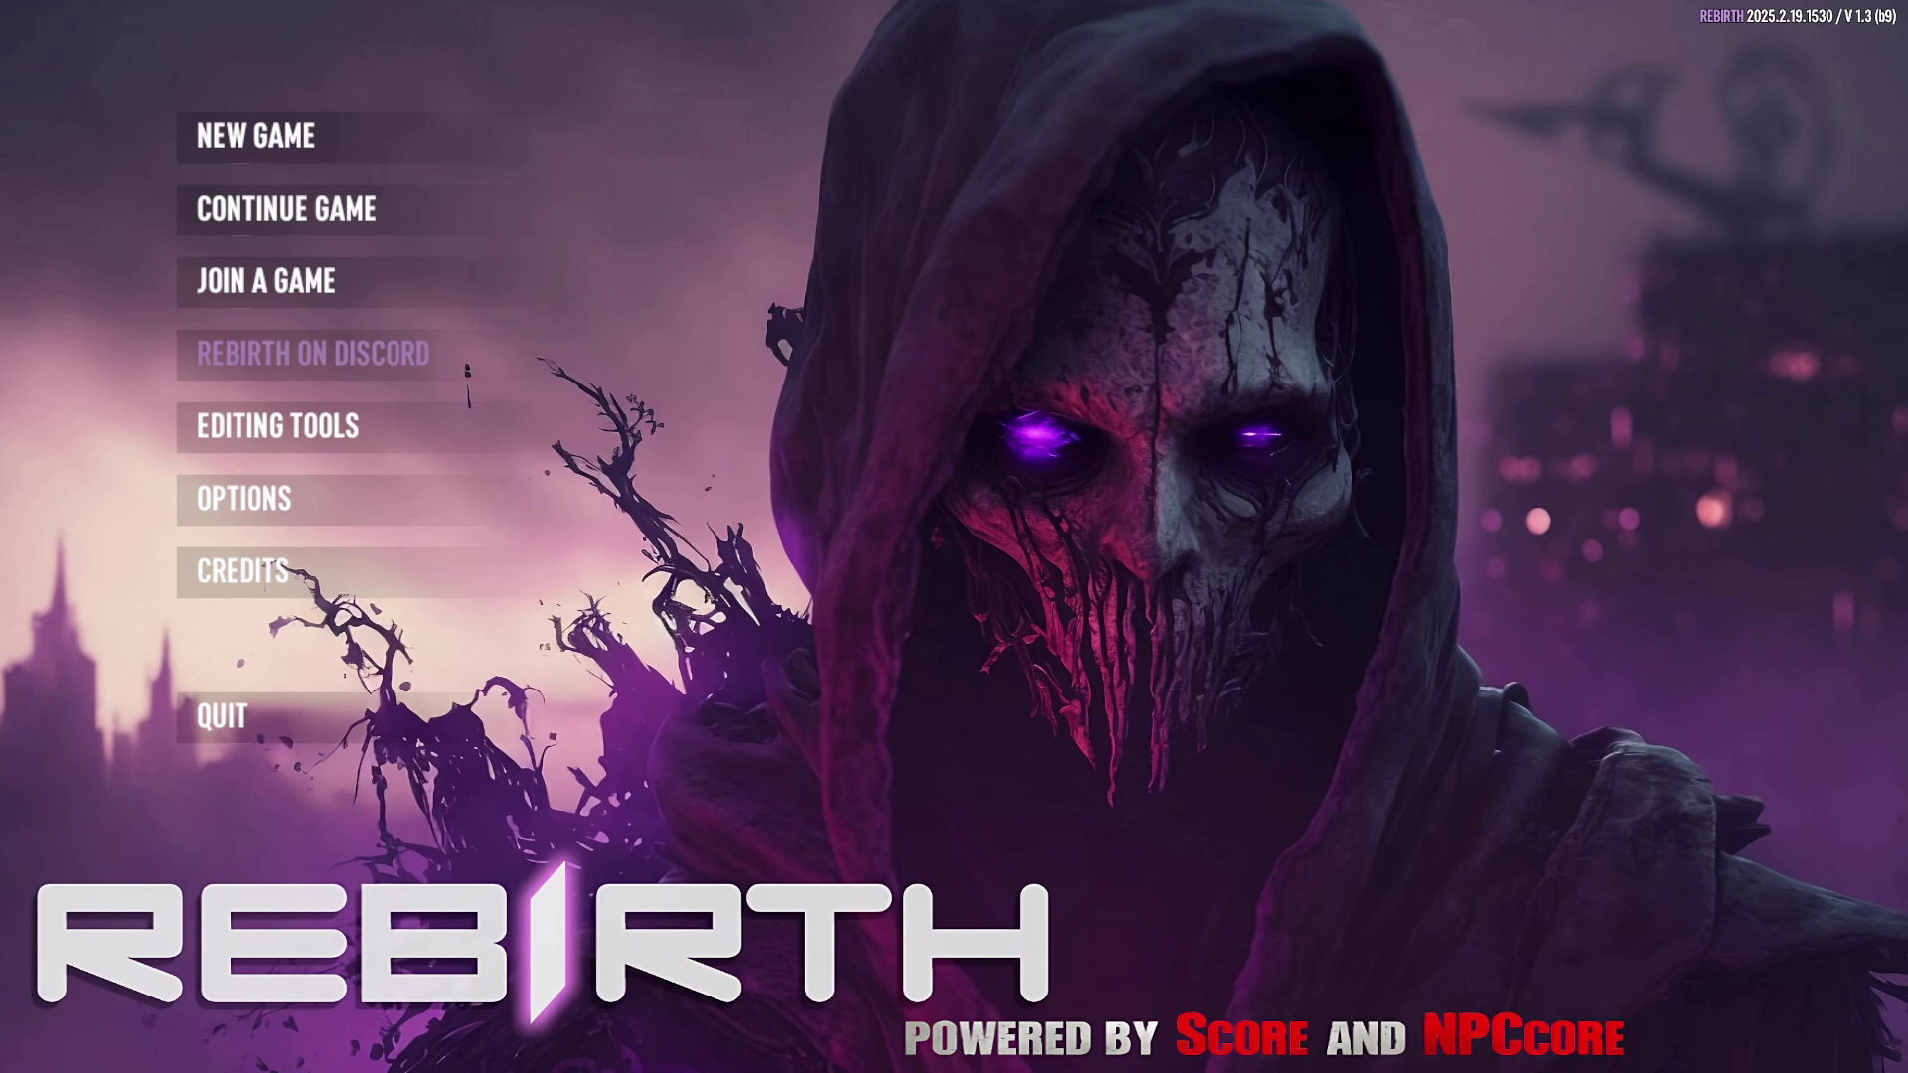
Open the Rebirth mod's Discord server from the game menu and browse the download-2-x channel
{"action": "left_click", "coordinate": [467, 372]}
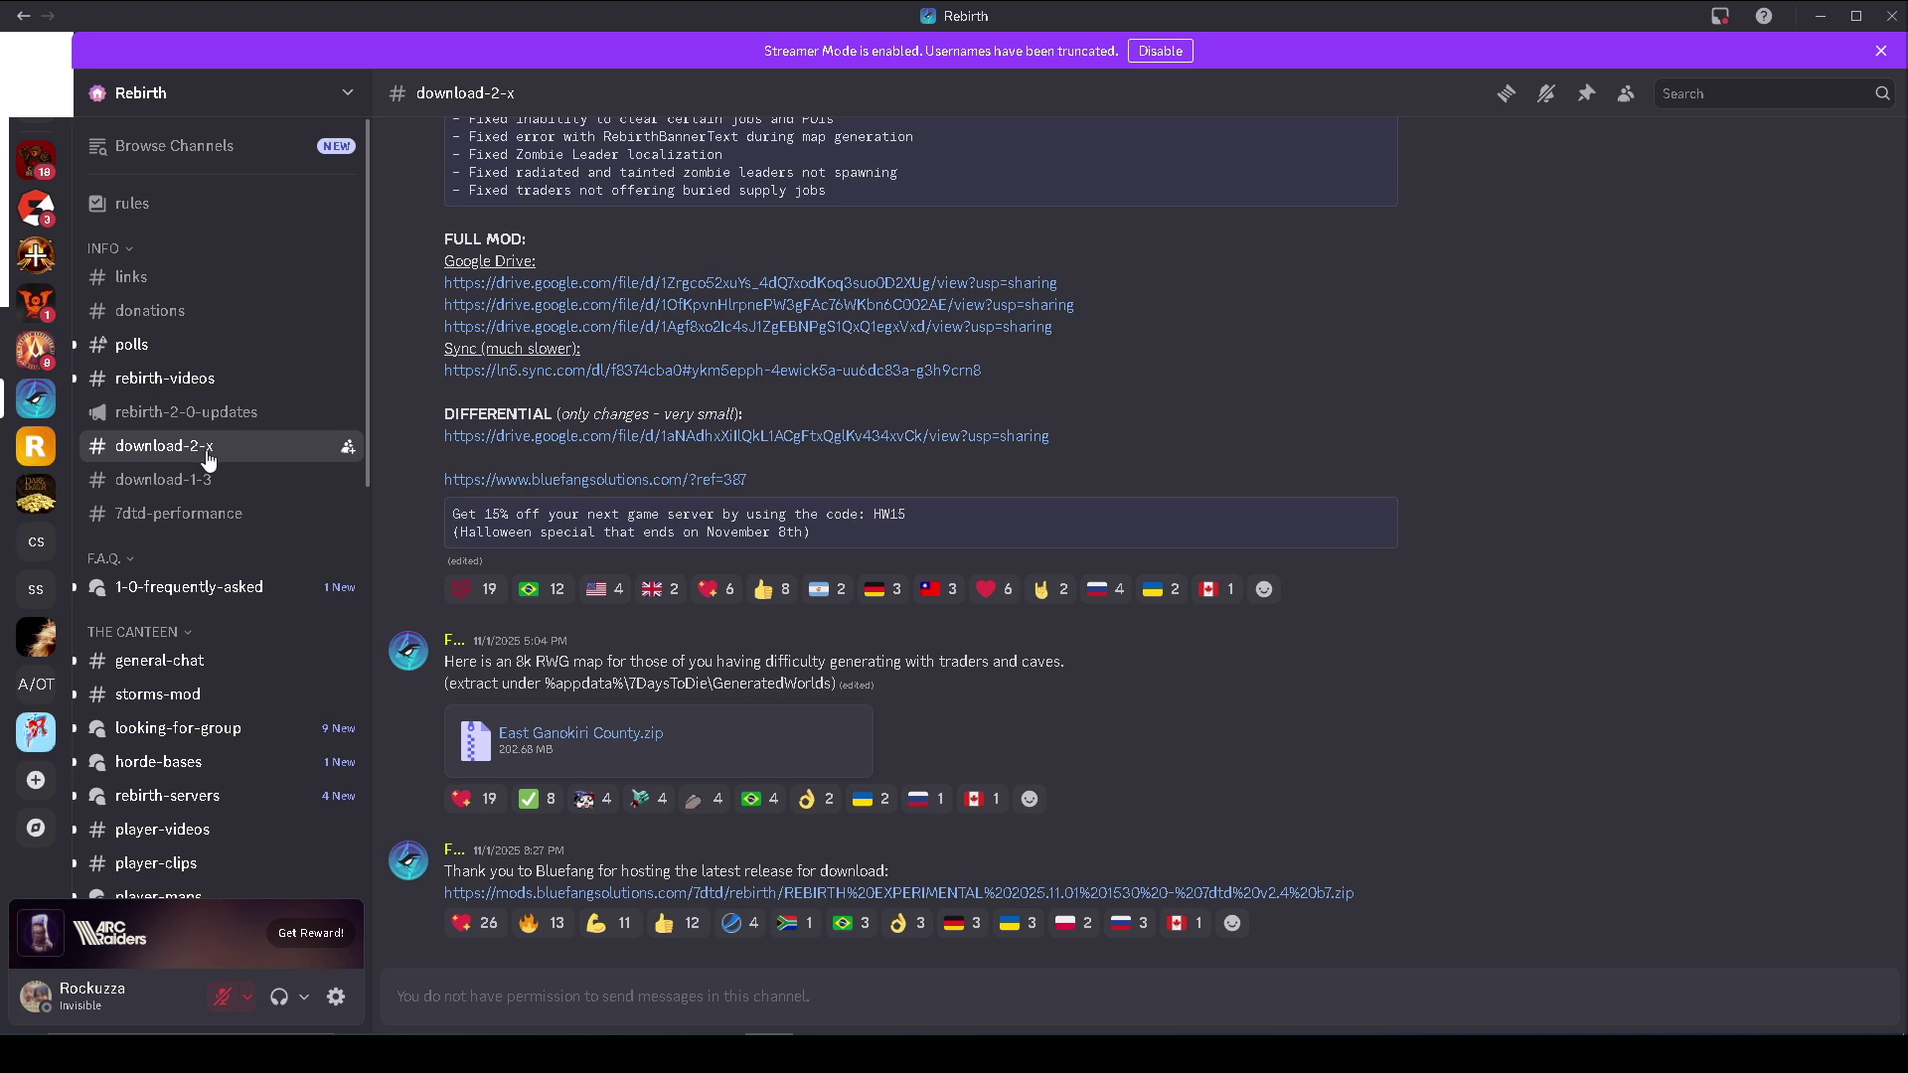
{"action": "scroll", "coordinate": [784, 542], "scroll_direction": "up", "scroll_amount": 6}
{"action": "scroll", "coordinate": [785, 543], "scroll_direction": "up", "scroll_amount": 4}
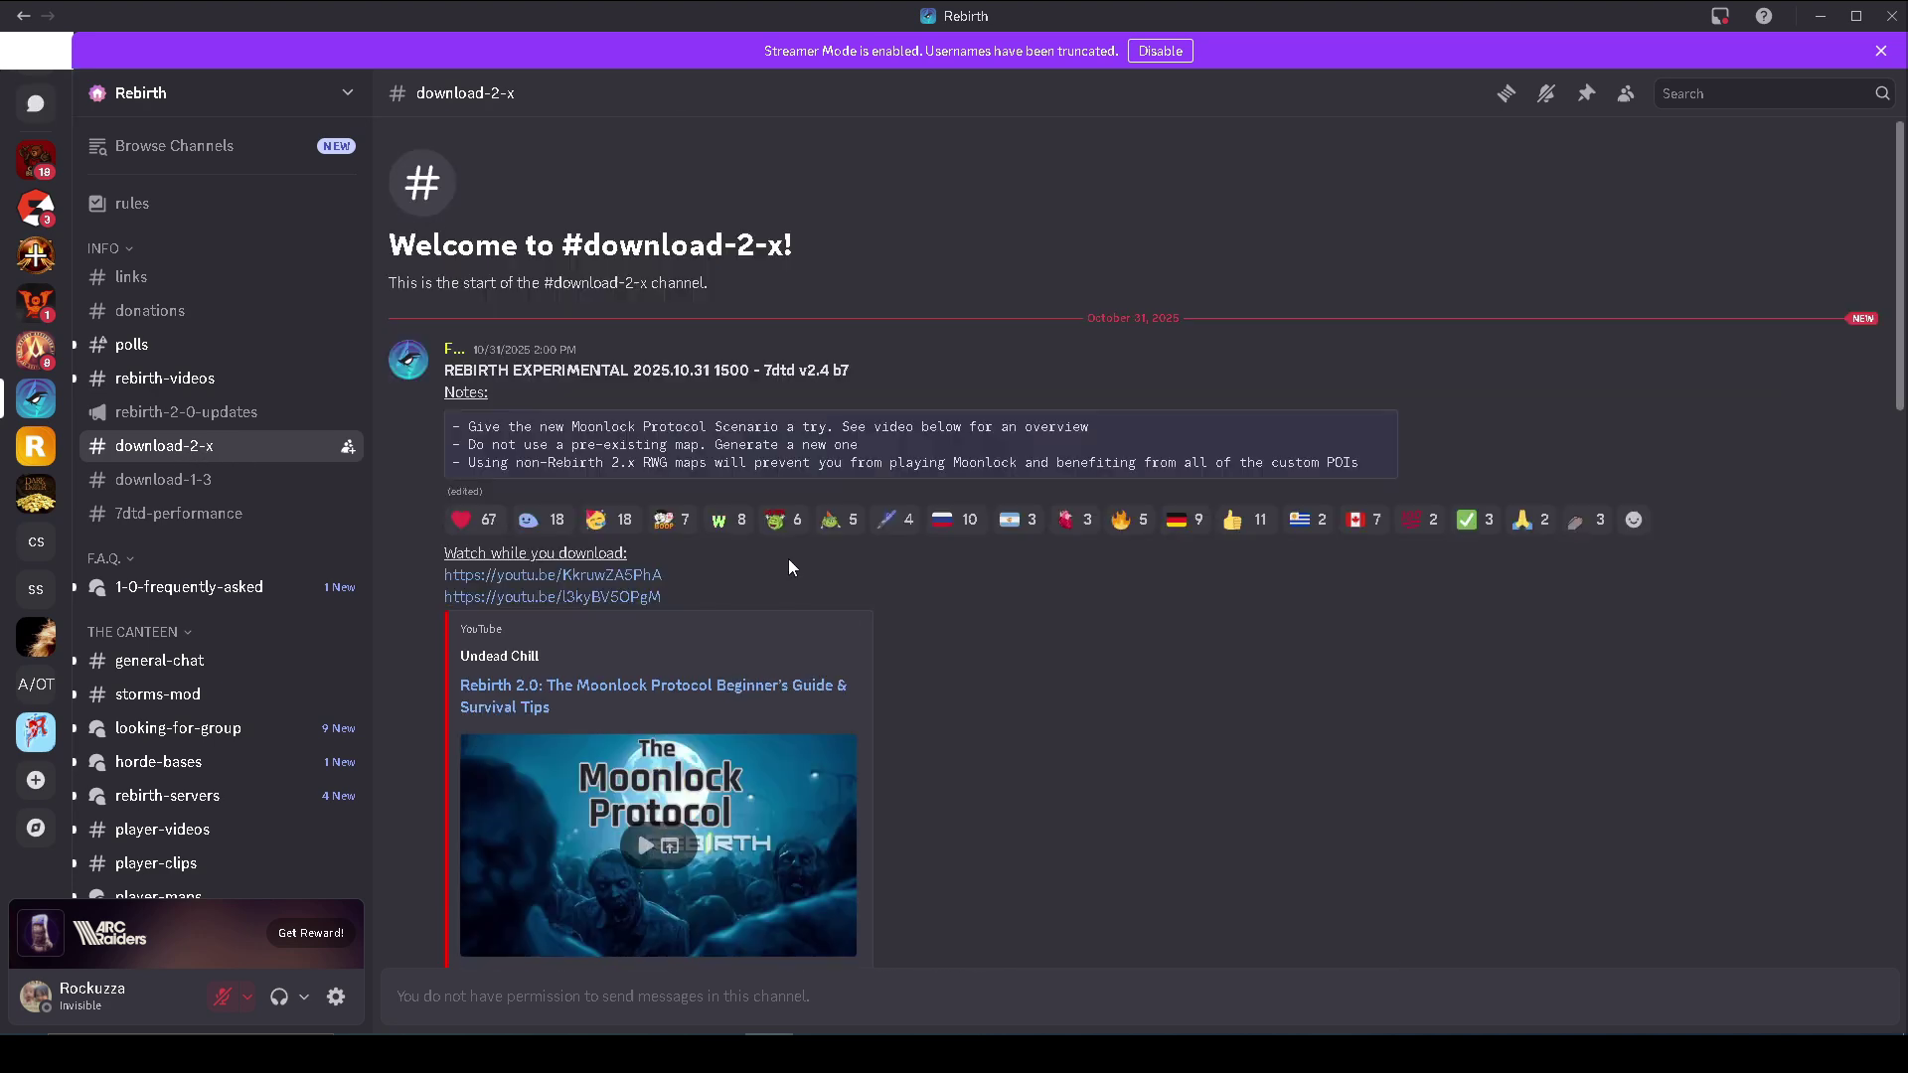
{"action": "scroll", "coordinate": [789, 562], "scroll_direction": "down", "scroll_amount": 5}
{"action": "scroll", "coordinate": [783, 574], "scroll_direction": "down", "scroll_amount": 4}
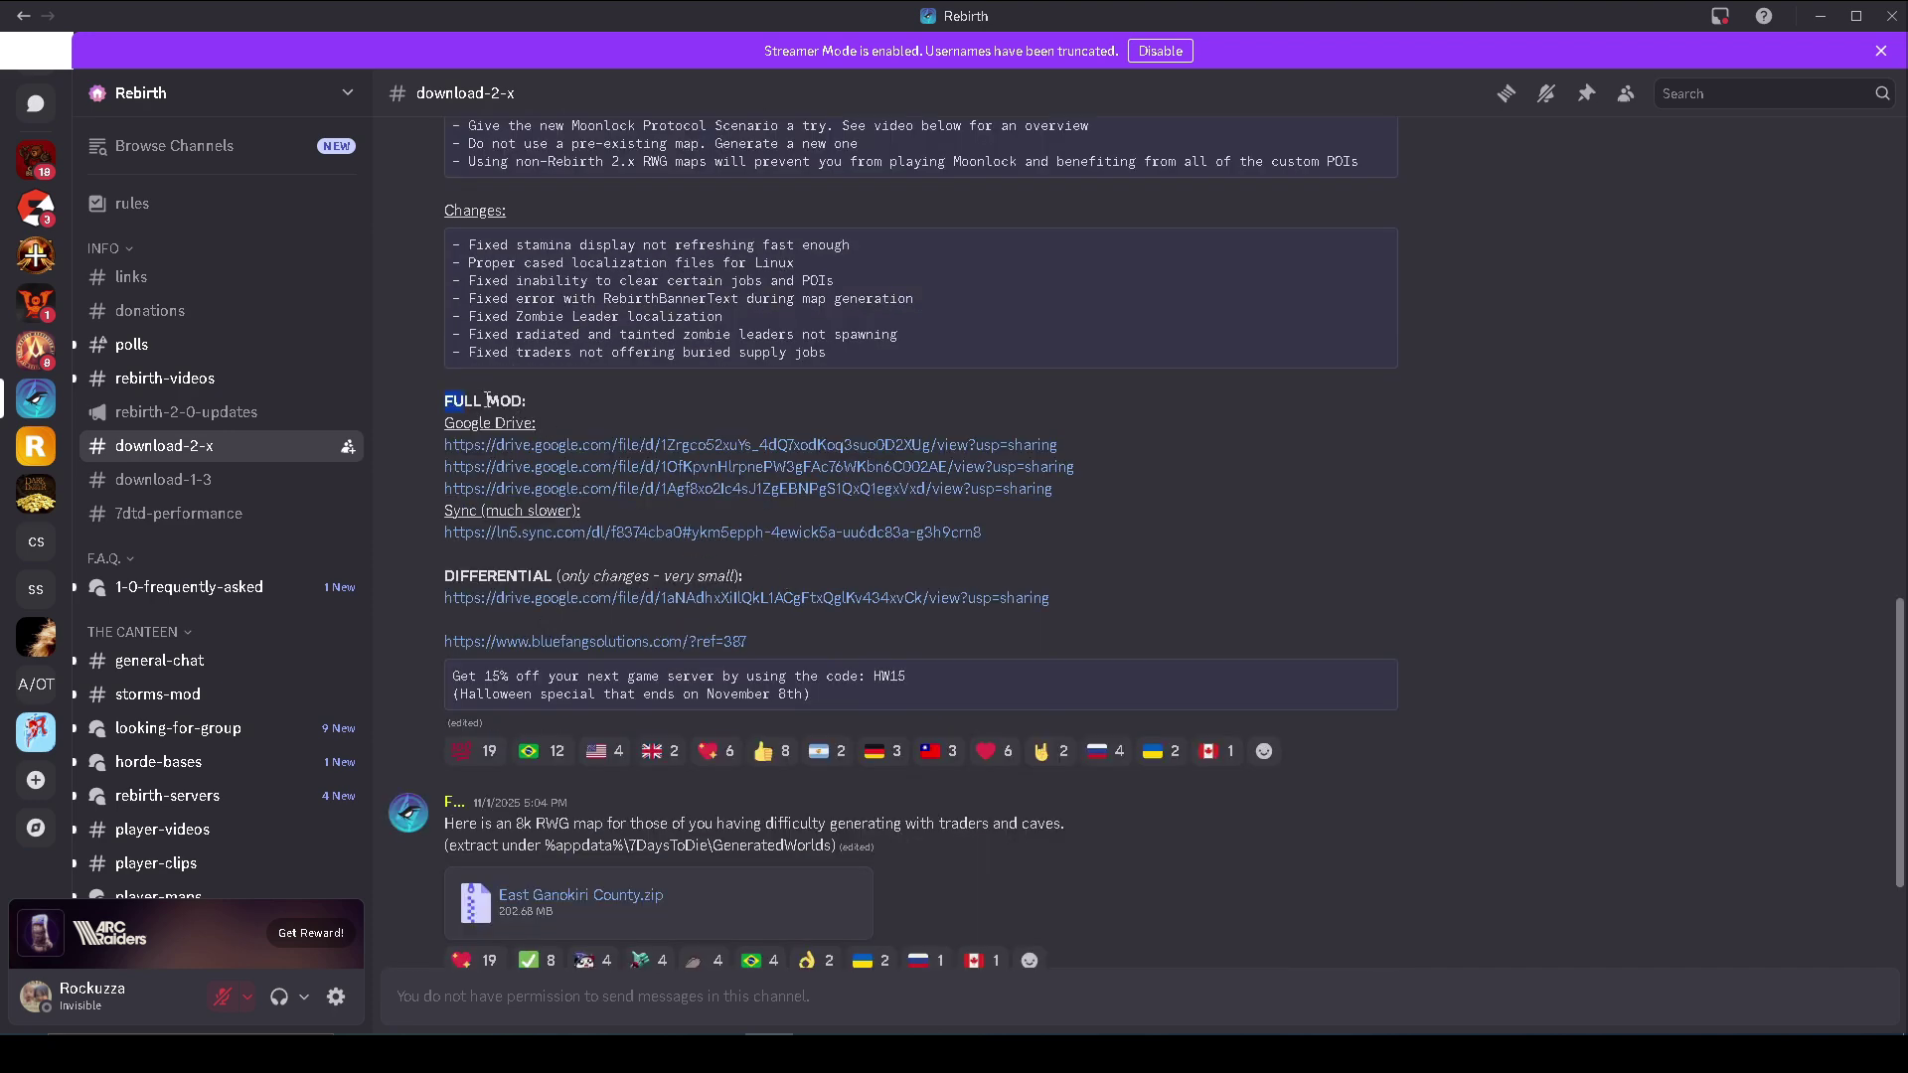
Highlight the FULL MOD heading, then scroll down to the full-mod Google Drive links
{"action": "left_click_drag", "start_coordinate": [444, 402], "coordinate": [1055, 489]}
{"action": "left_click", "coordinate": [447, 424]}
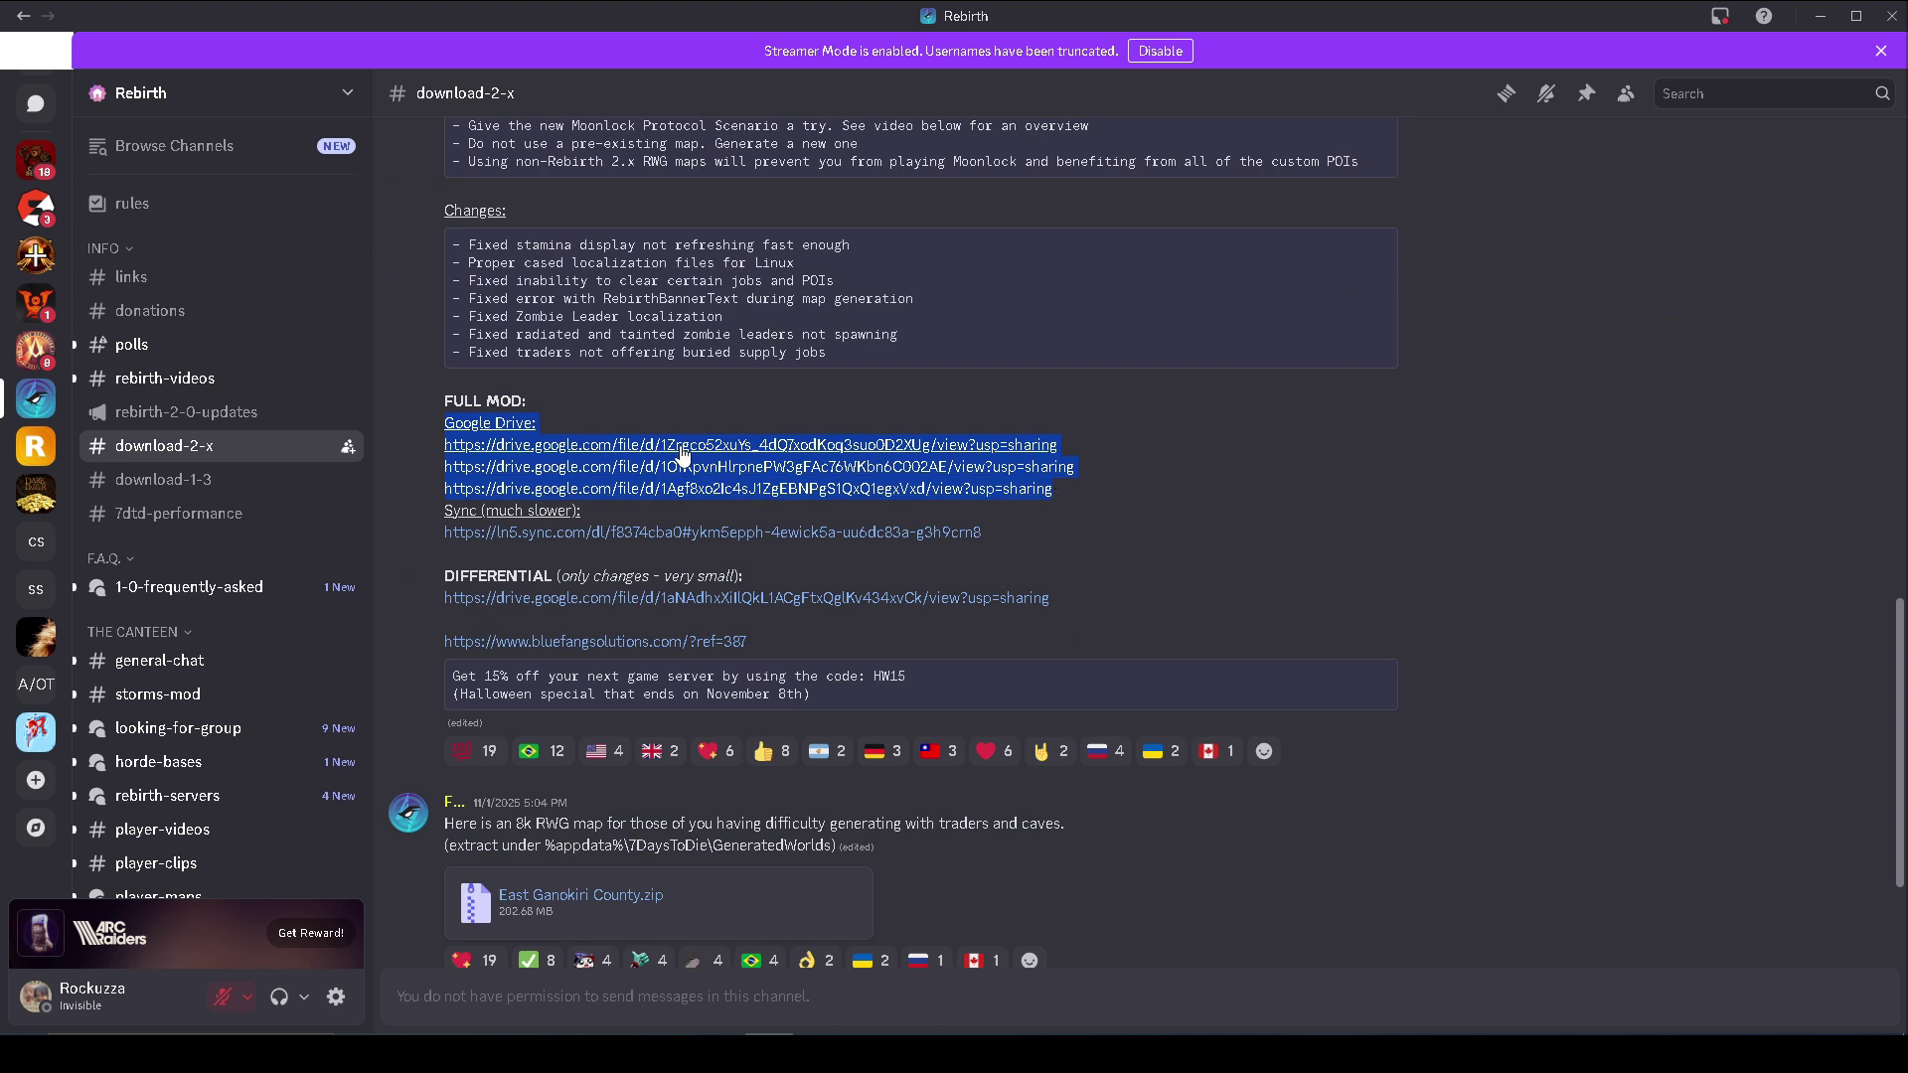
{"action": "left_click", "coordinate": [767, 397]}
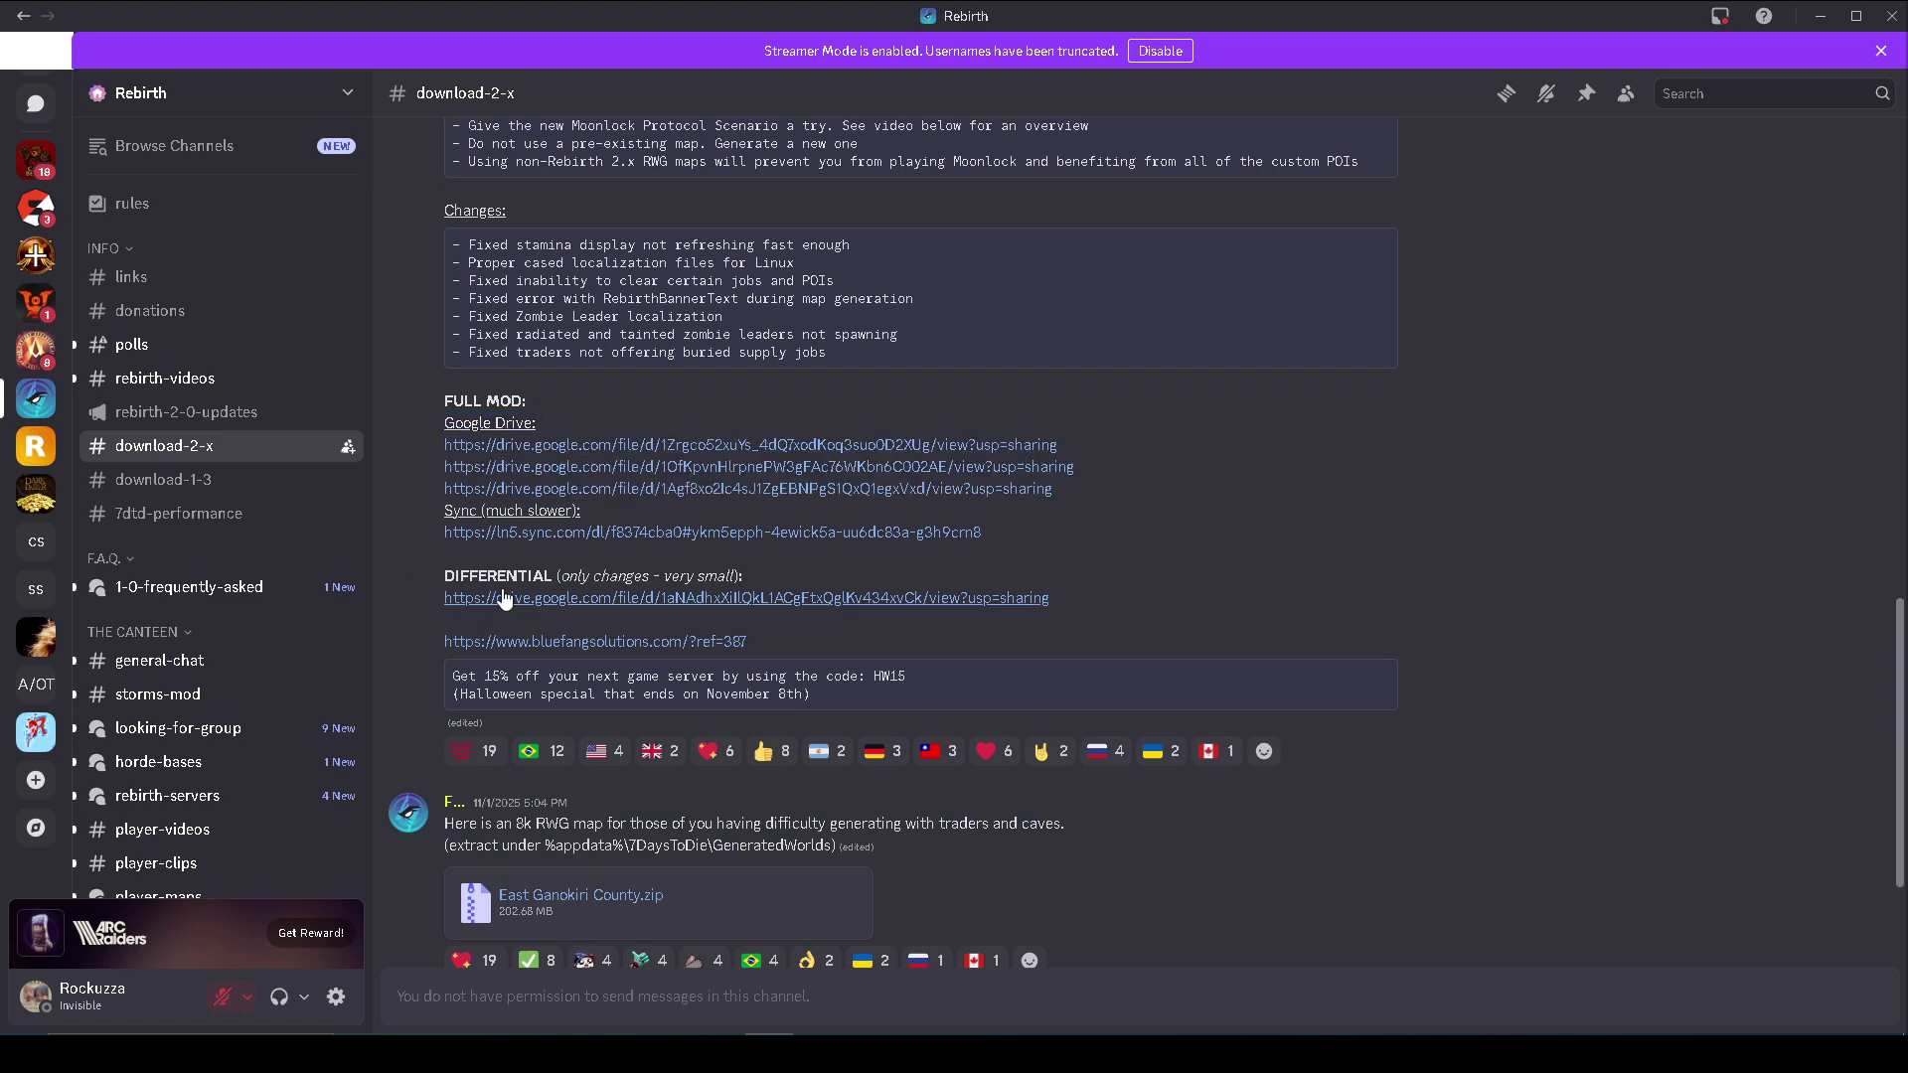
{"action": "scroll", "coordinate": [474, 652], "scroll_direction": "down", "scroll_amount": 1}
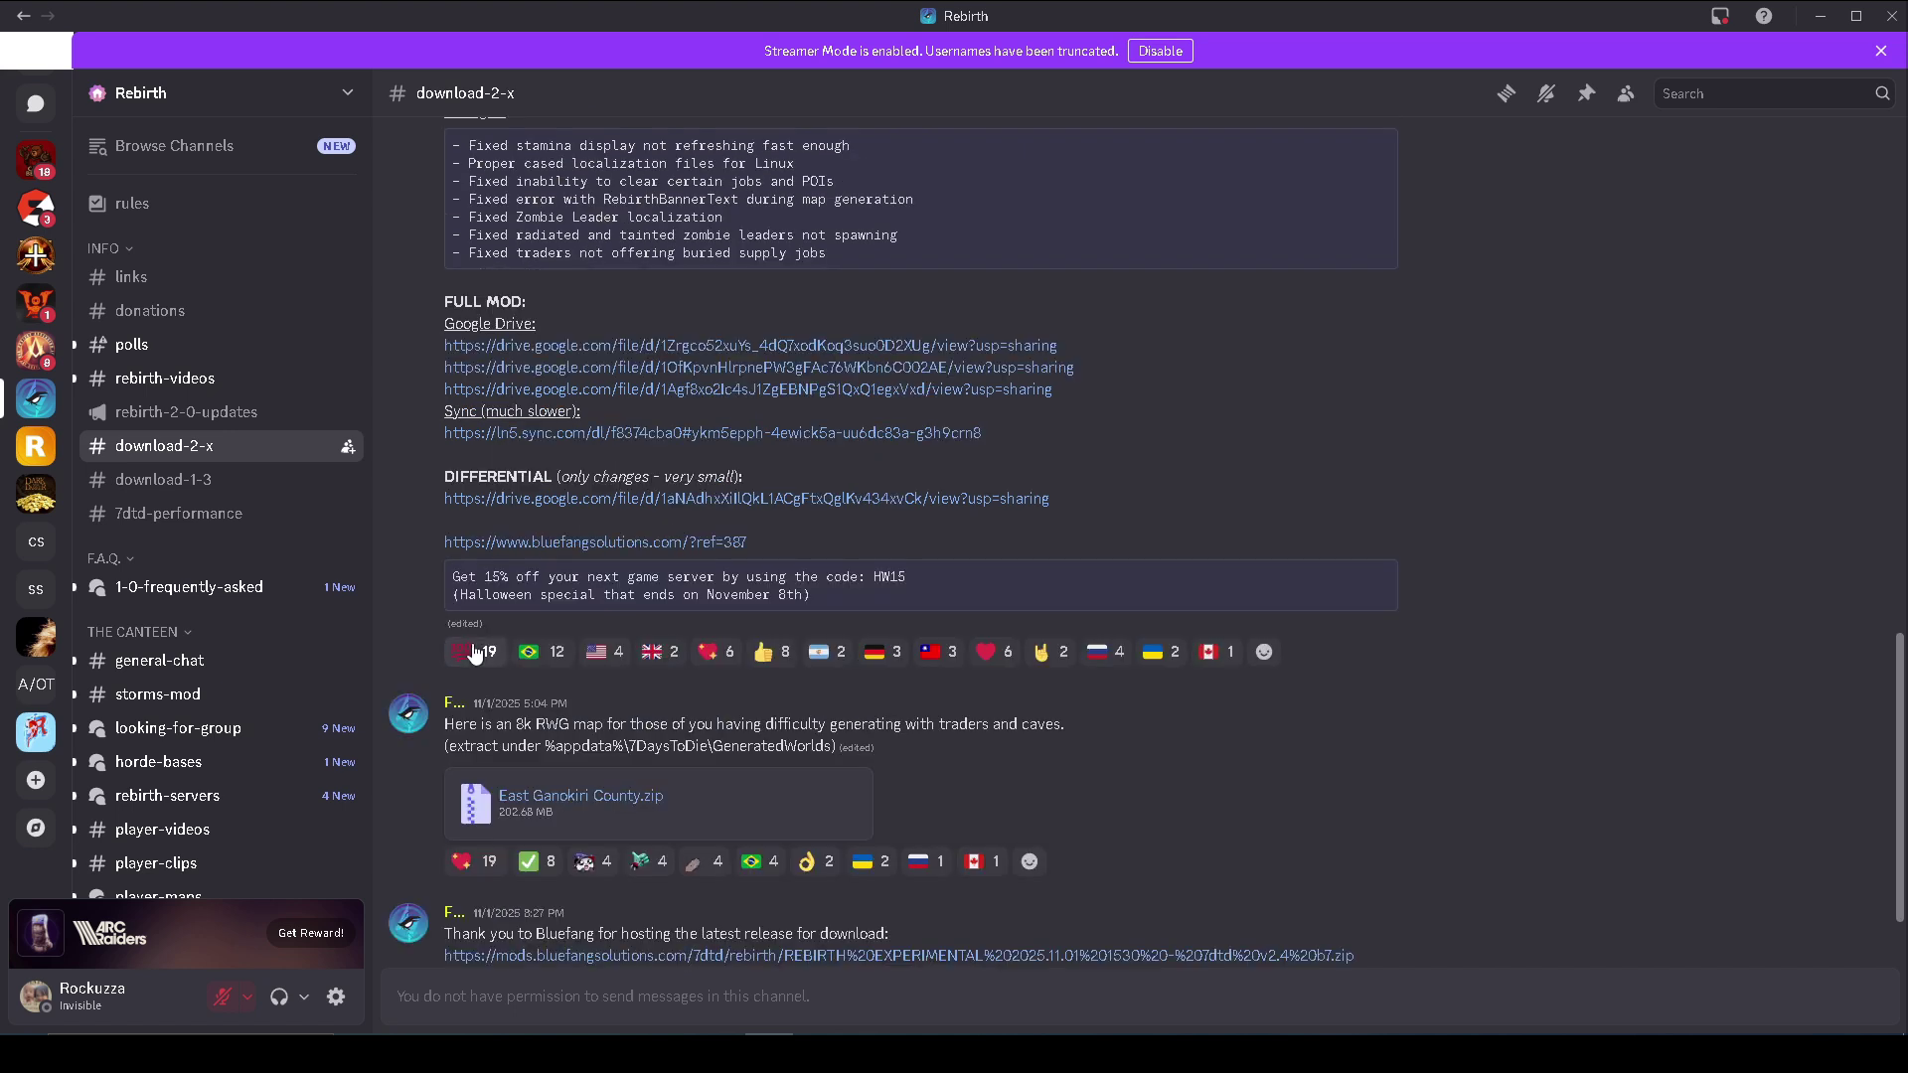
{"action": "scroll", "coordinate": [474, 651], "scroll_direction": "down", "scroll_amount": 1}
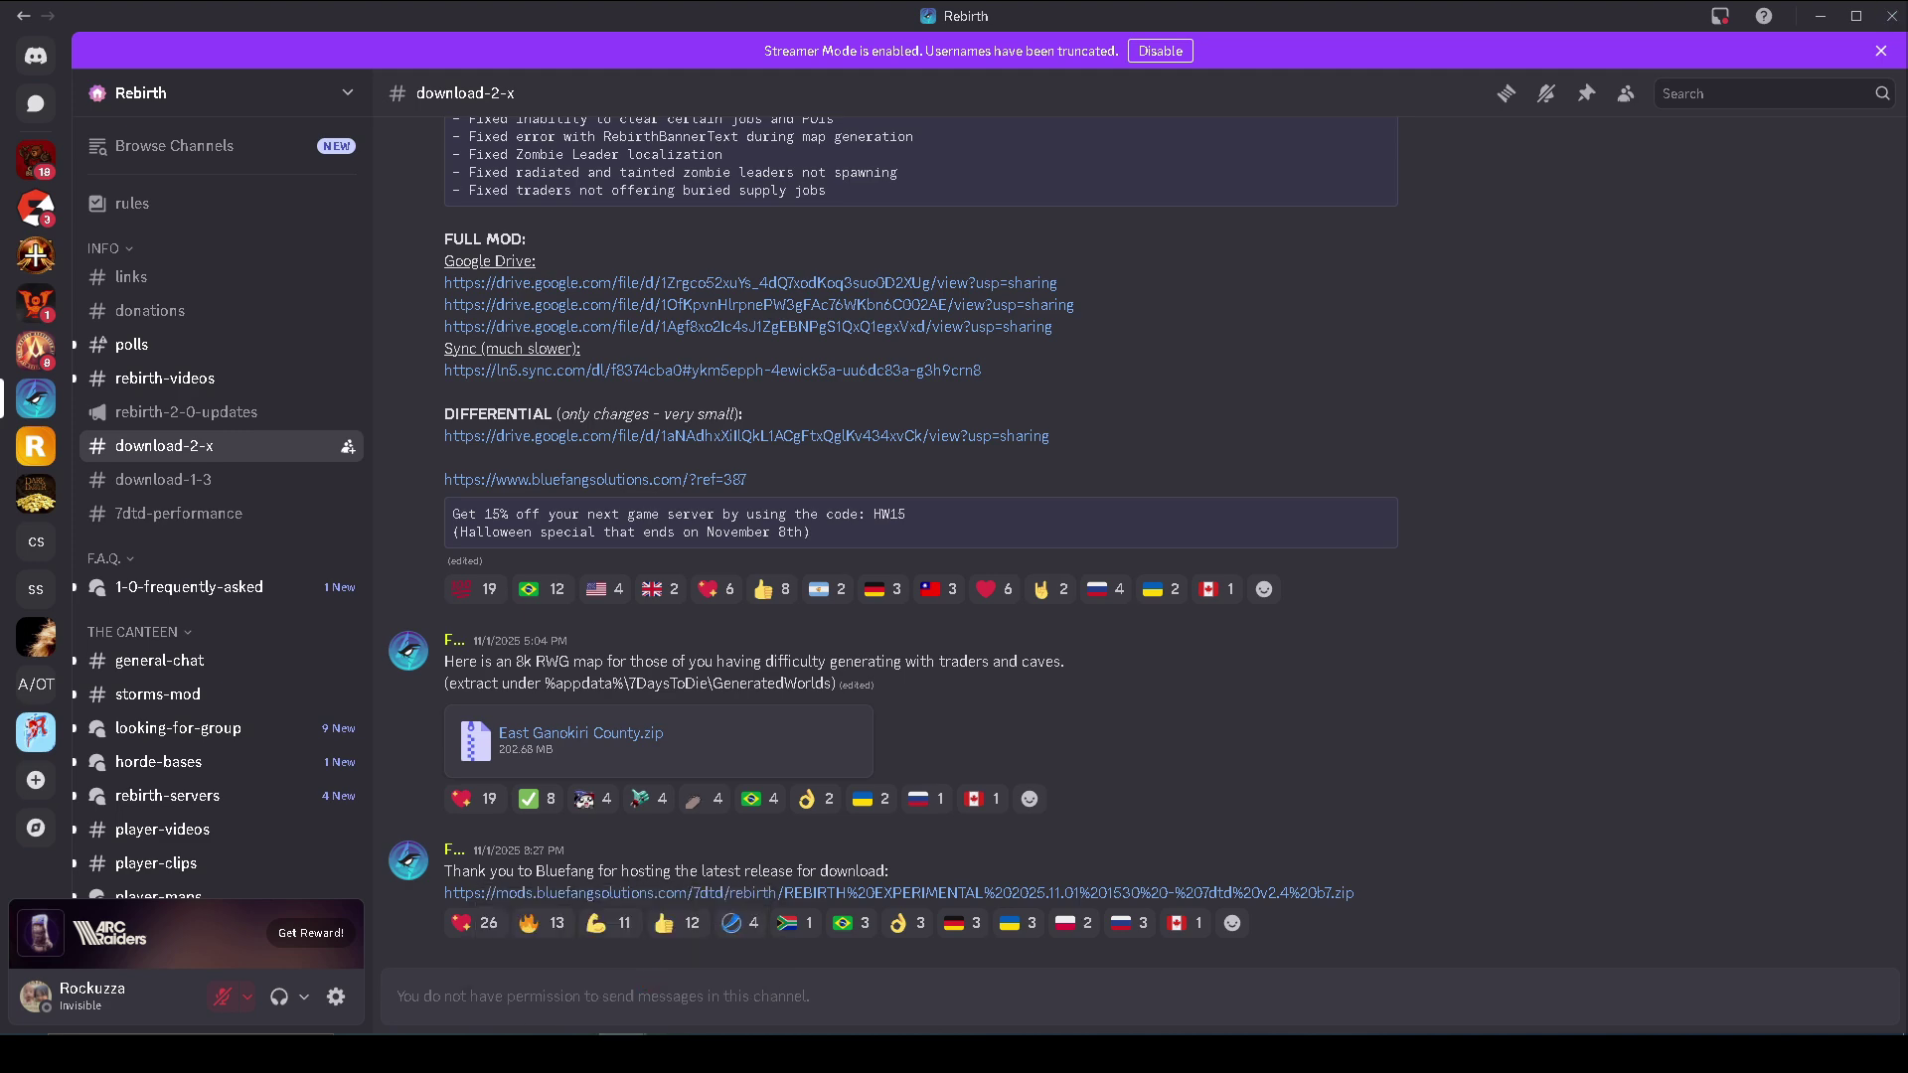
In 7 Days to Die's Betas properties, keep v2.3 - Version 2.3 Stable selected and close
{"action": "key", "text": "alt+Tab"}
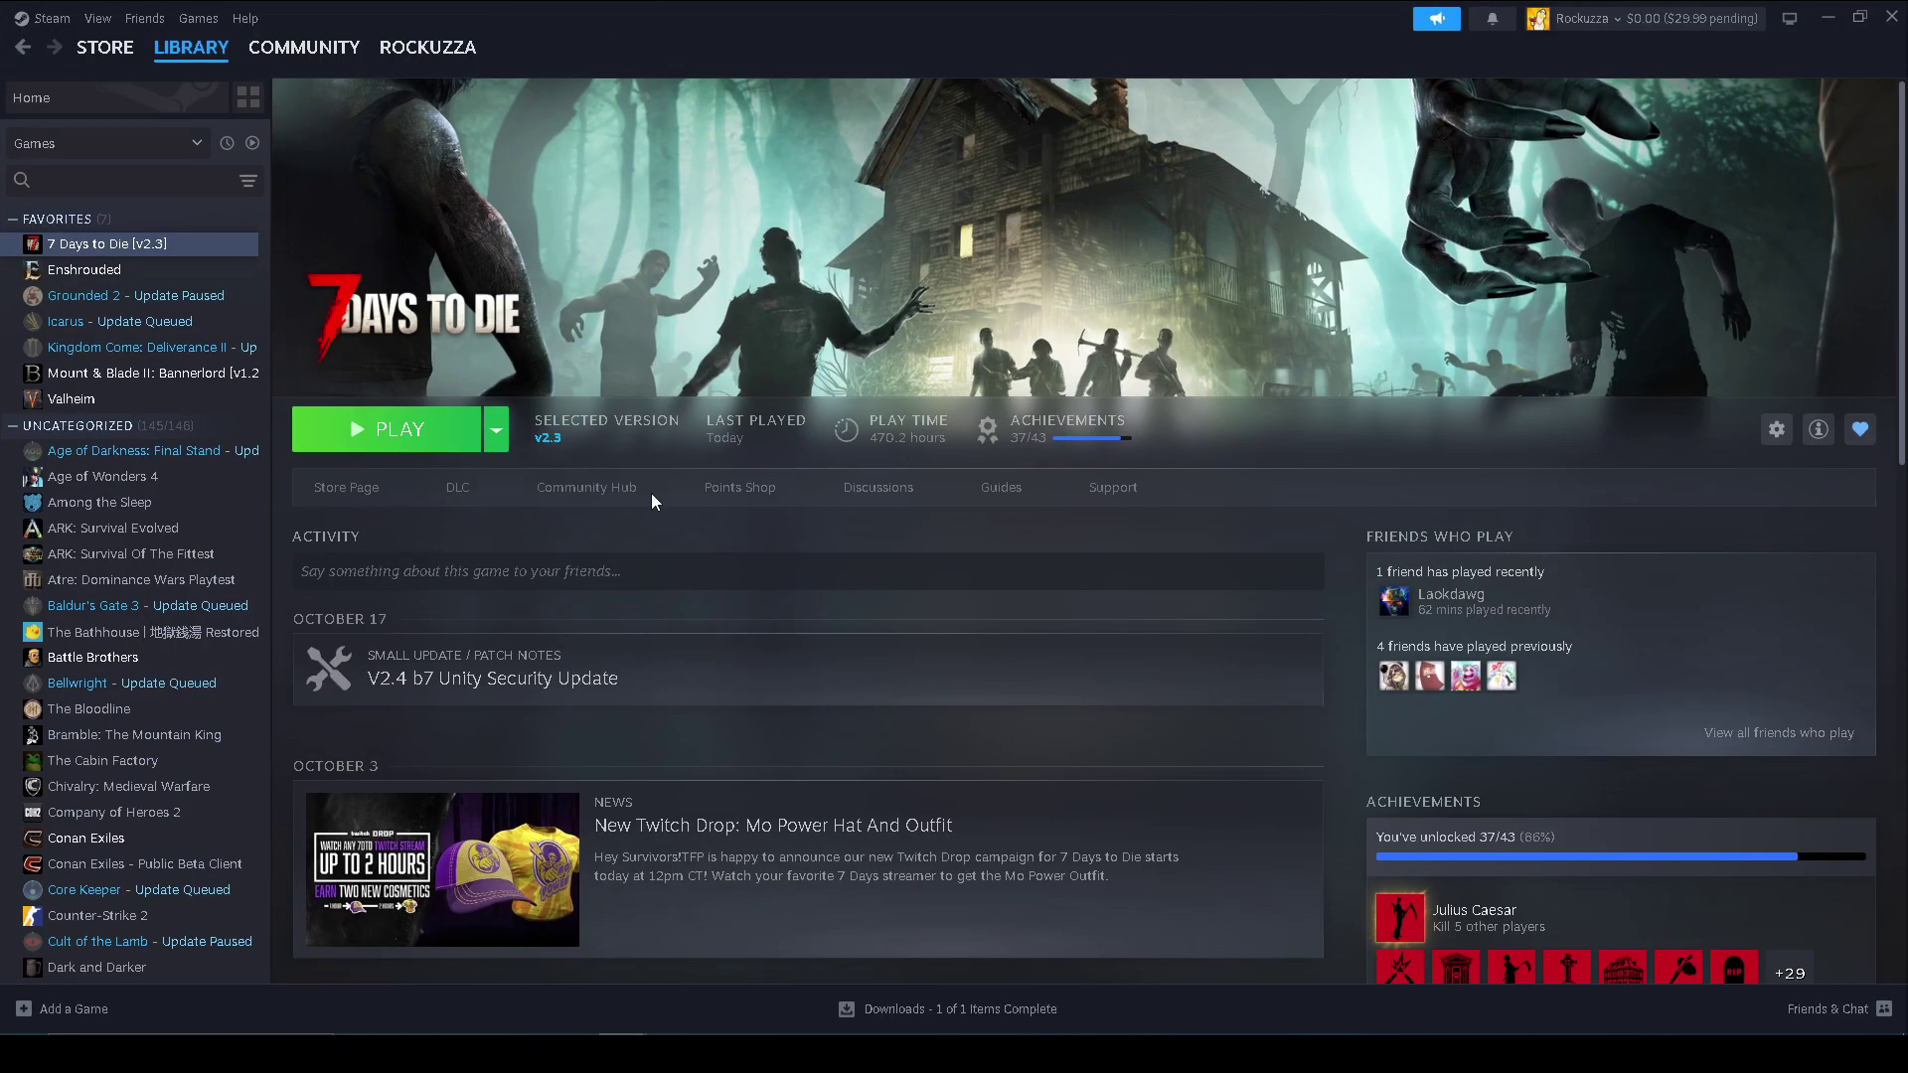
{"action": "right_click", "coordinate": [130, 248]}
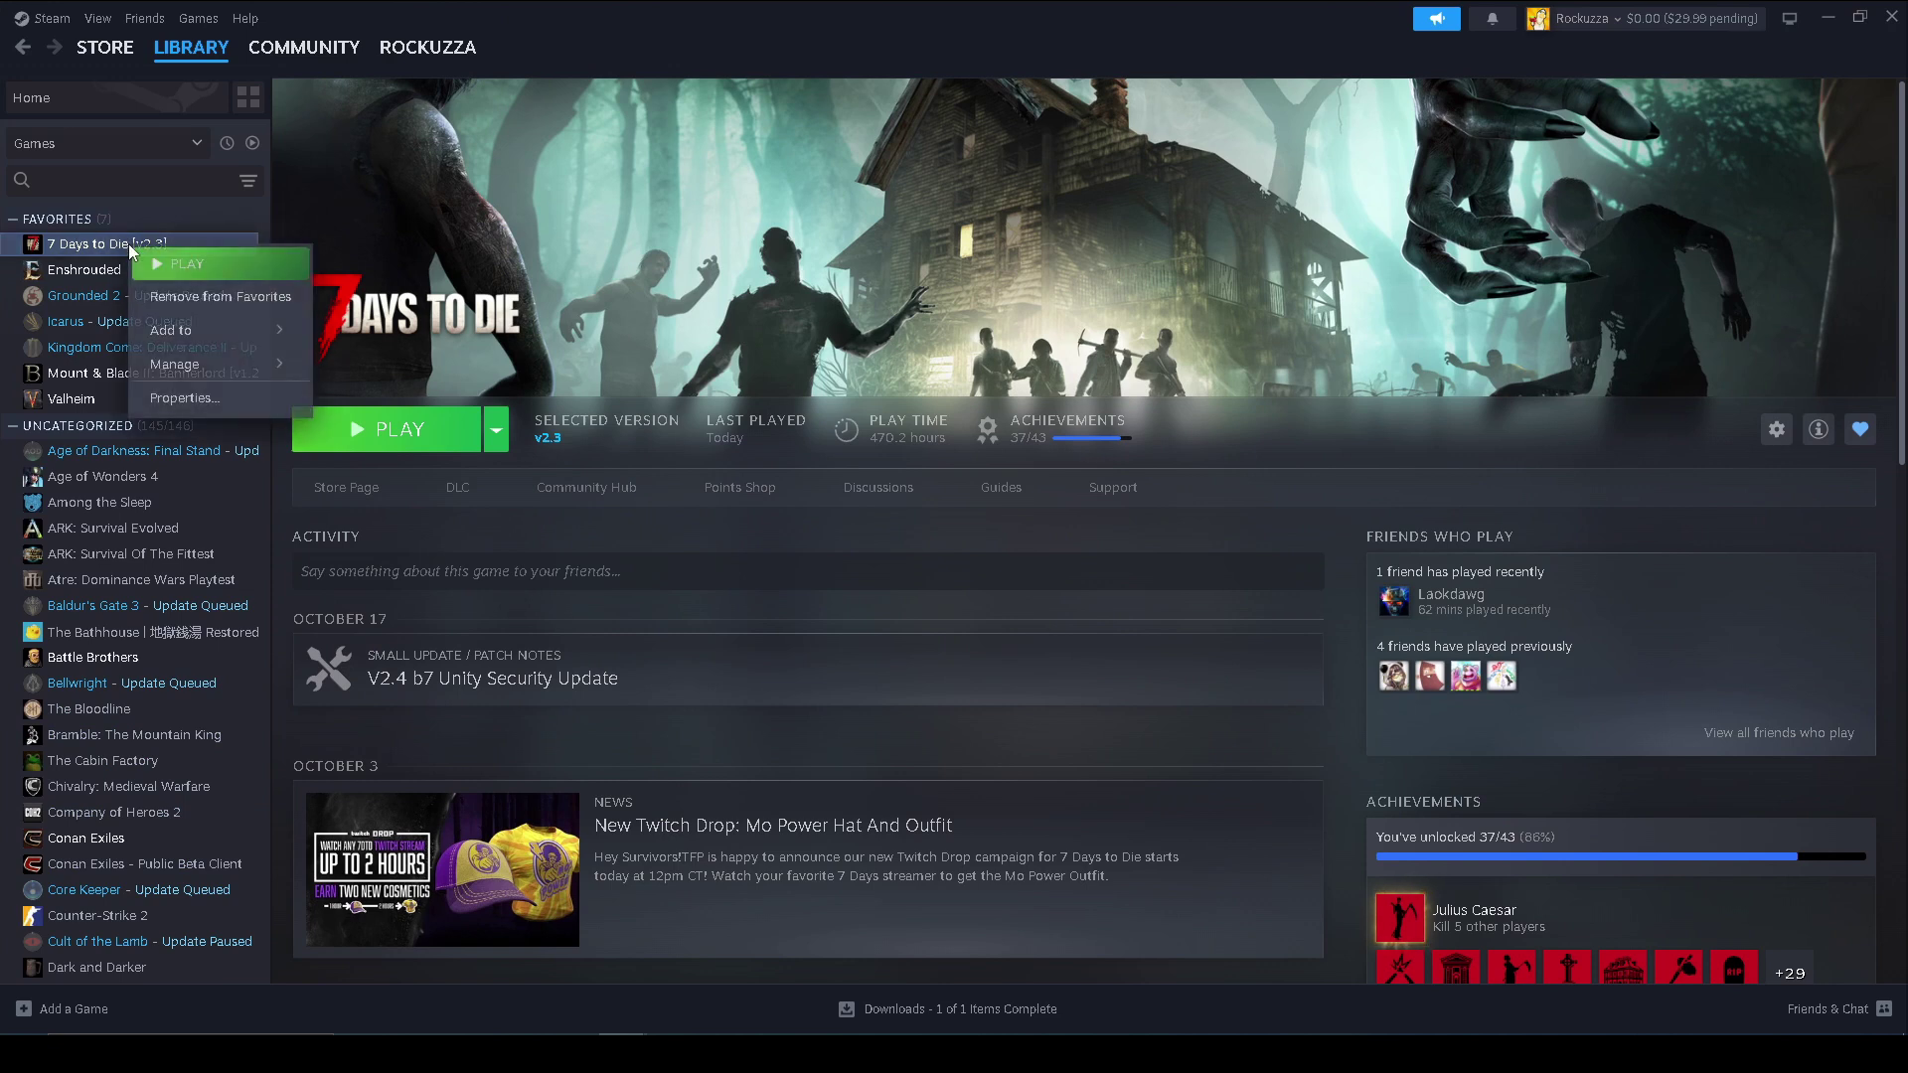
{"action": "mouse_move", "coordinate": [182, 374]}
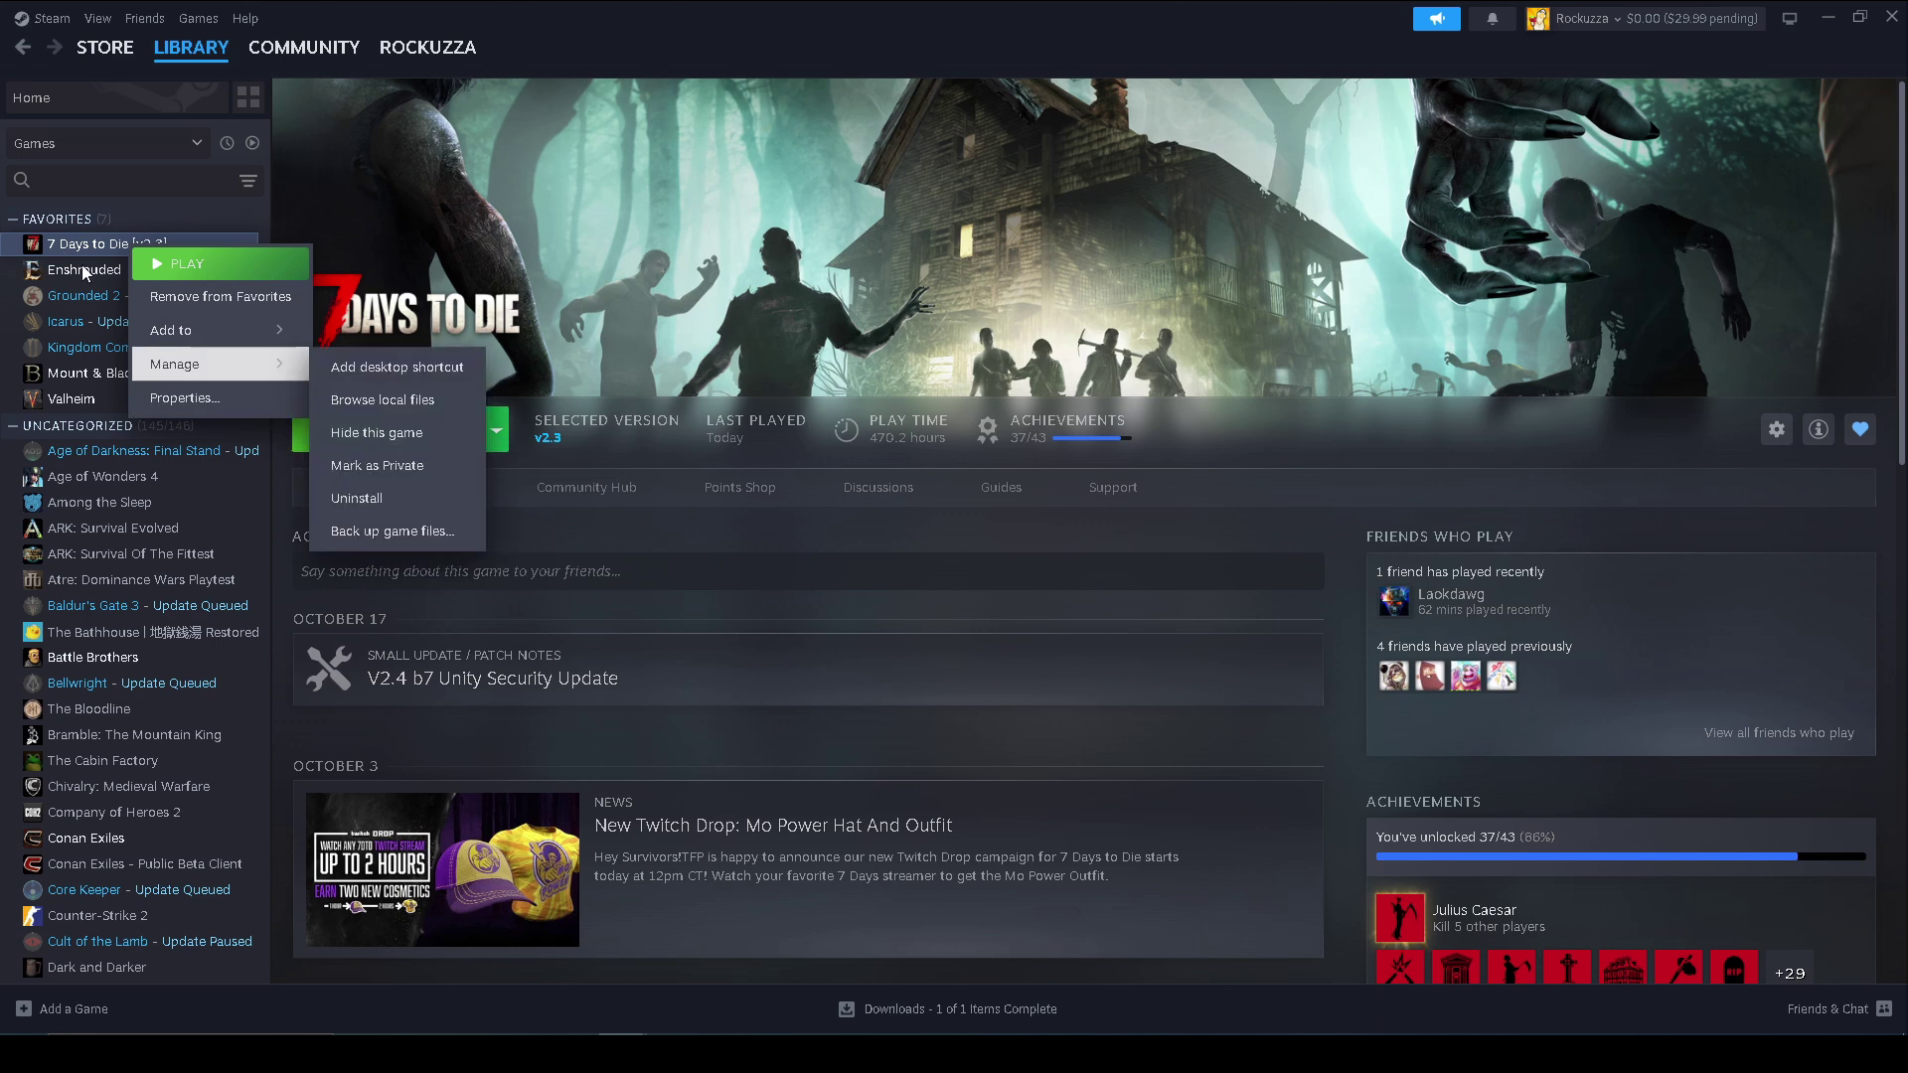
{"action": "left_click", "coordinate": [184, 399]}
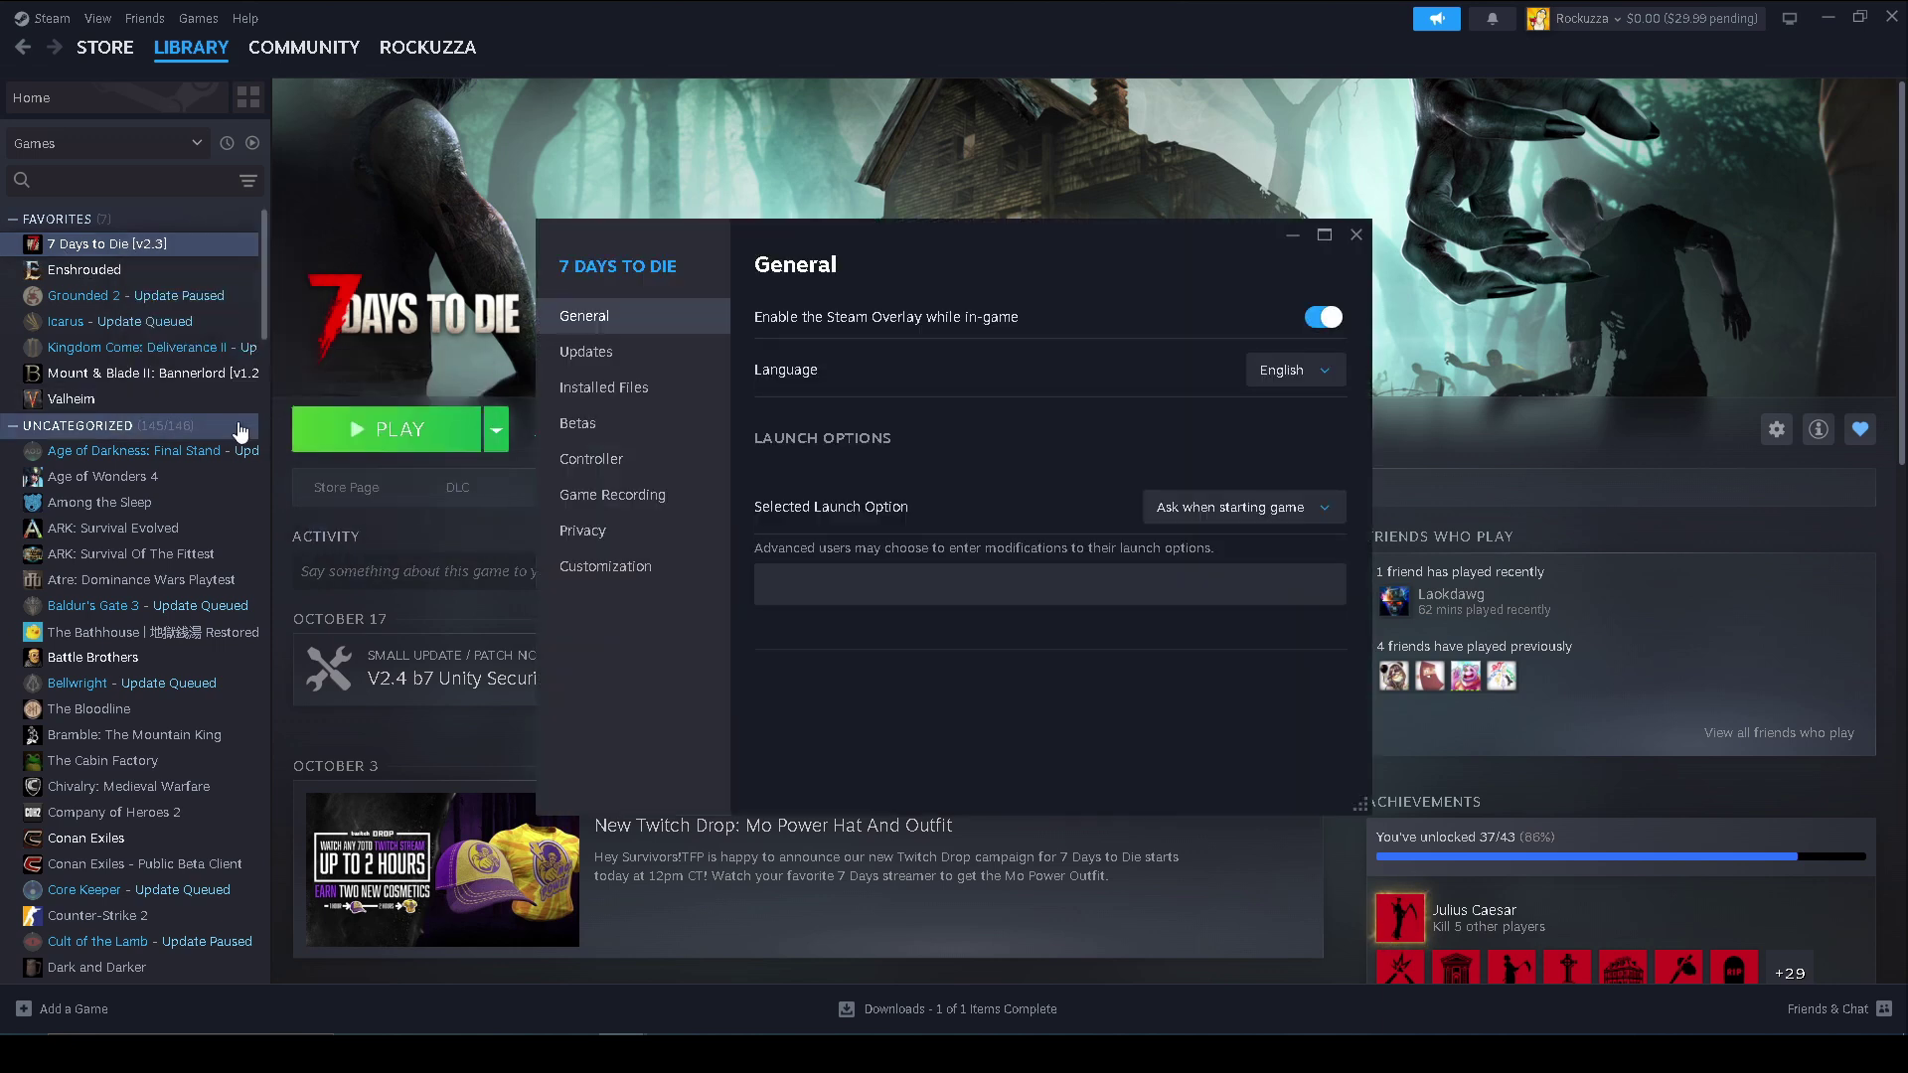
{"action": "left_click", "coordinate": [591, 442]}
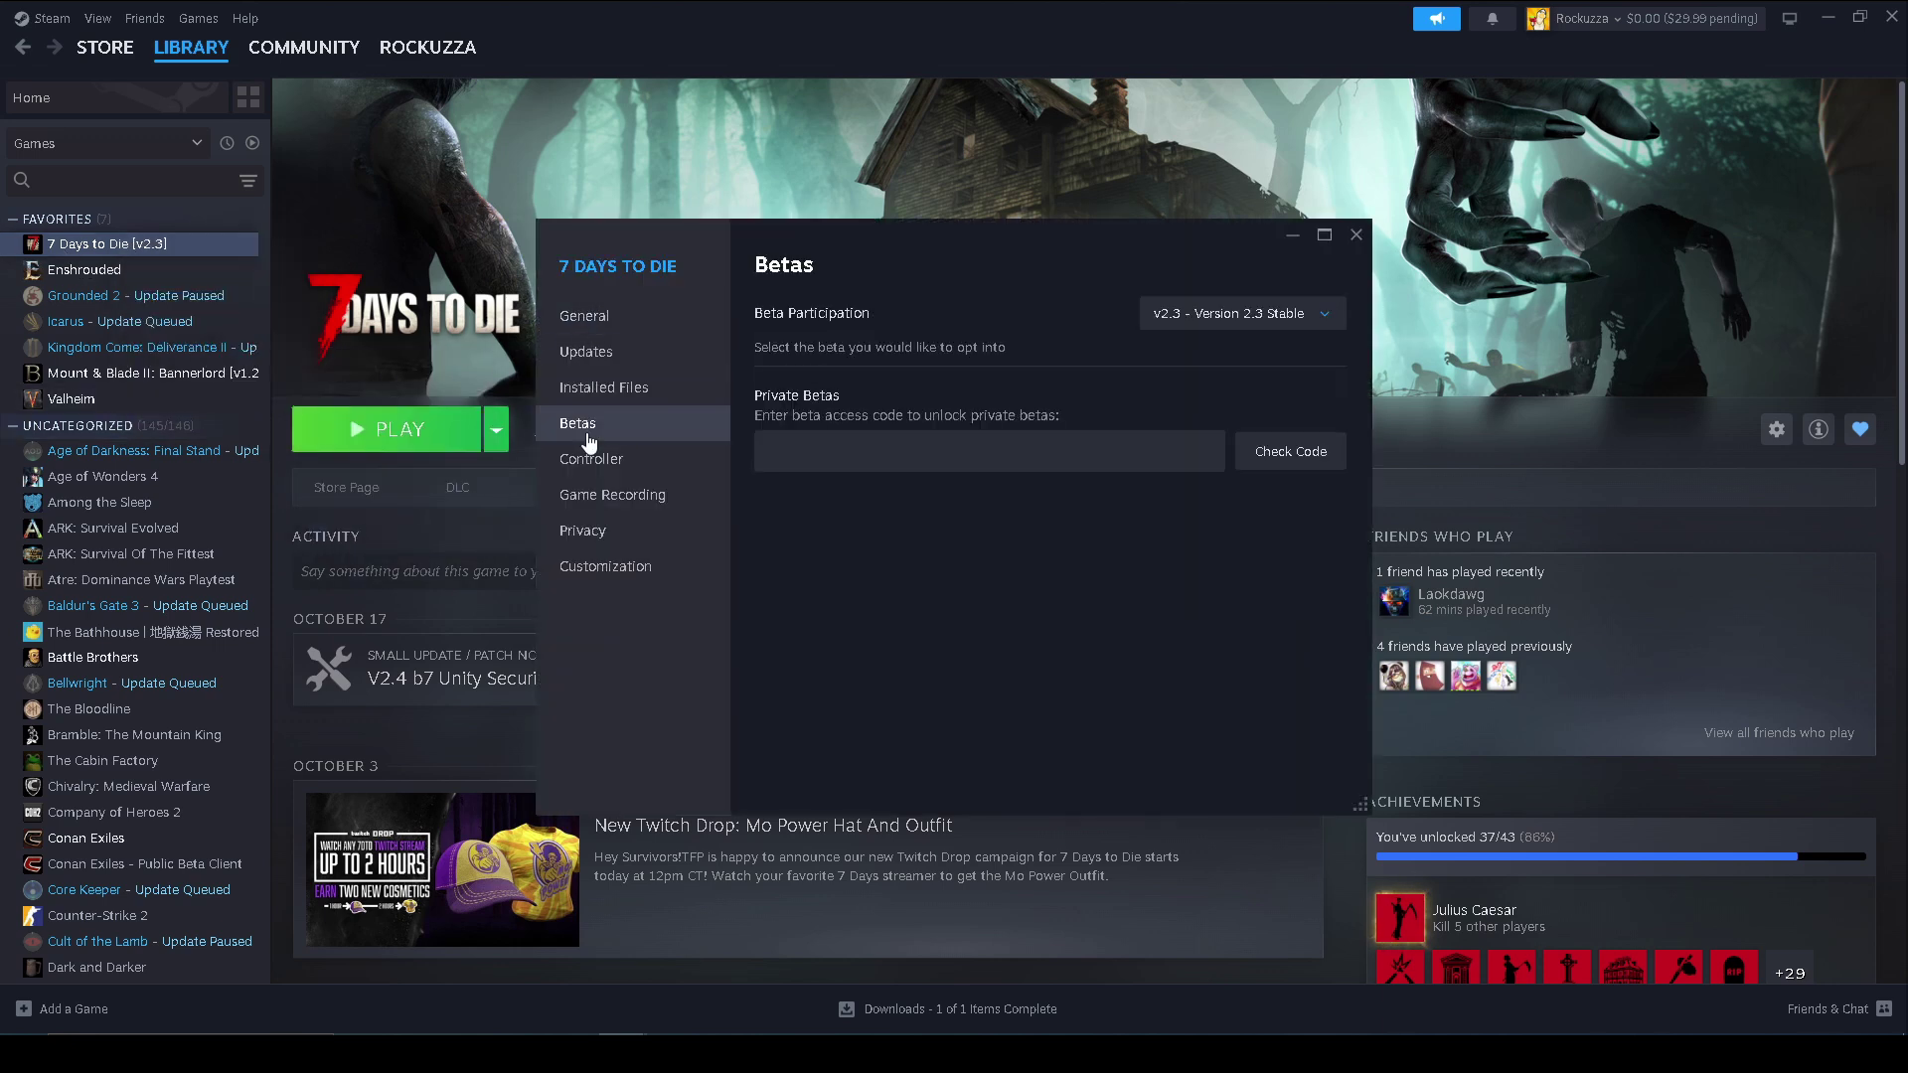
{"action": "left_click", "coordinate": [1252, 318]}
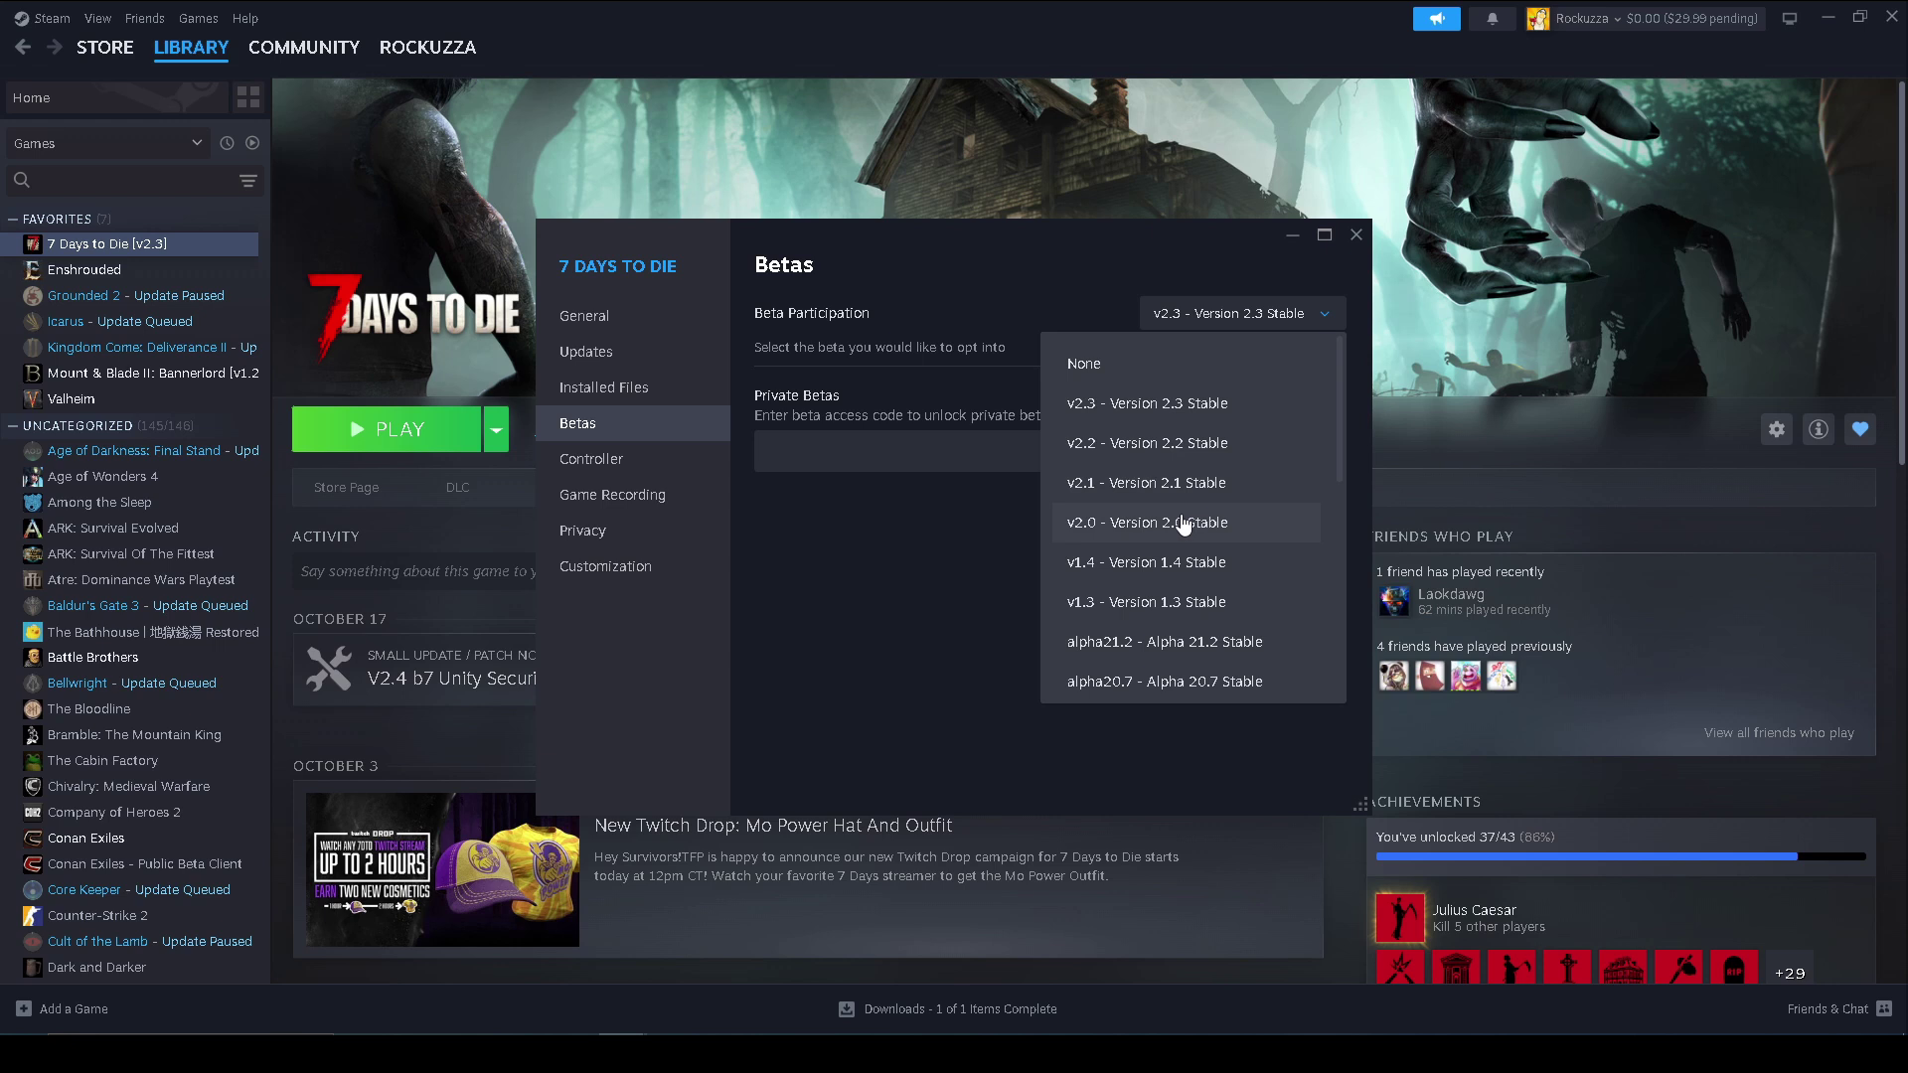
{"action": "left_click", "coordinate": [1182, 408]}
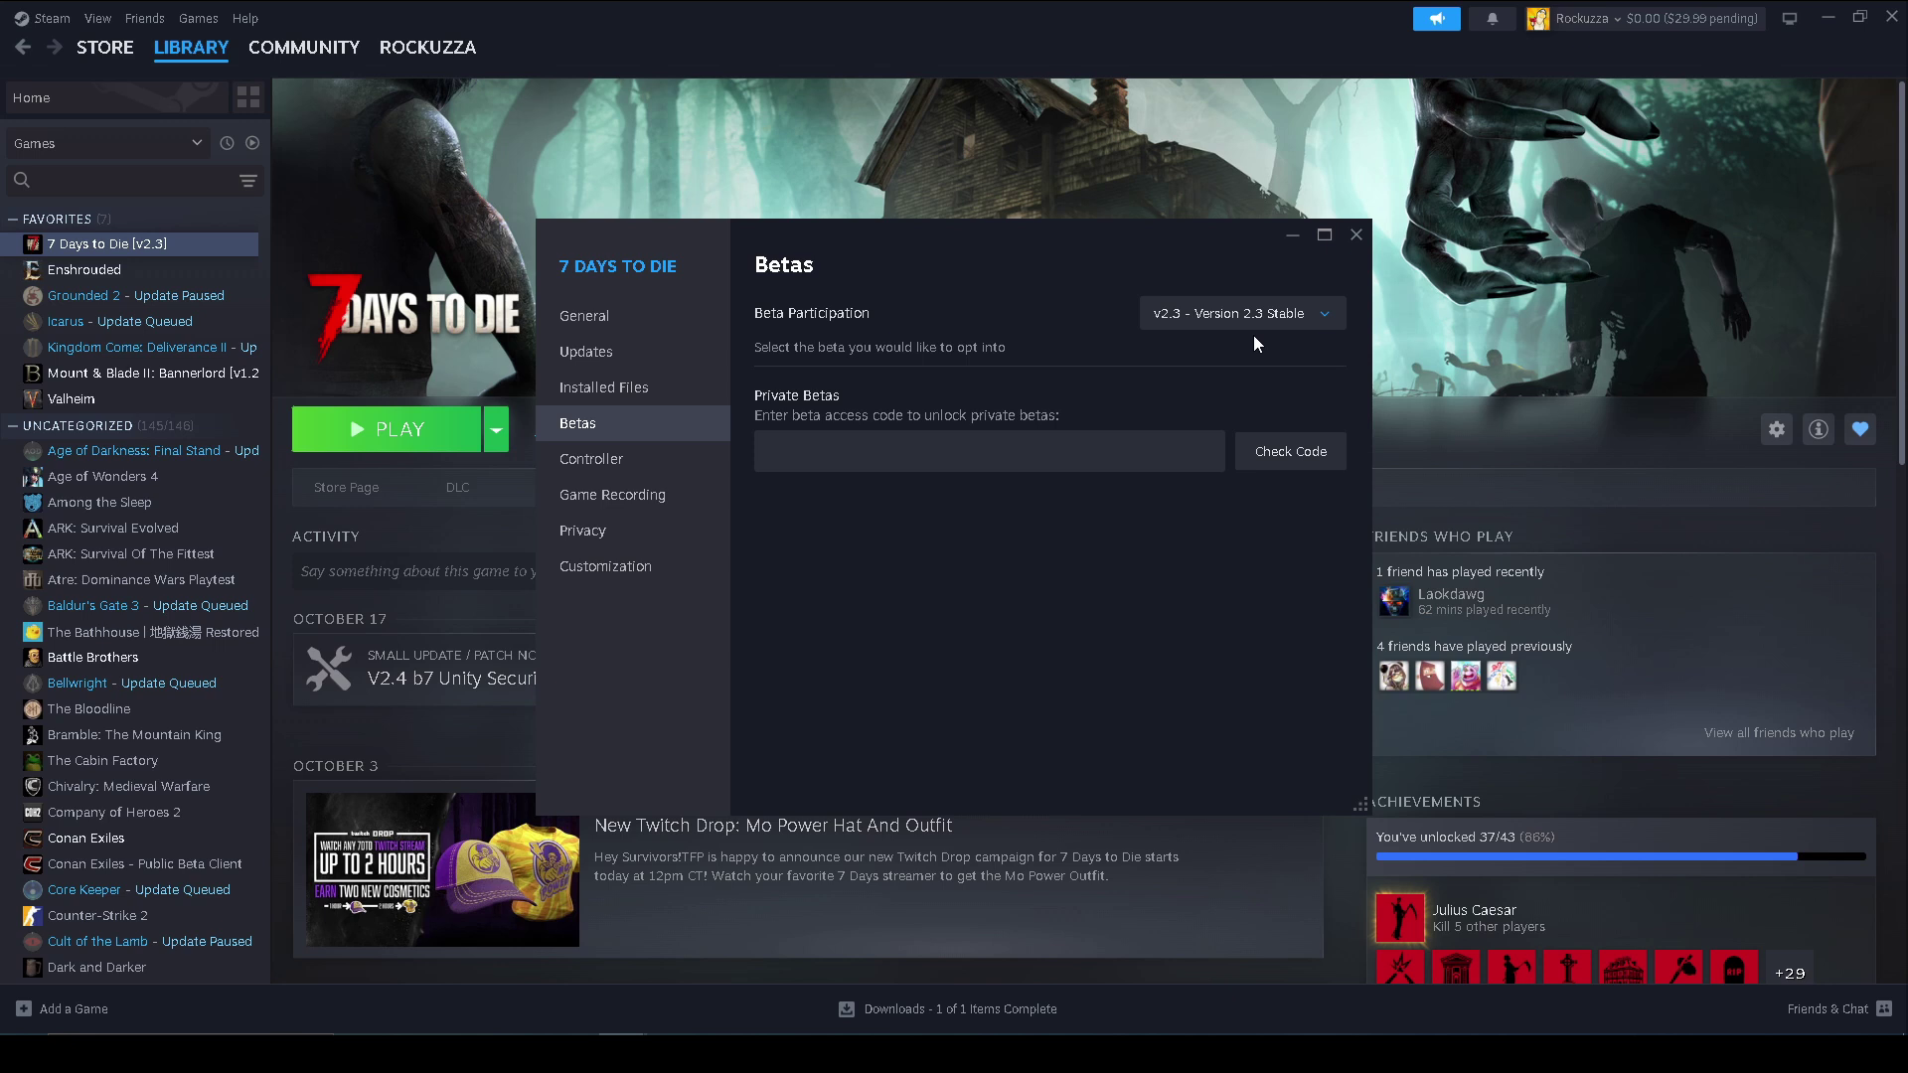
{"action": "left_click", "coordinate": [1354, 236]}
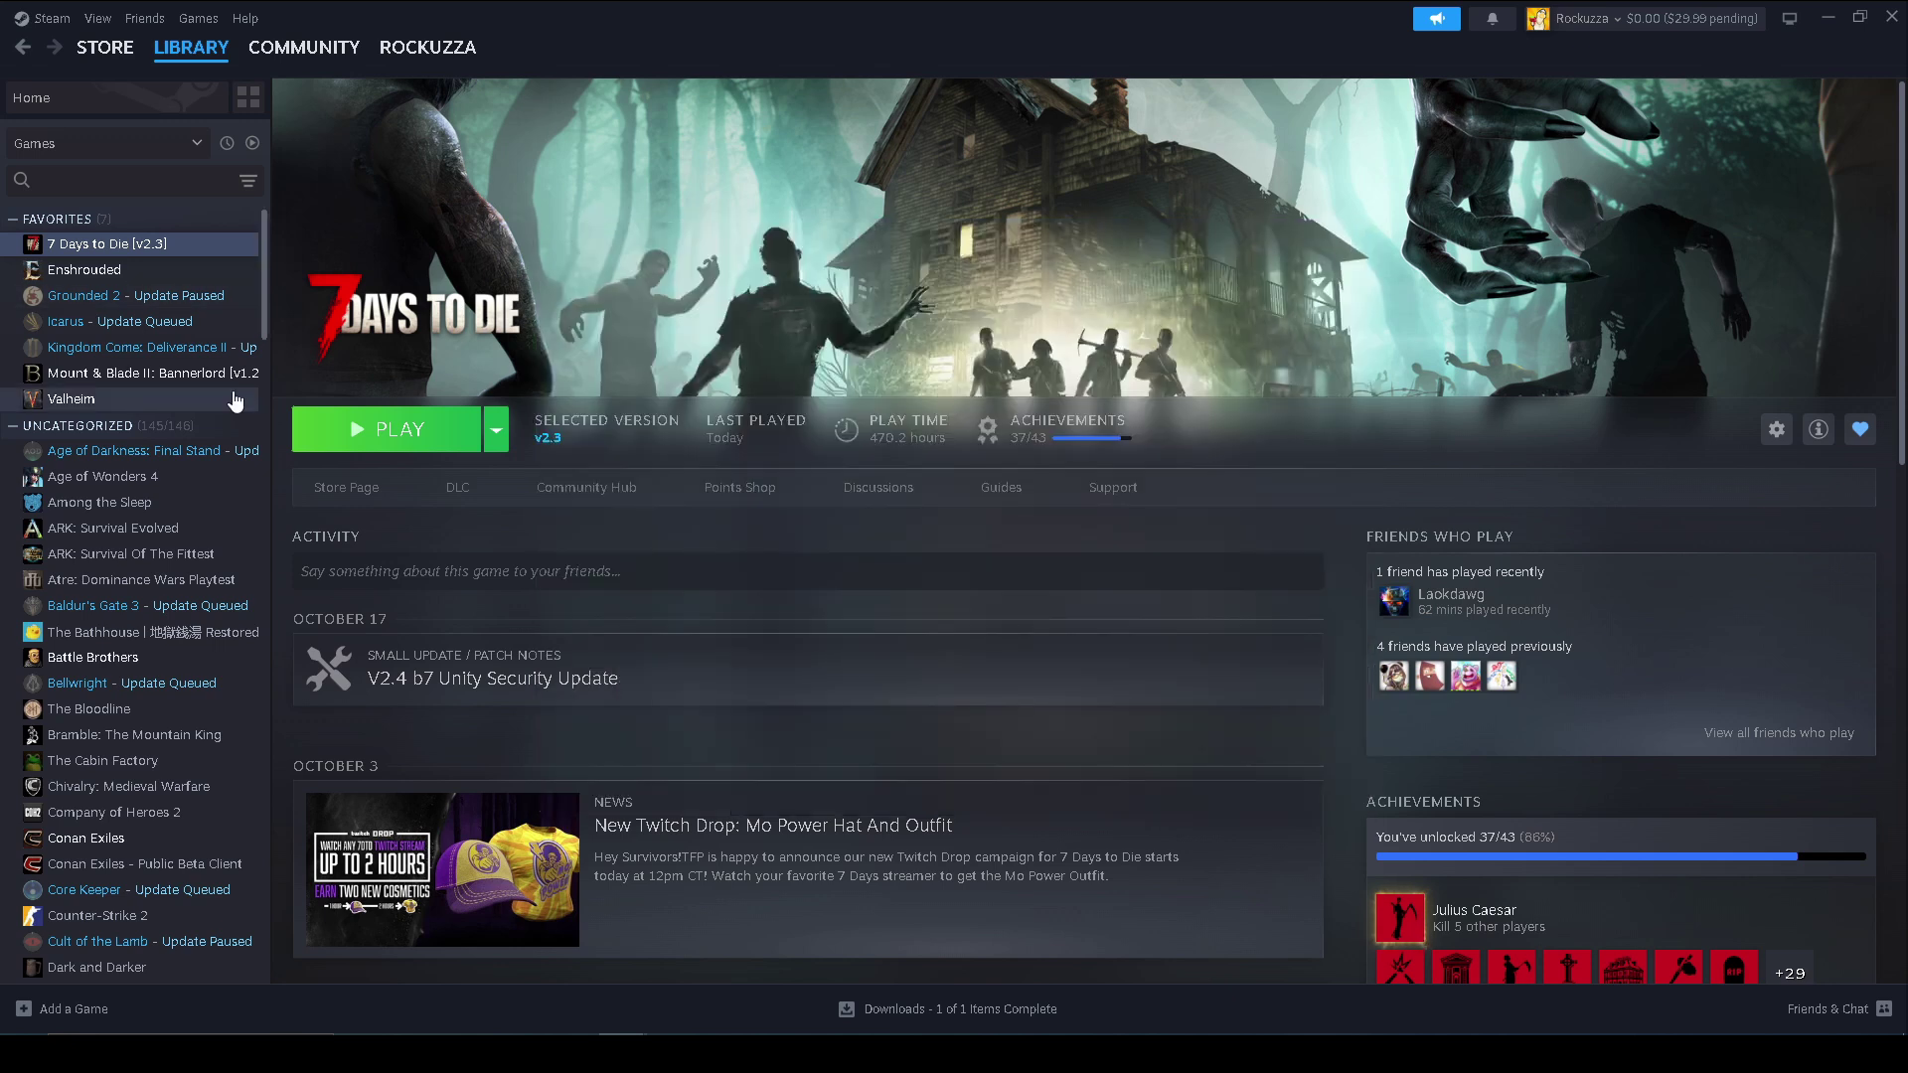
Browse 7 Days to Die's local files to open its install folder in File Explorer
{"action": "right_click", "coordinate": [146, 254]}
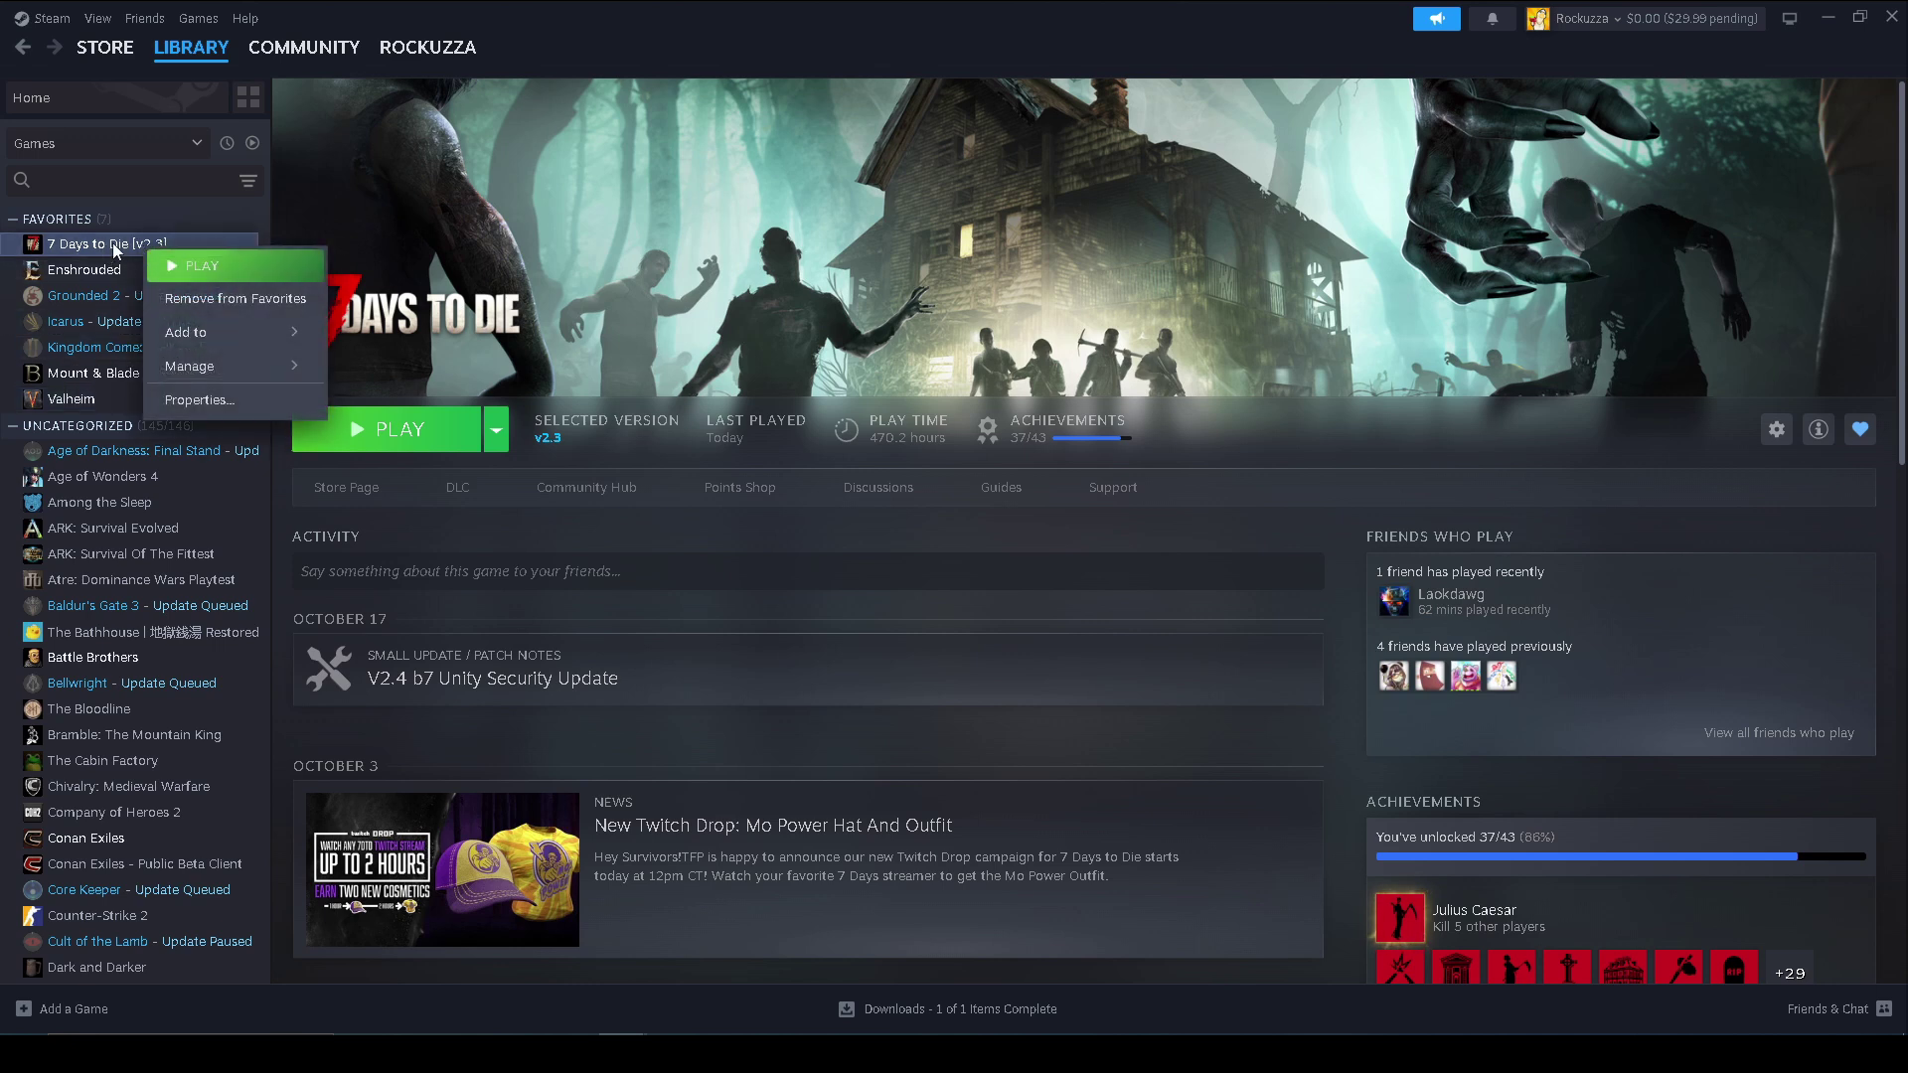
{"action": "mouse_move", "coordinate": [217, 383]}
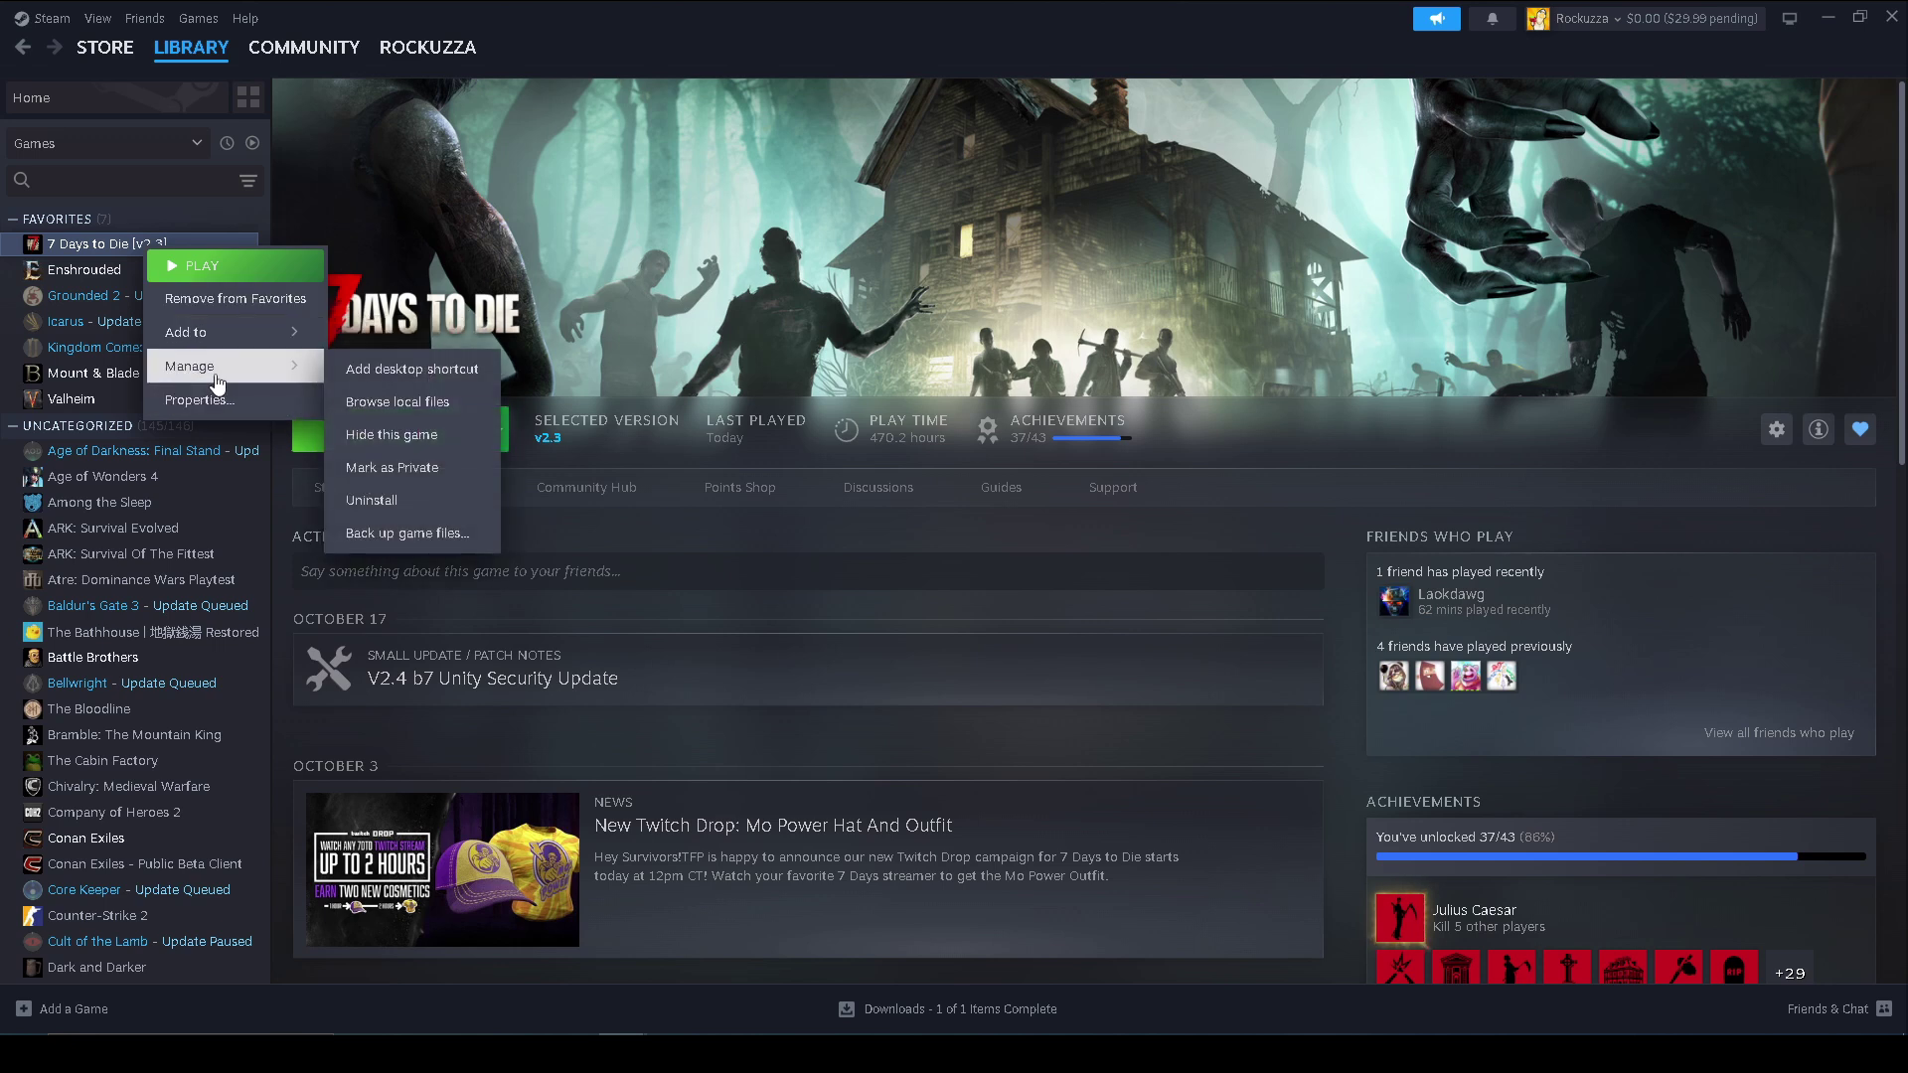
{"action": "left_click", "coordinate": [402, 414]}
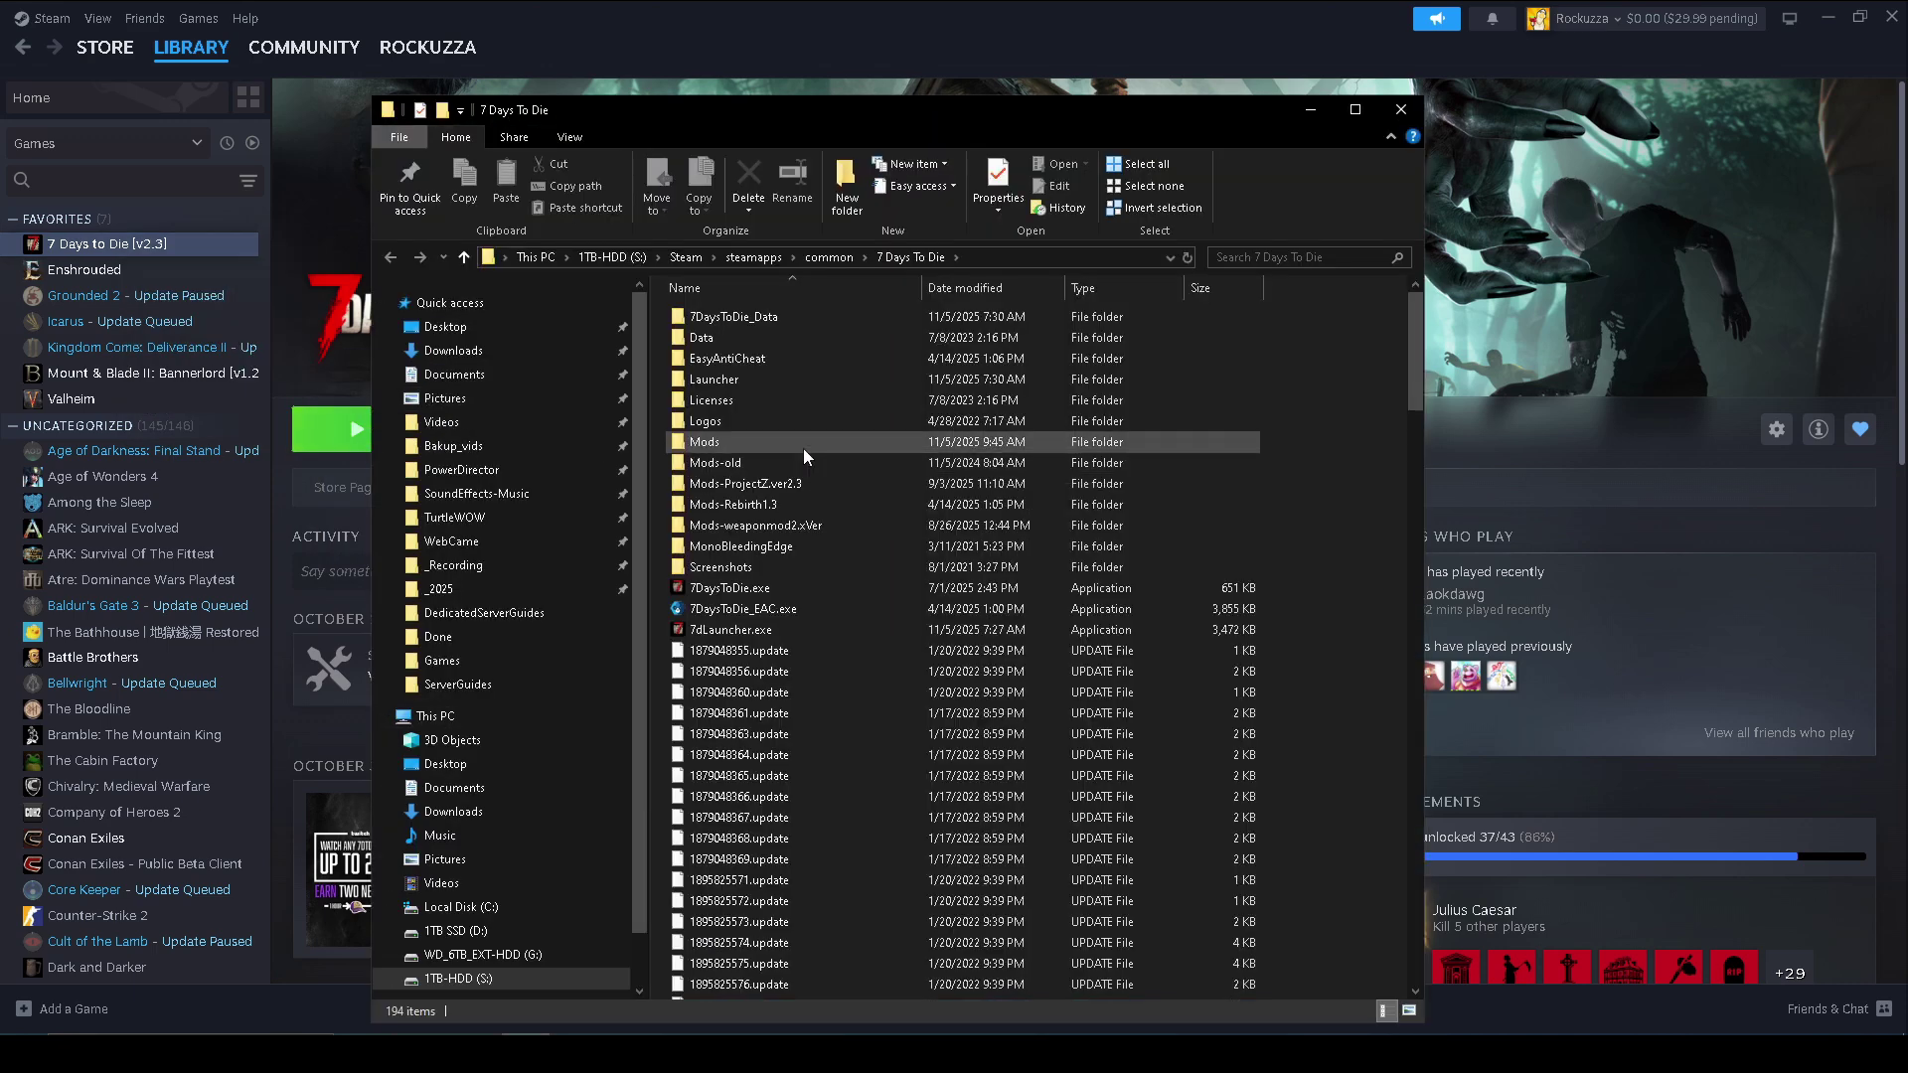
Confirm the Mods folder is empty, then rename it to Mods-Rebirth2.4
{"action": "double_click", "coordinate": [741, 441]}
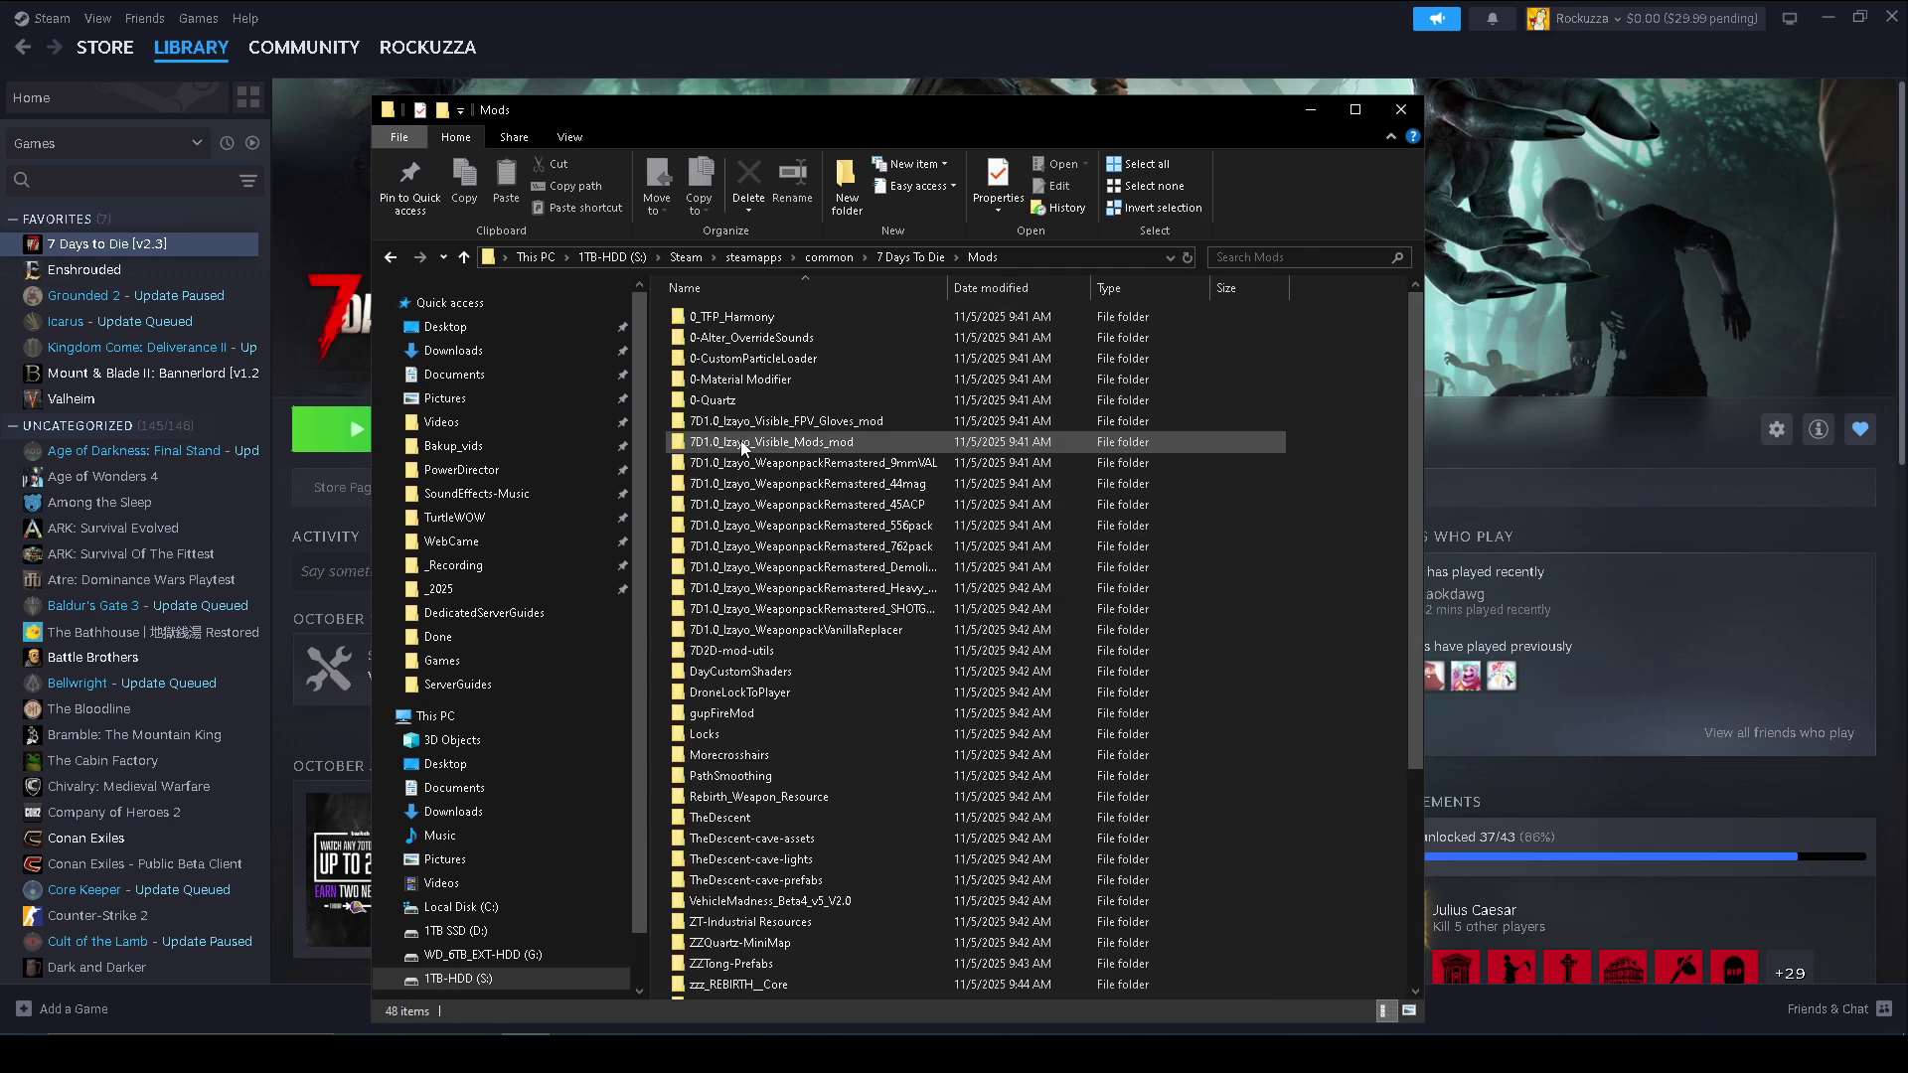
{"action": "scroll", "coordinate": [815, 658], "scroll_direction": "up", "scroll_amount": 3}
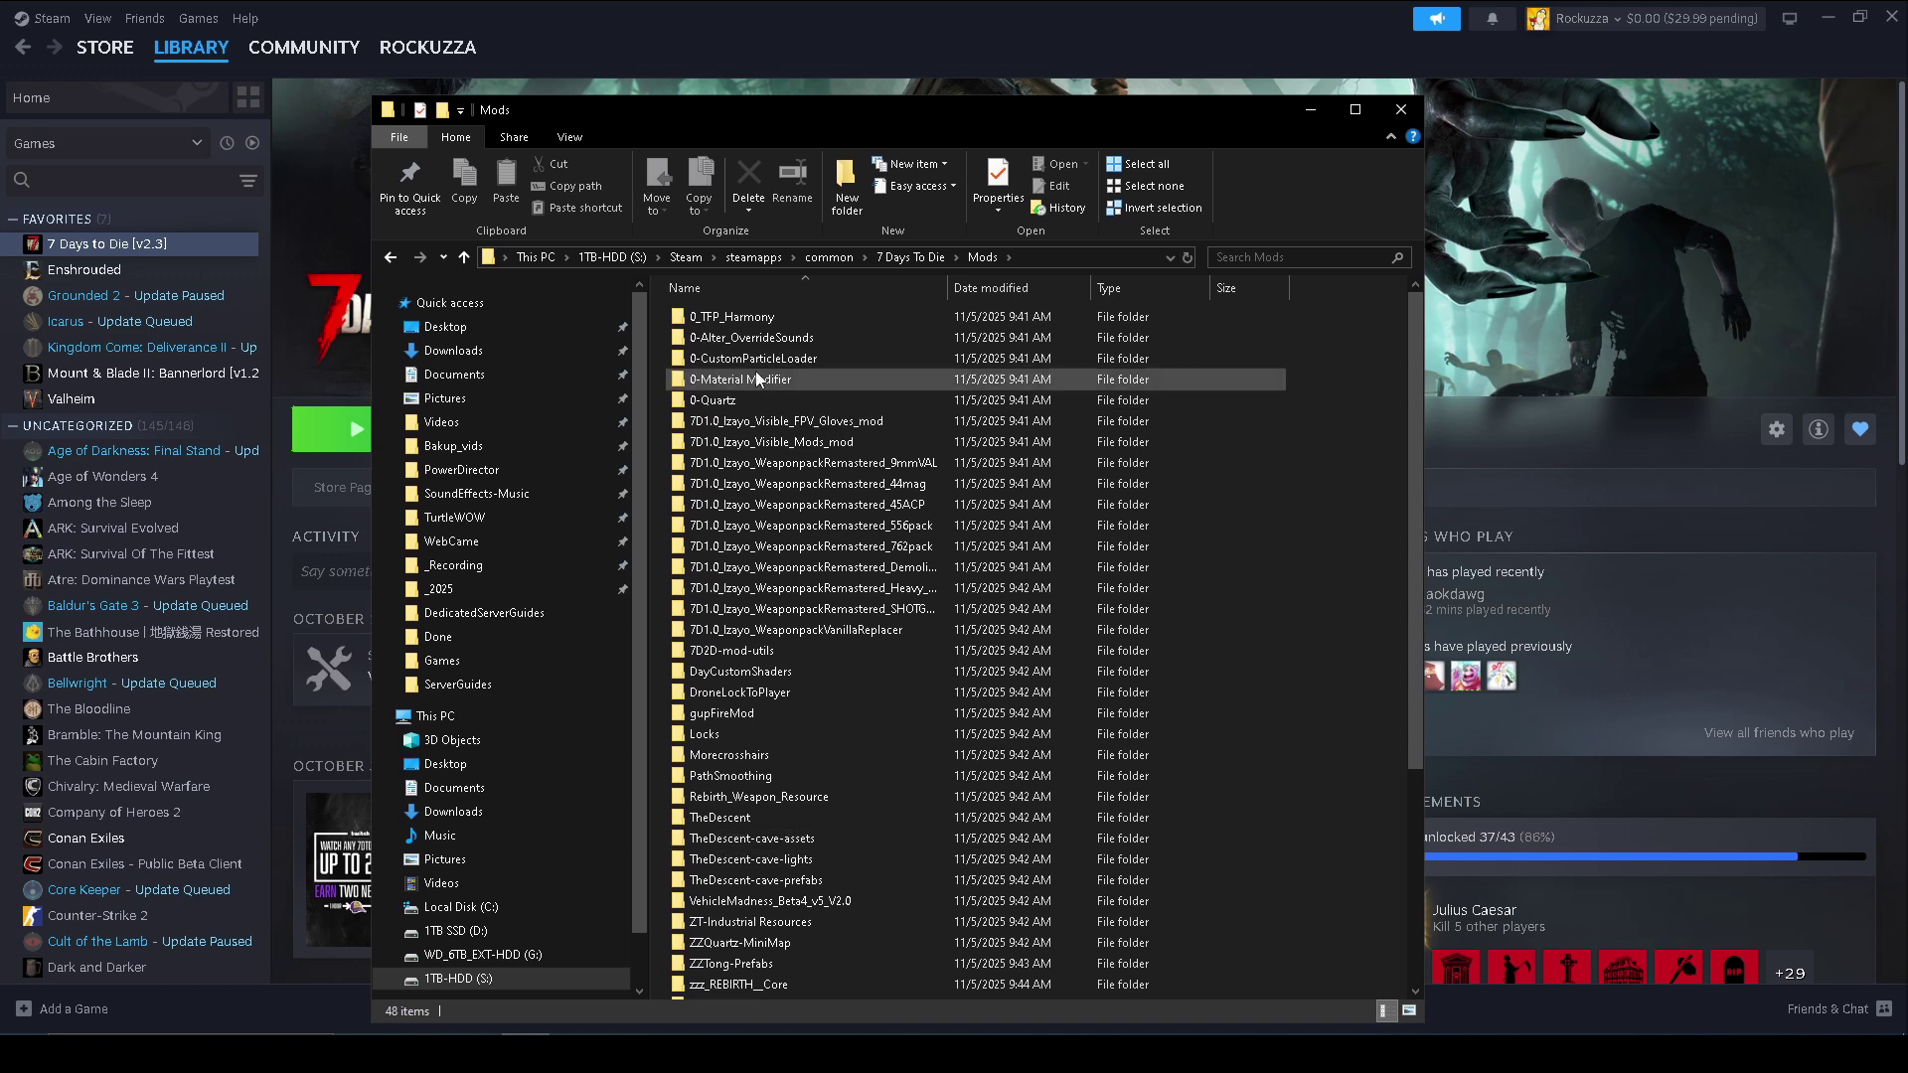
{"action": "left_click", "coordinate": [900, 258]}
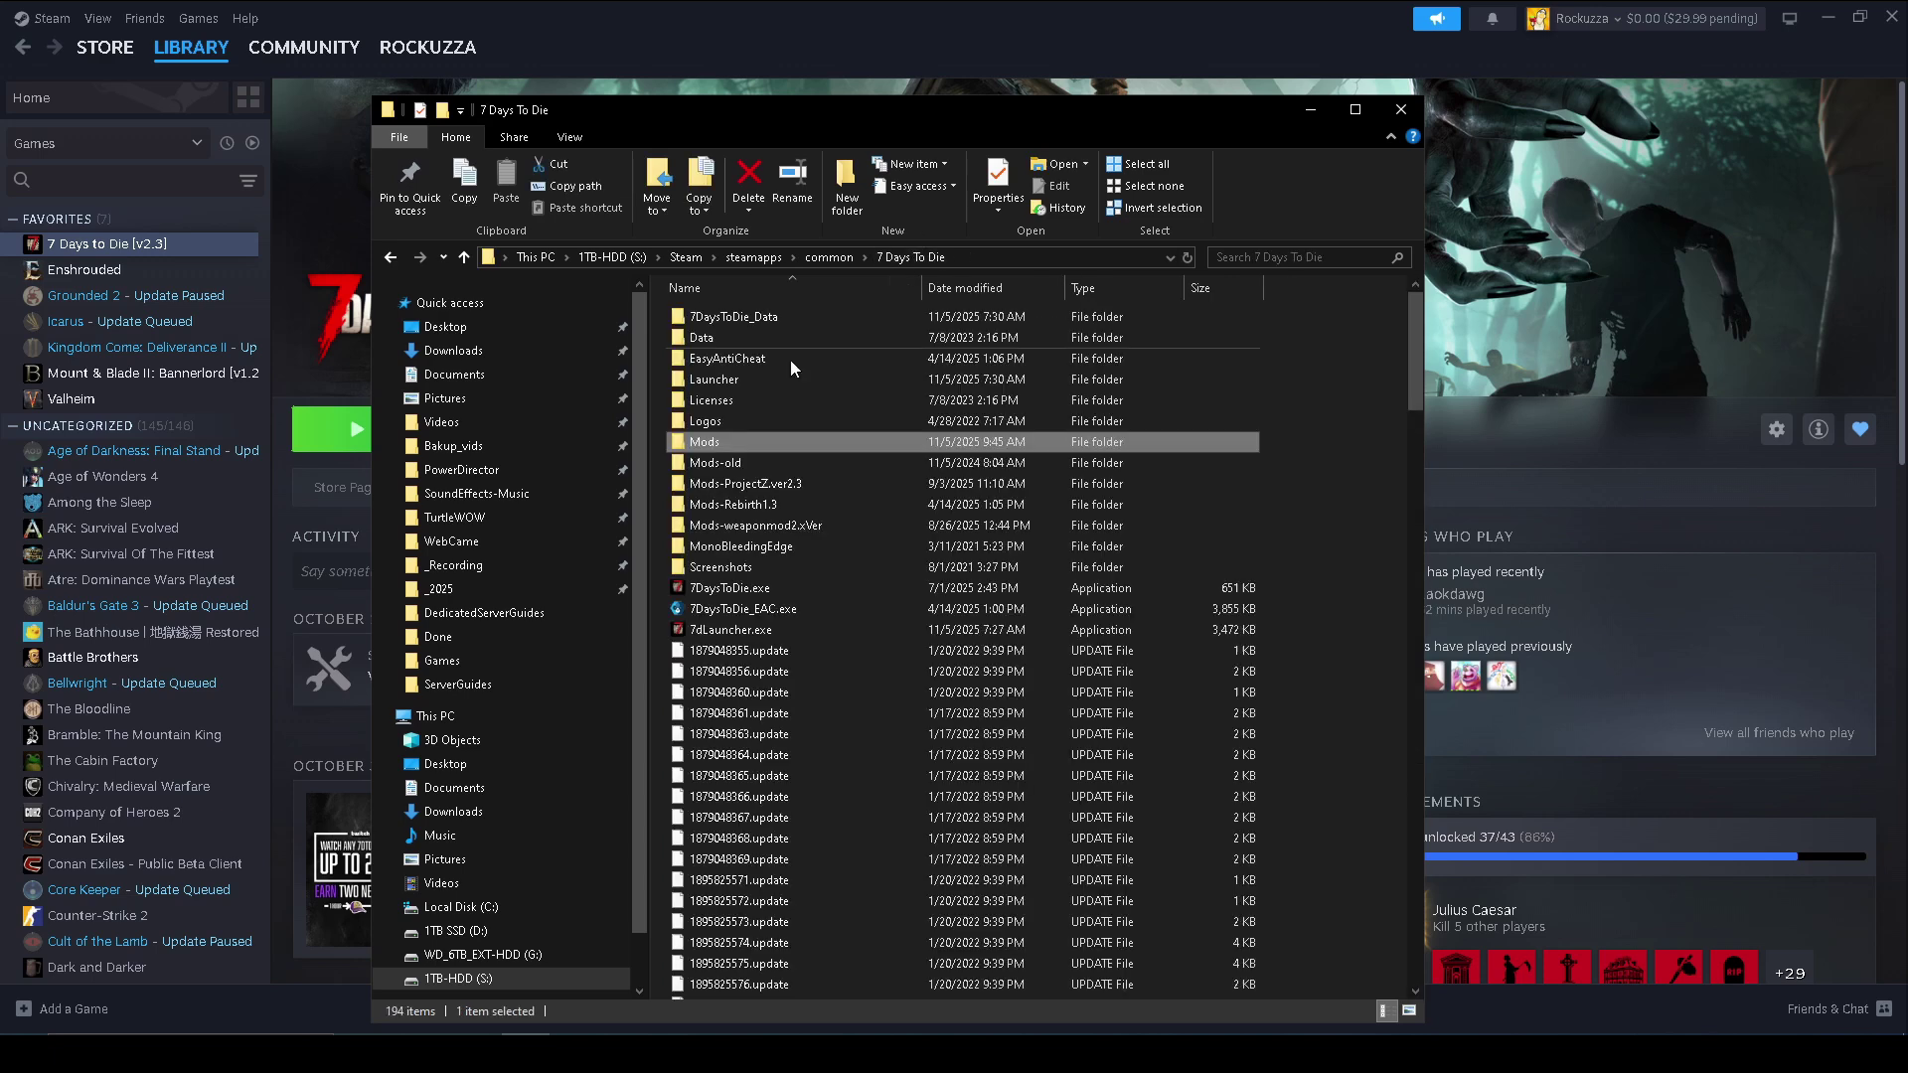
{"action": "left_click", "coordinate": [739, 441]}
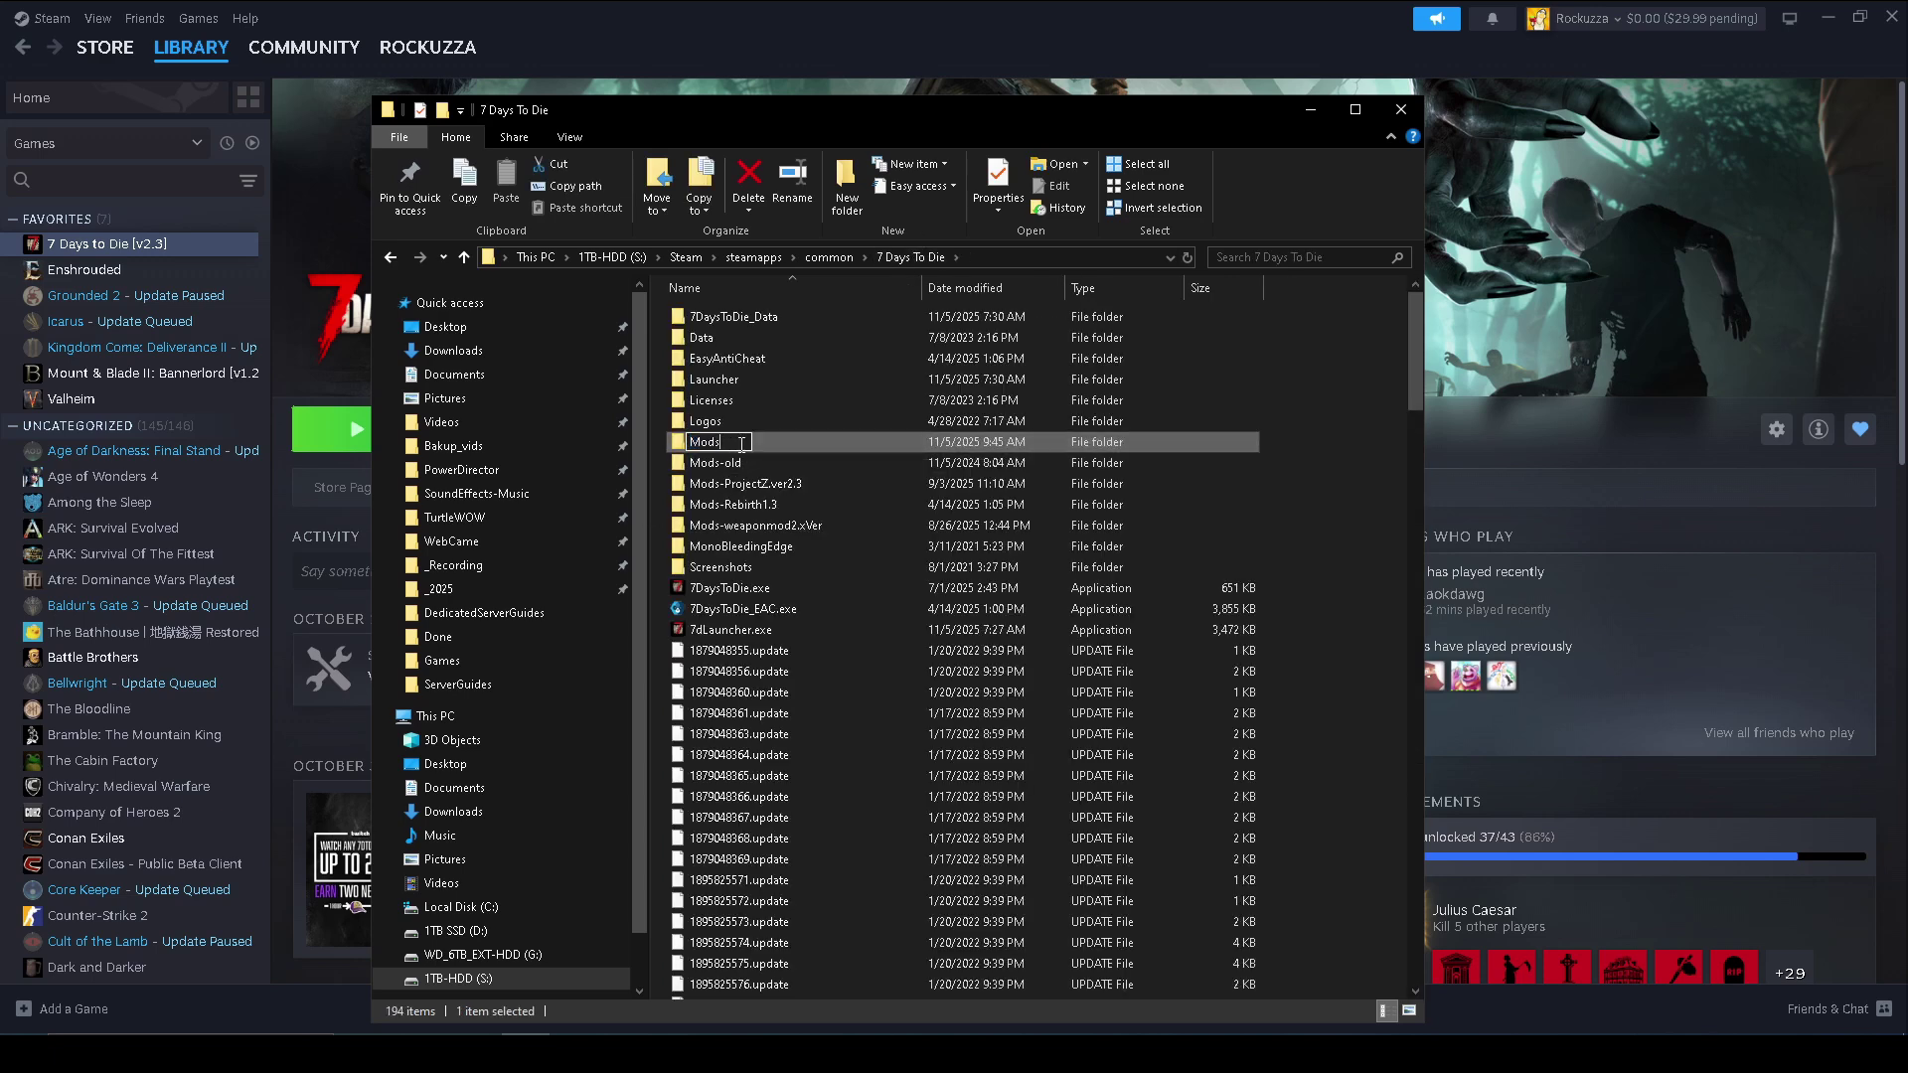
{"action": "type", "text": "-Rebirth2.4"}
{"action": "key", "text": "Return"}
Create a new empty Mods folder in 7 Days To Die and open a second Explorer window
{"action": "right_click", "coordinate": [1325, 490]}
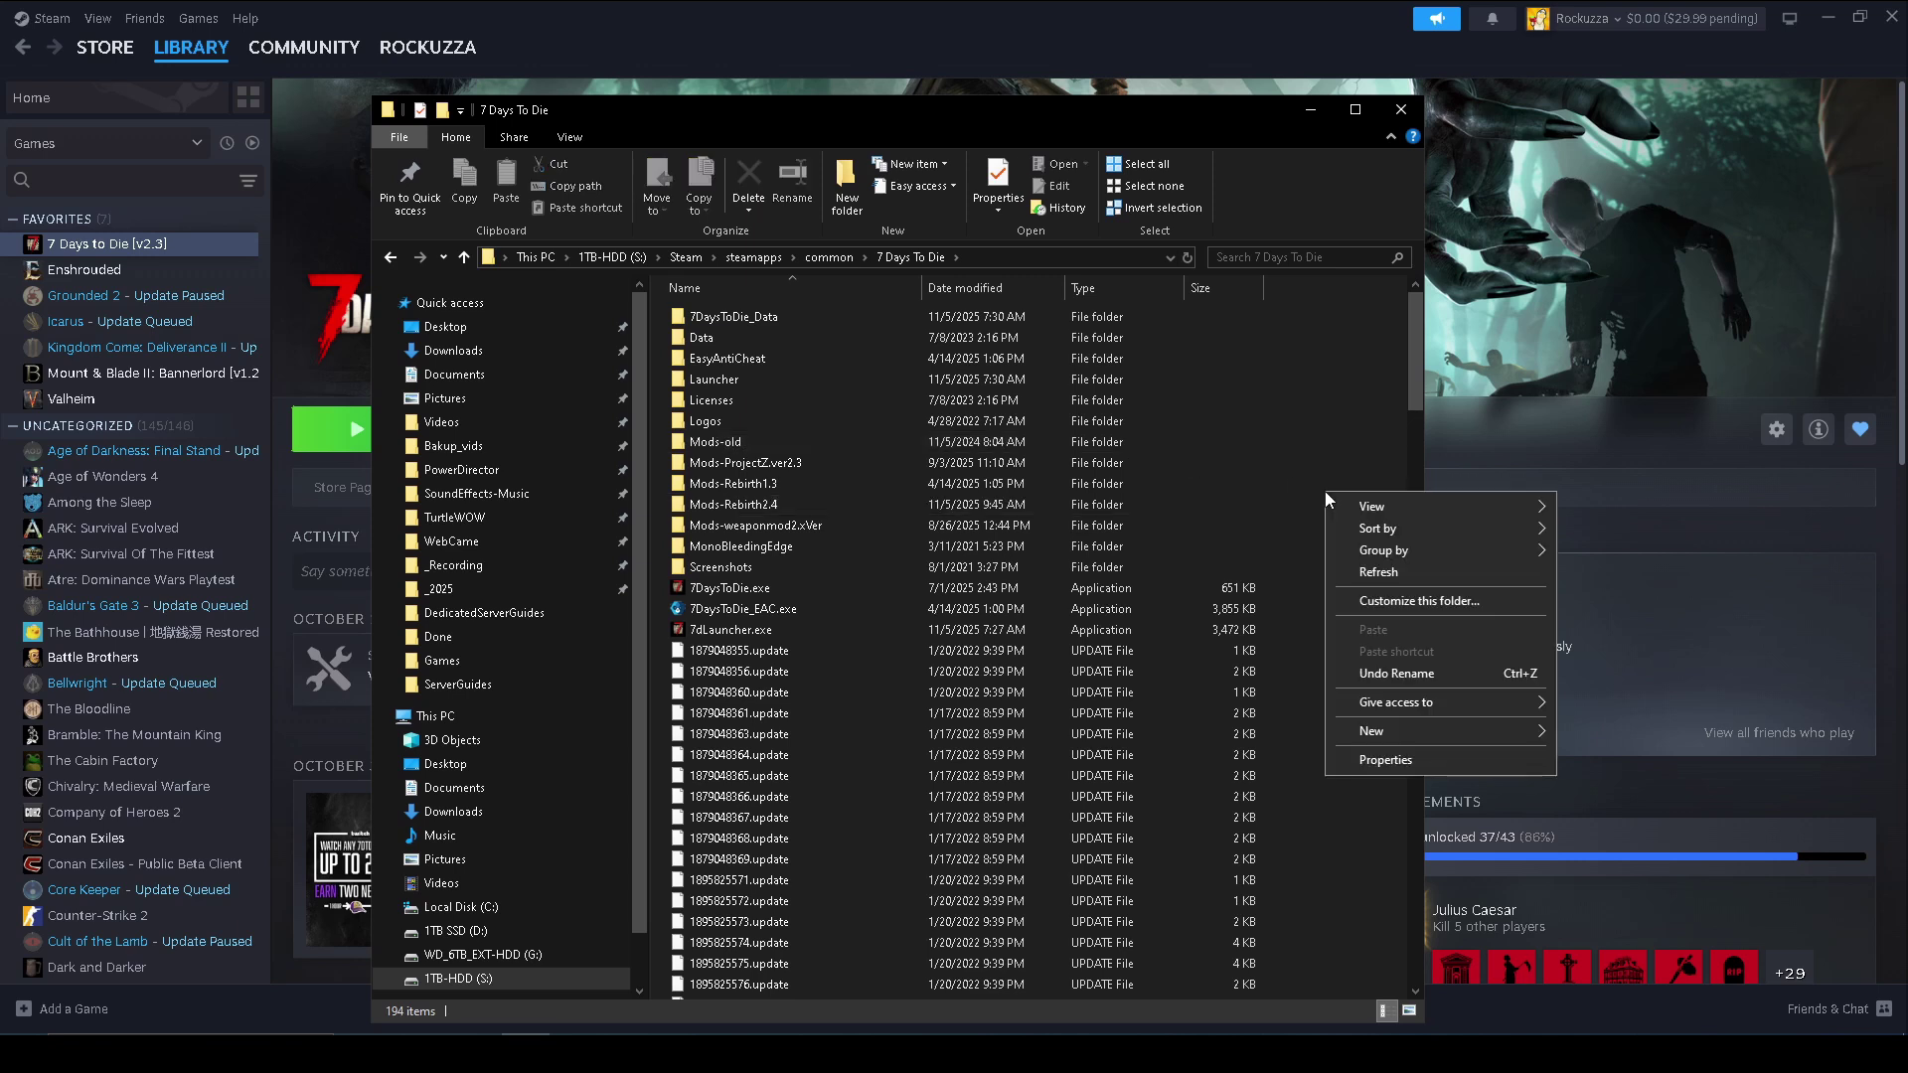
{"action": "mouse_move", "coordinate": [1405, 730]}
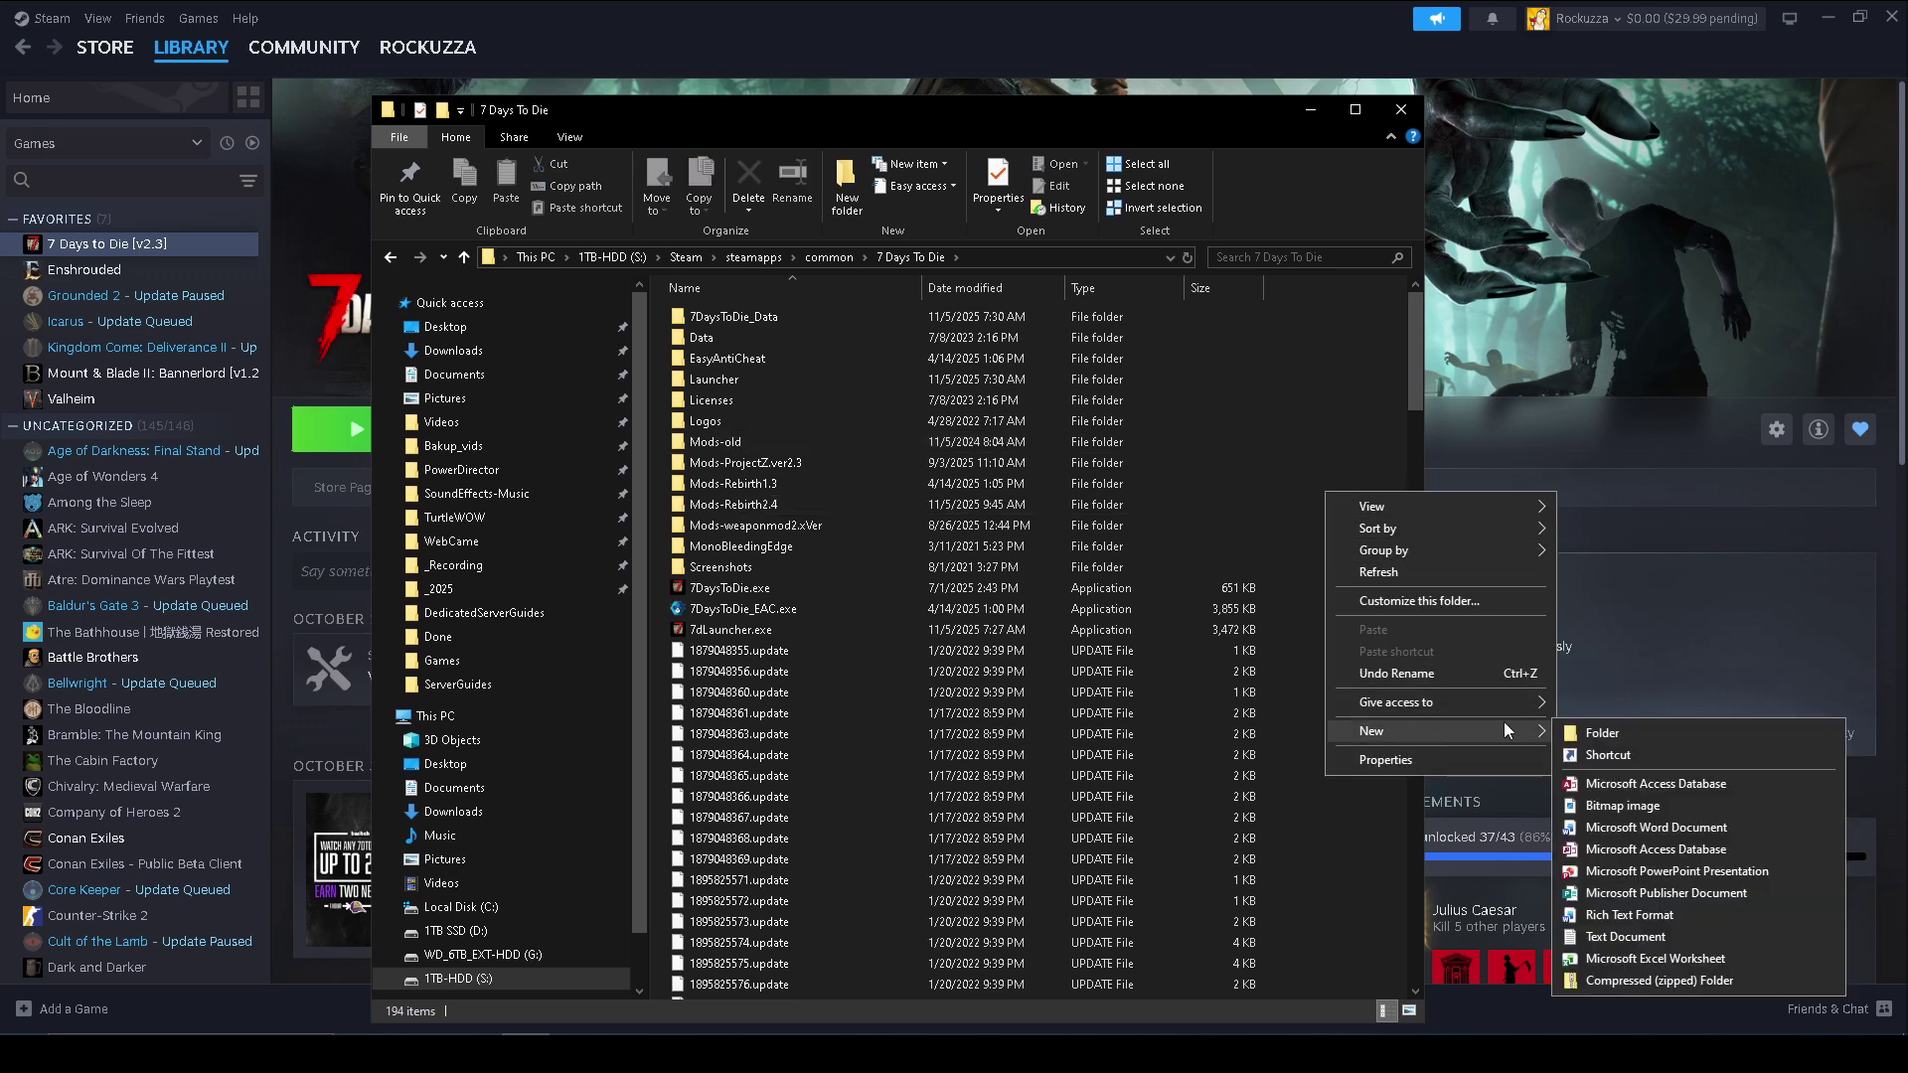
{"action": "left_click", "coordinate": [1618, 733]}
{"action": "type", "text": "Mods"}
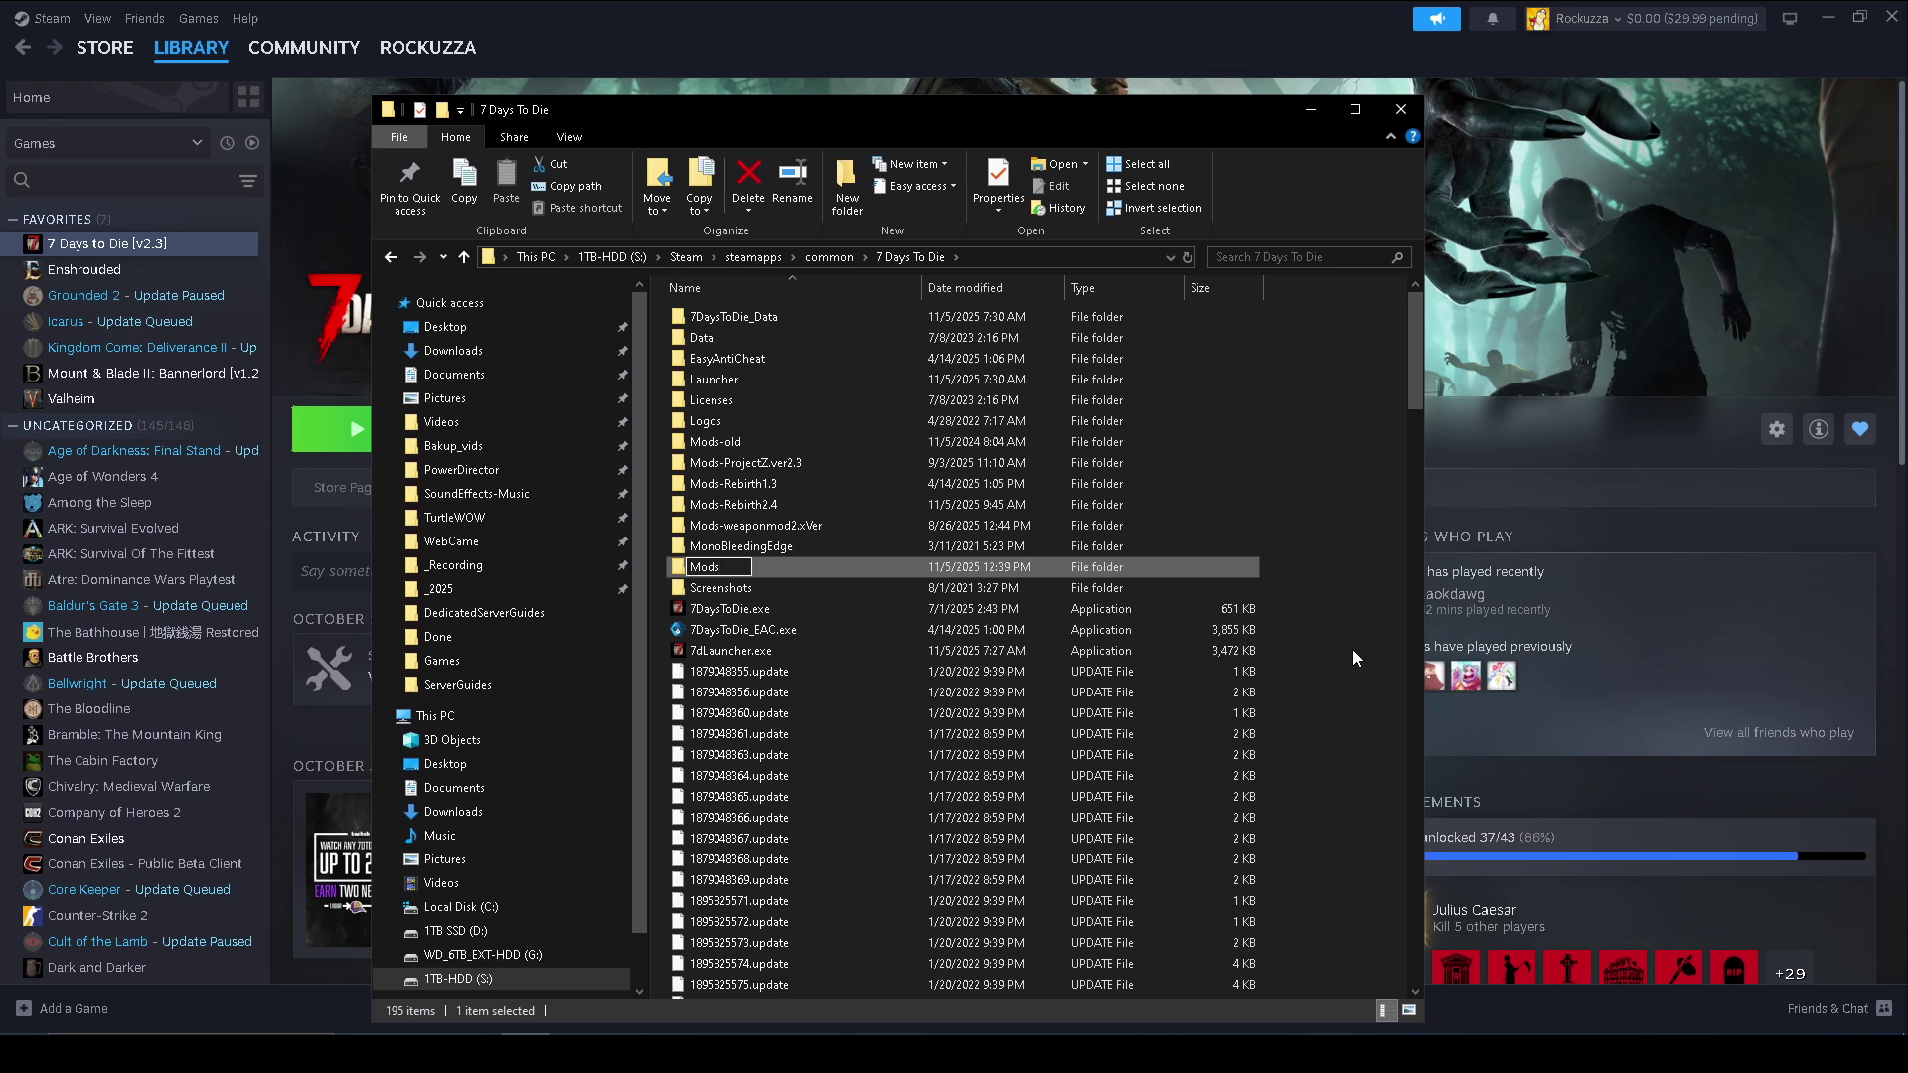
{"action": "key", "text": "Return"}
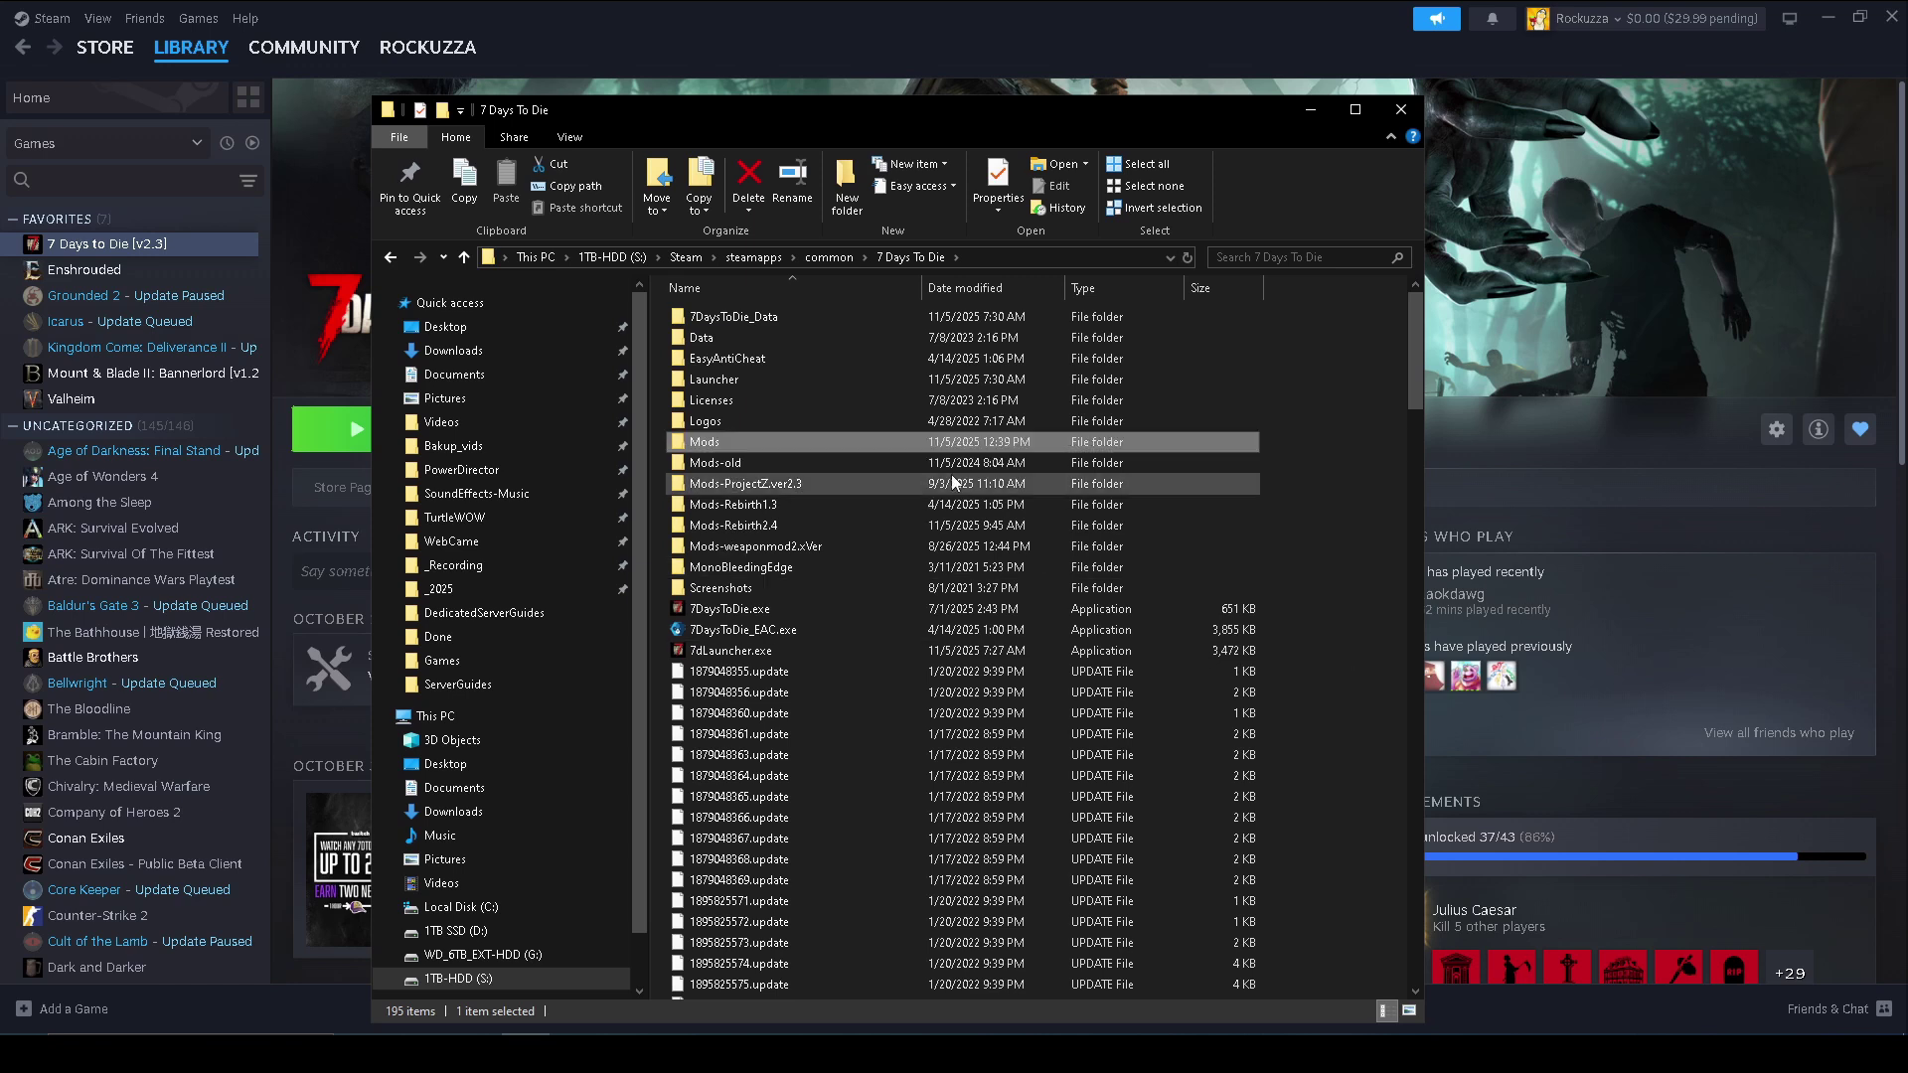
{"action": "double_click", "coordinate": [867, 445]}
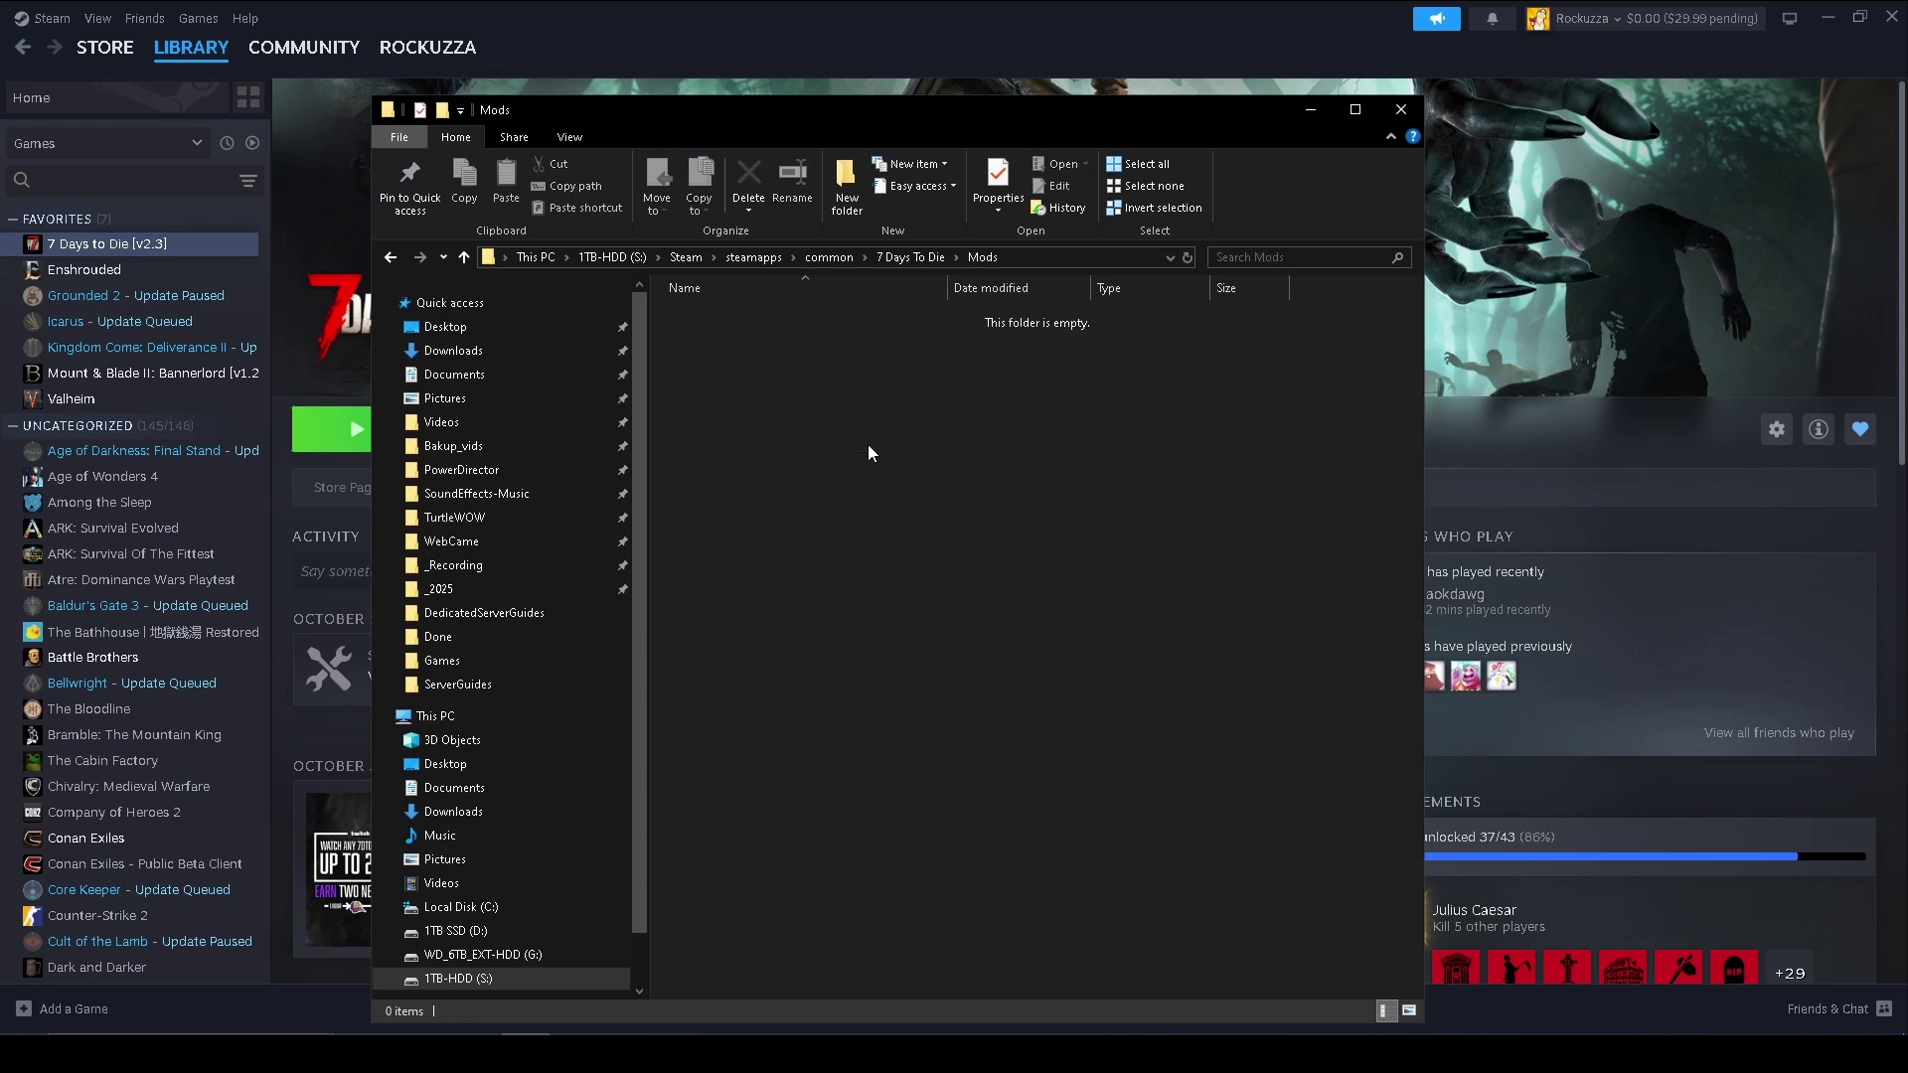
{"action": "left_click", "coordinate": [916, 265]}
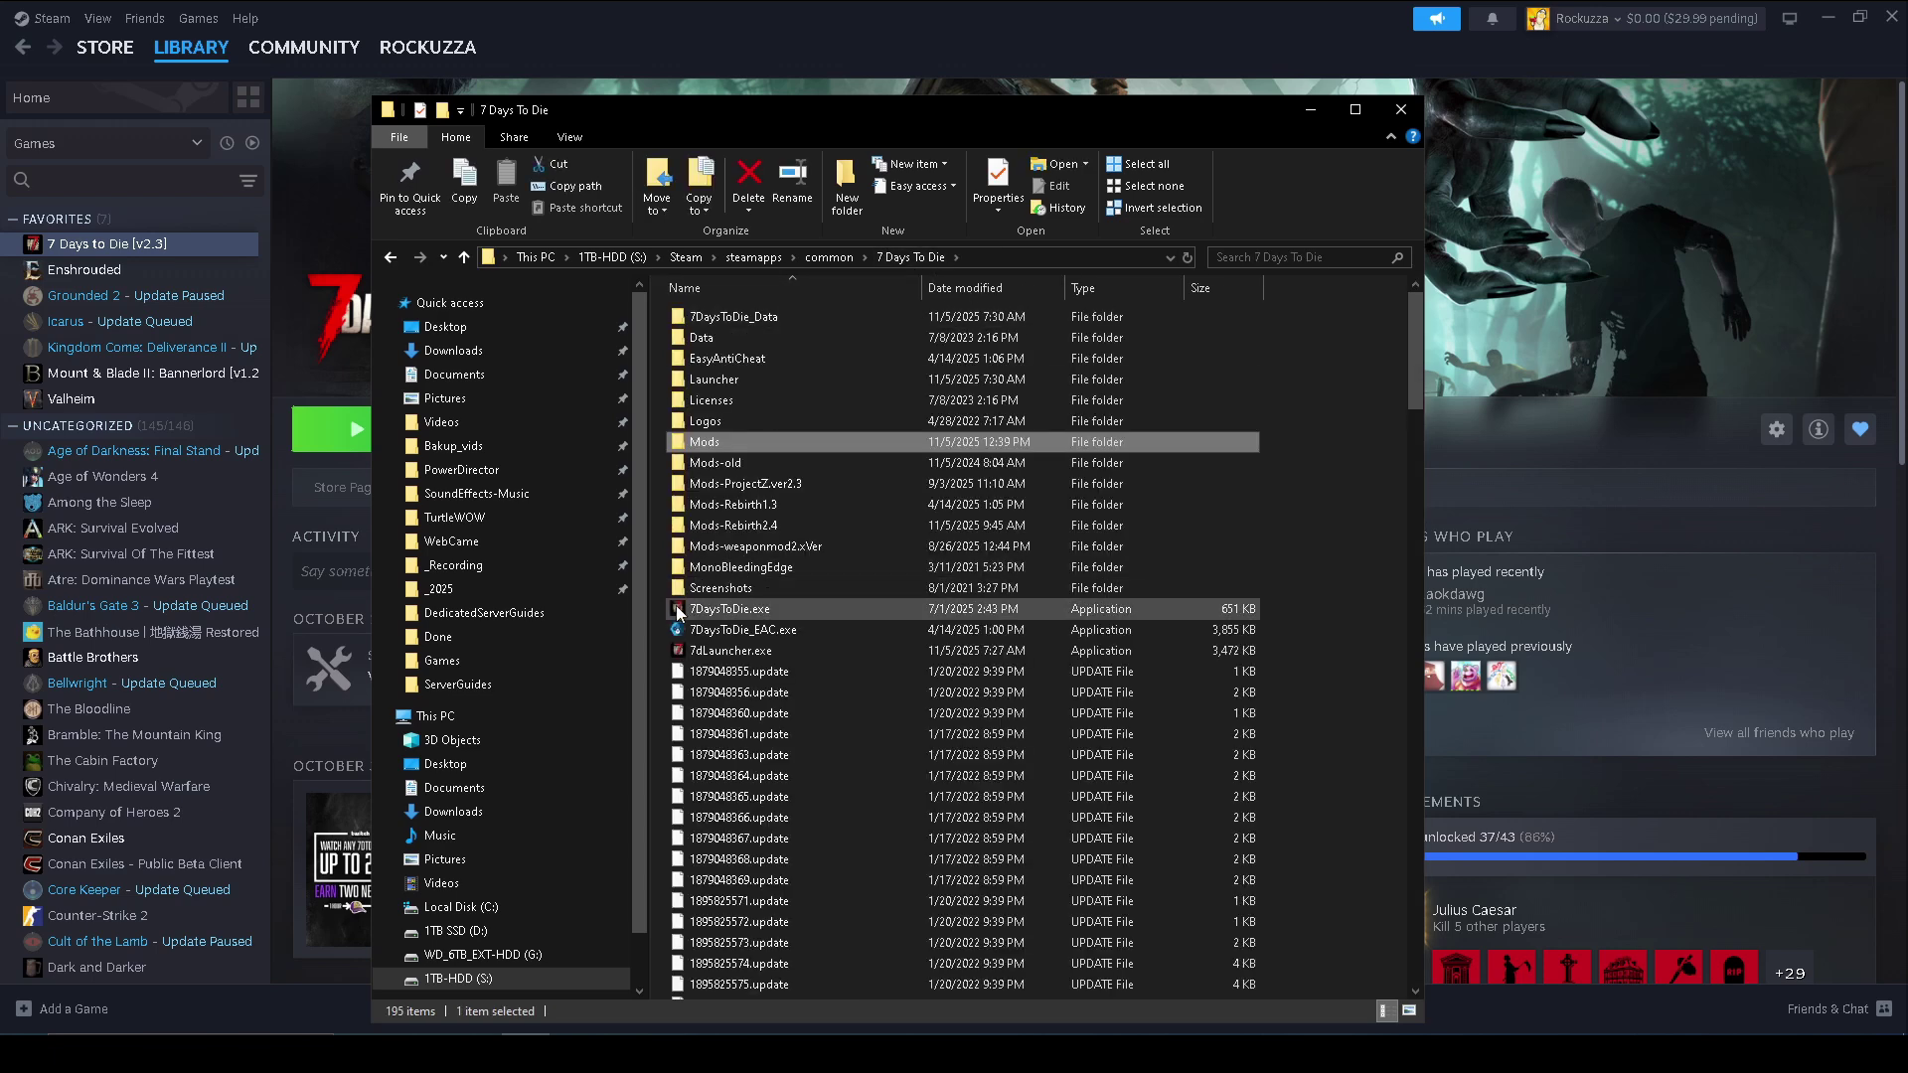
{"action": "key", "text": "super+e"}
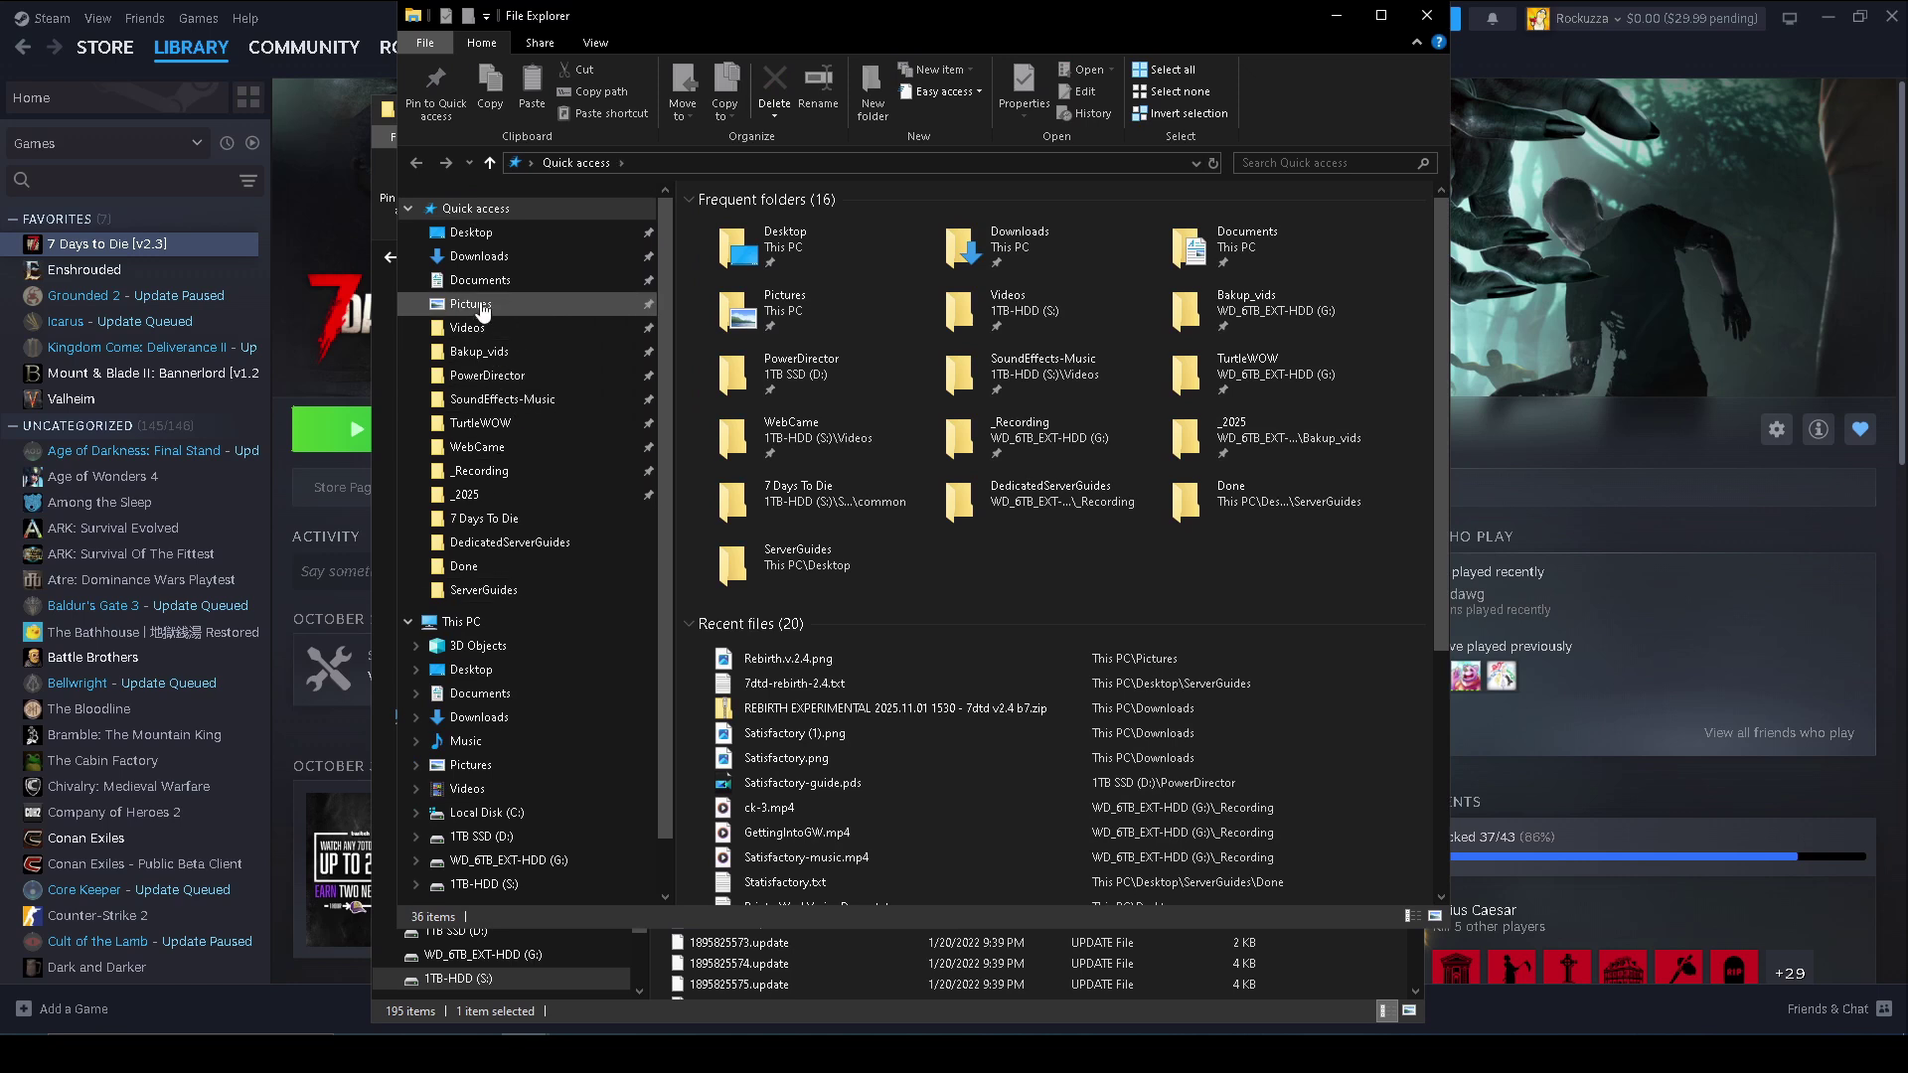
Start Extract All on the REBIRTH EXPERIMENTAL zip in Downloads
{"action": "left_click", "coordinate": [486, 256]}
{"action": "left_click", "coordinate": [761, 270]}
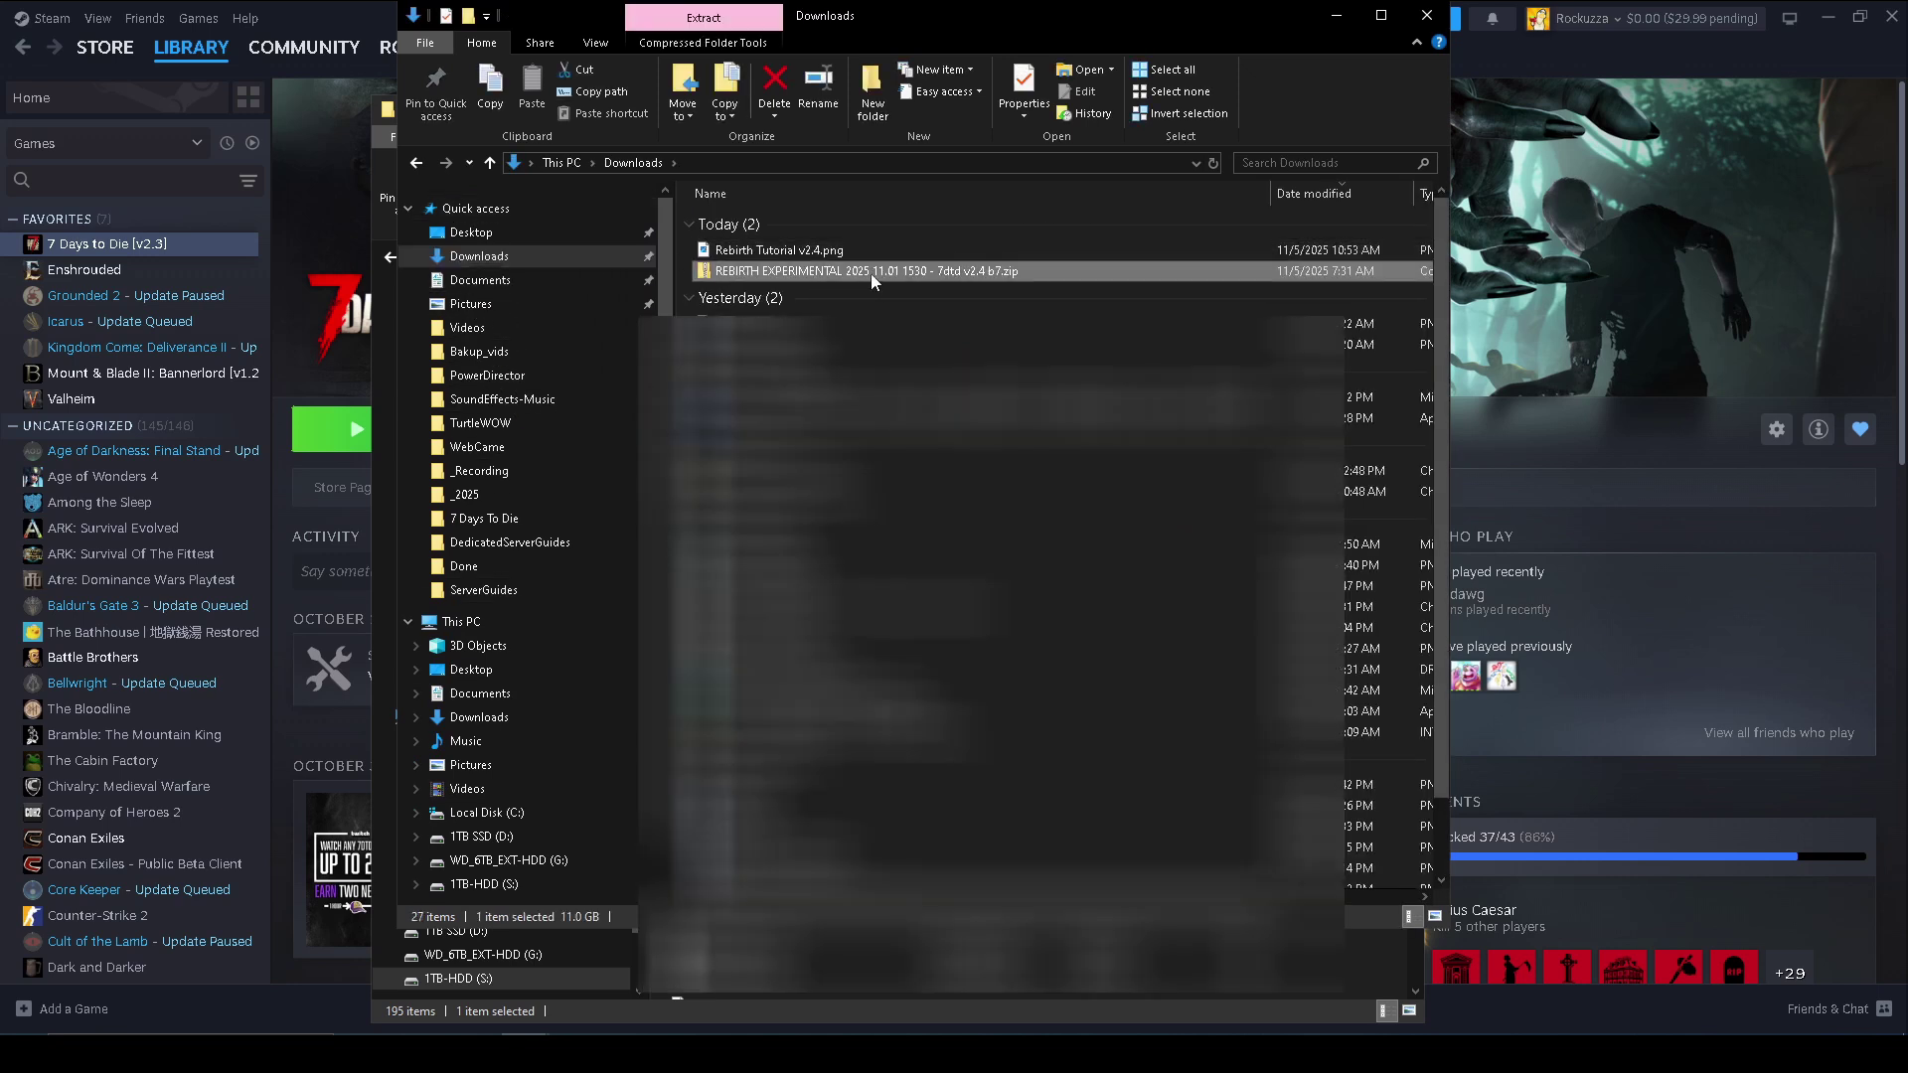
{"action": "right_click", "coordinate": [977, 272]}
{"action": "left_click", "coordinate": [1061, 345]}
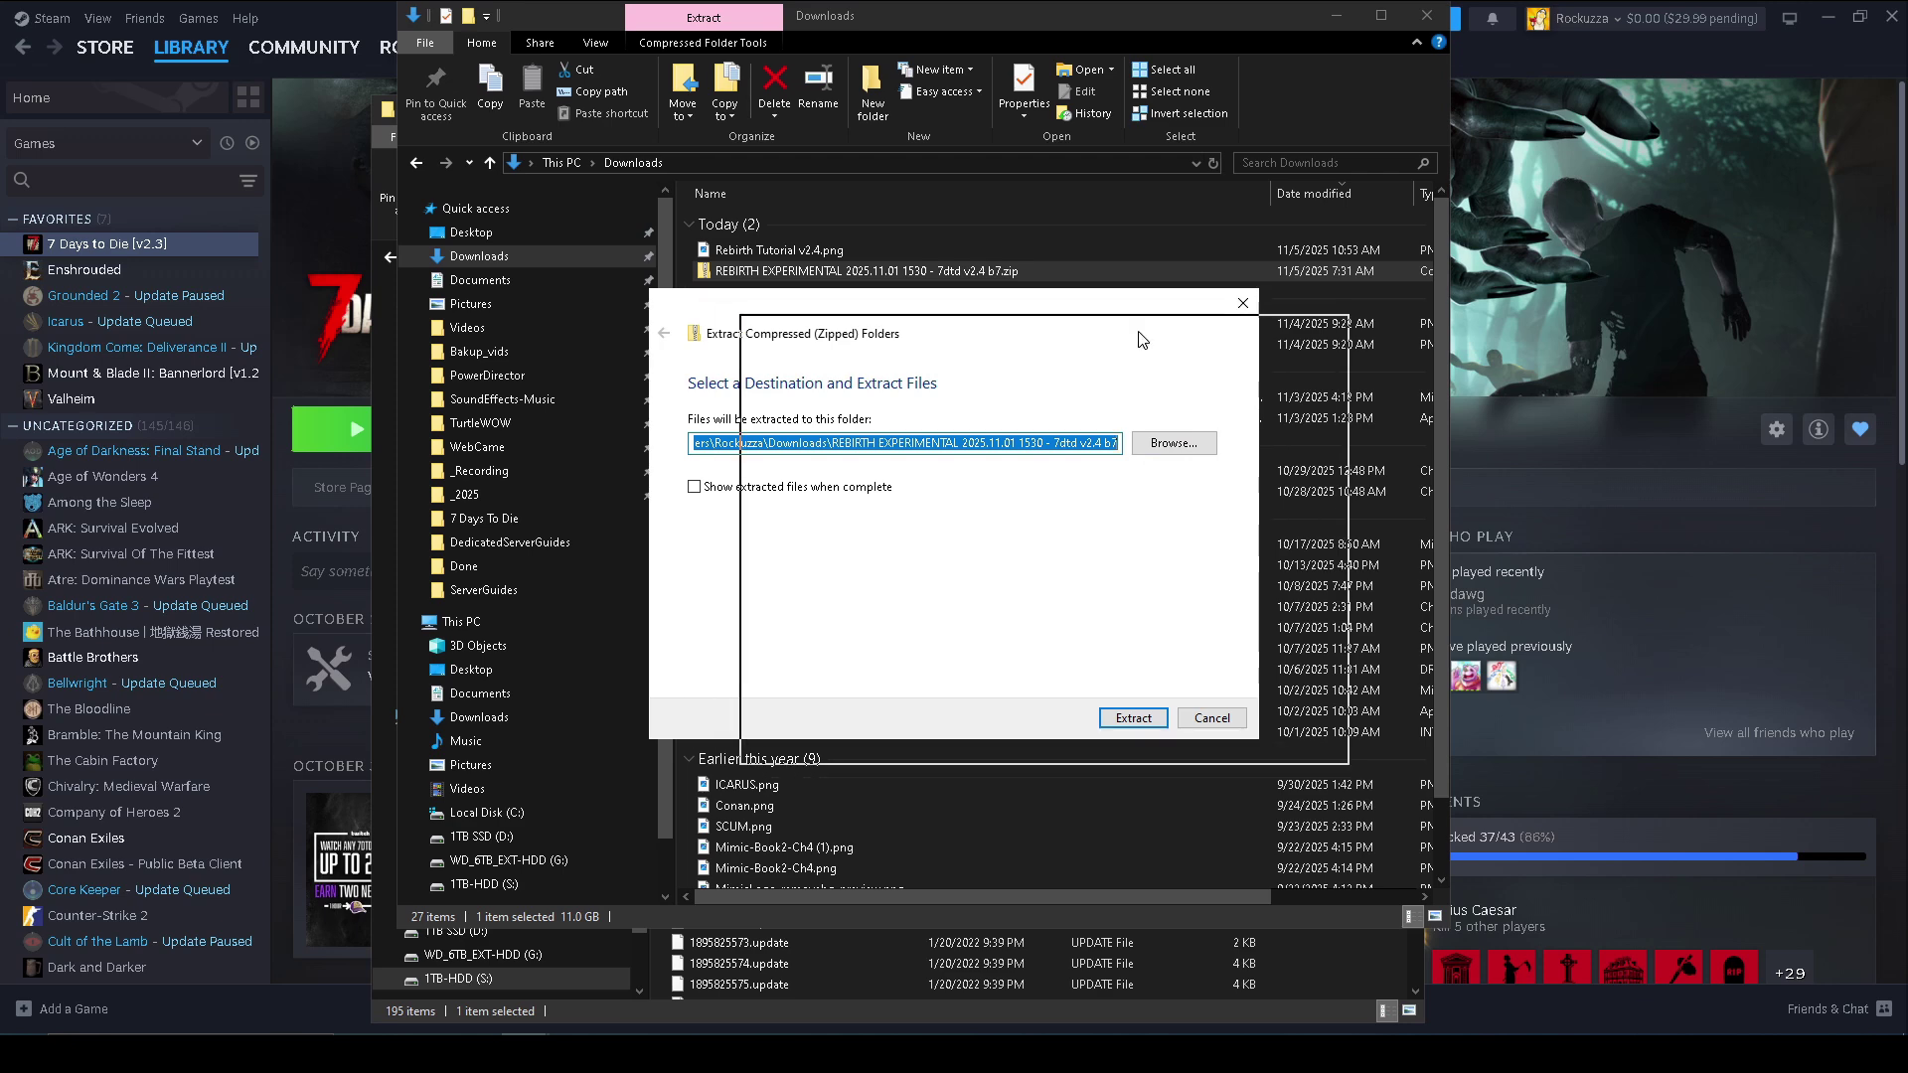
{"action": "left_click_drag", "start_coordinate": [1054, 322], "coordinate": [1151, 352]}
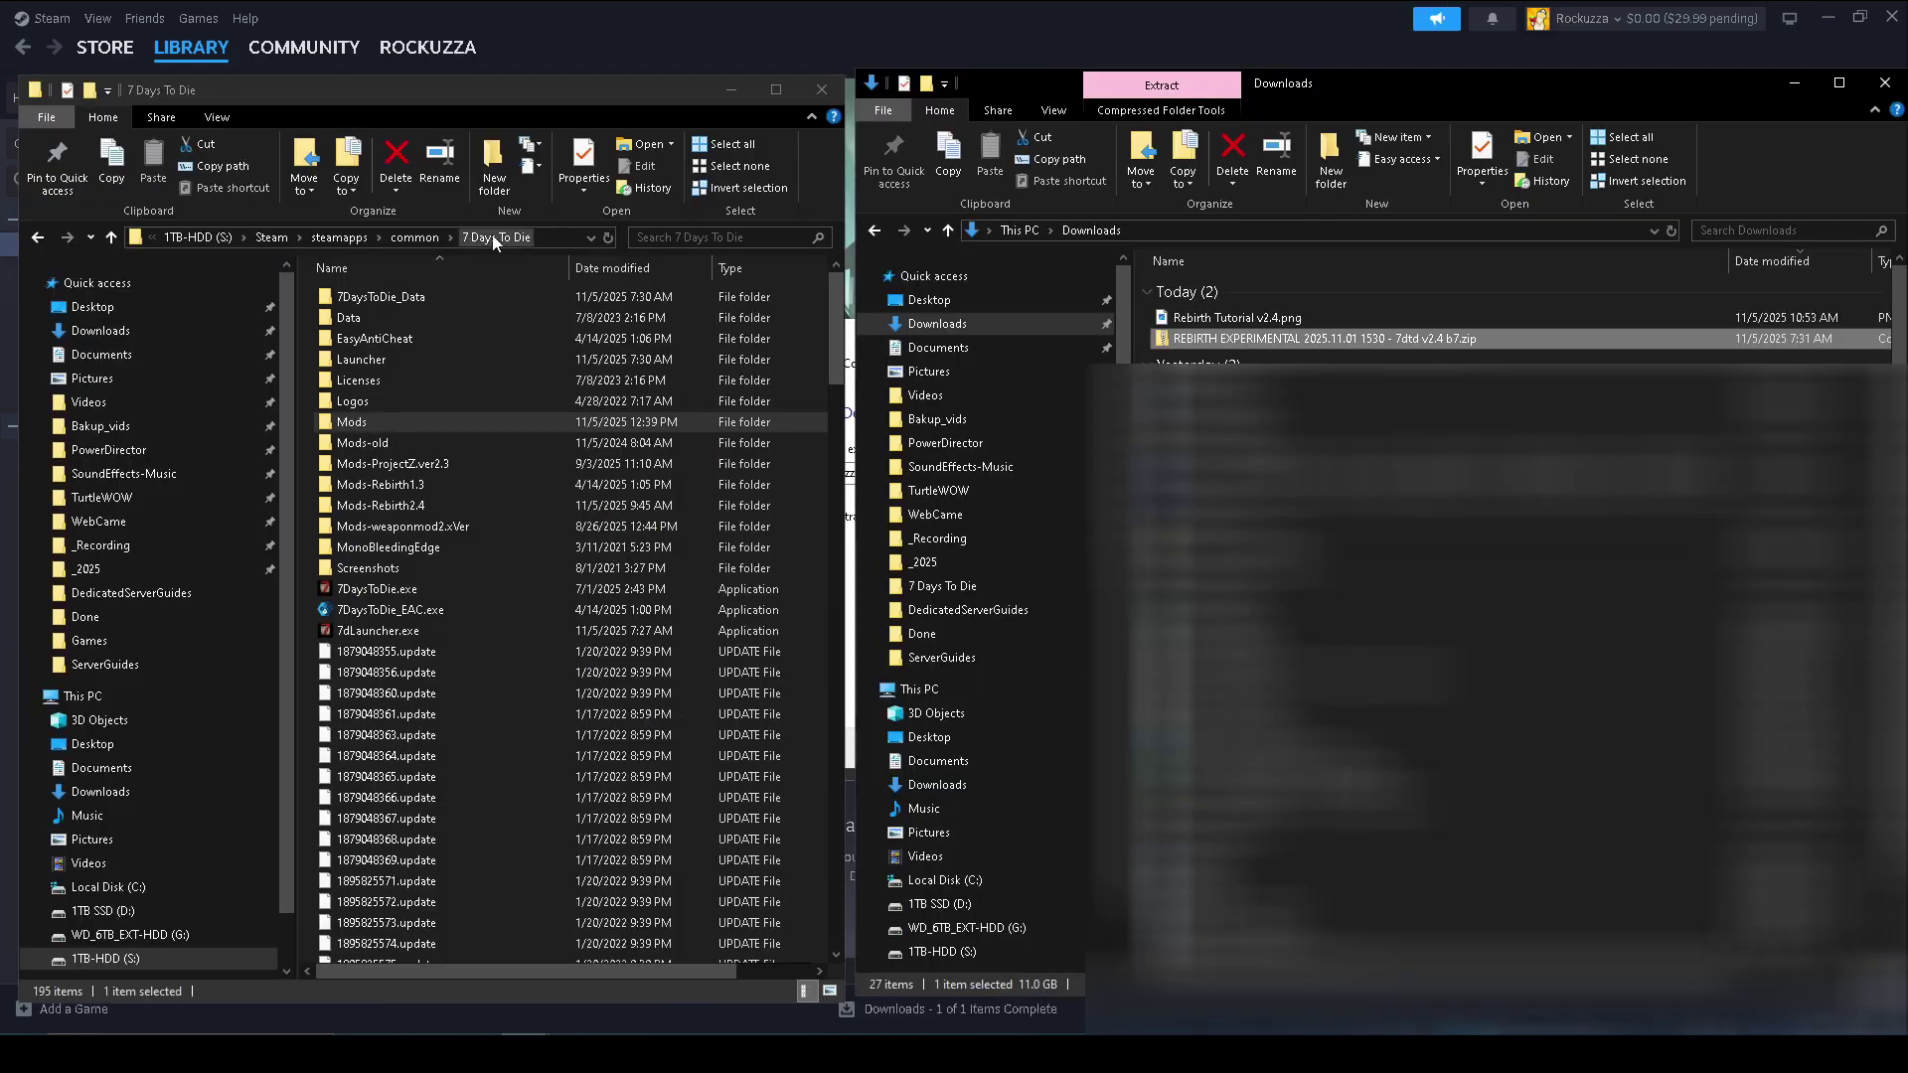
Set the 7 Days To Die Mods folder path as the extraction destination and extract
{"action": "double_click", "coordinate": [366, 424]}
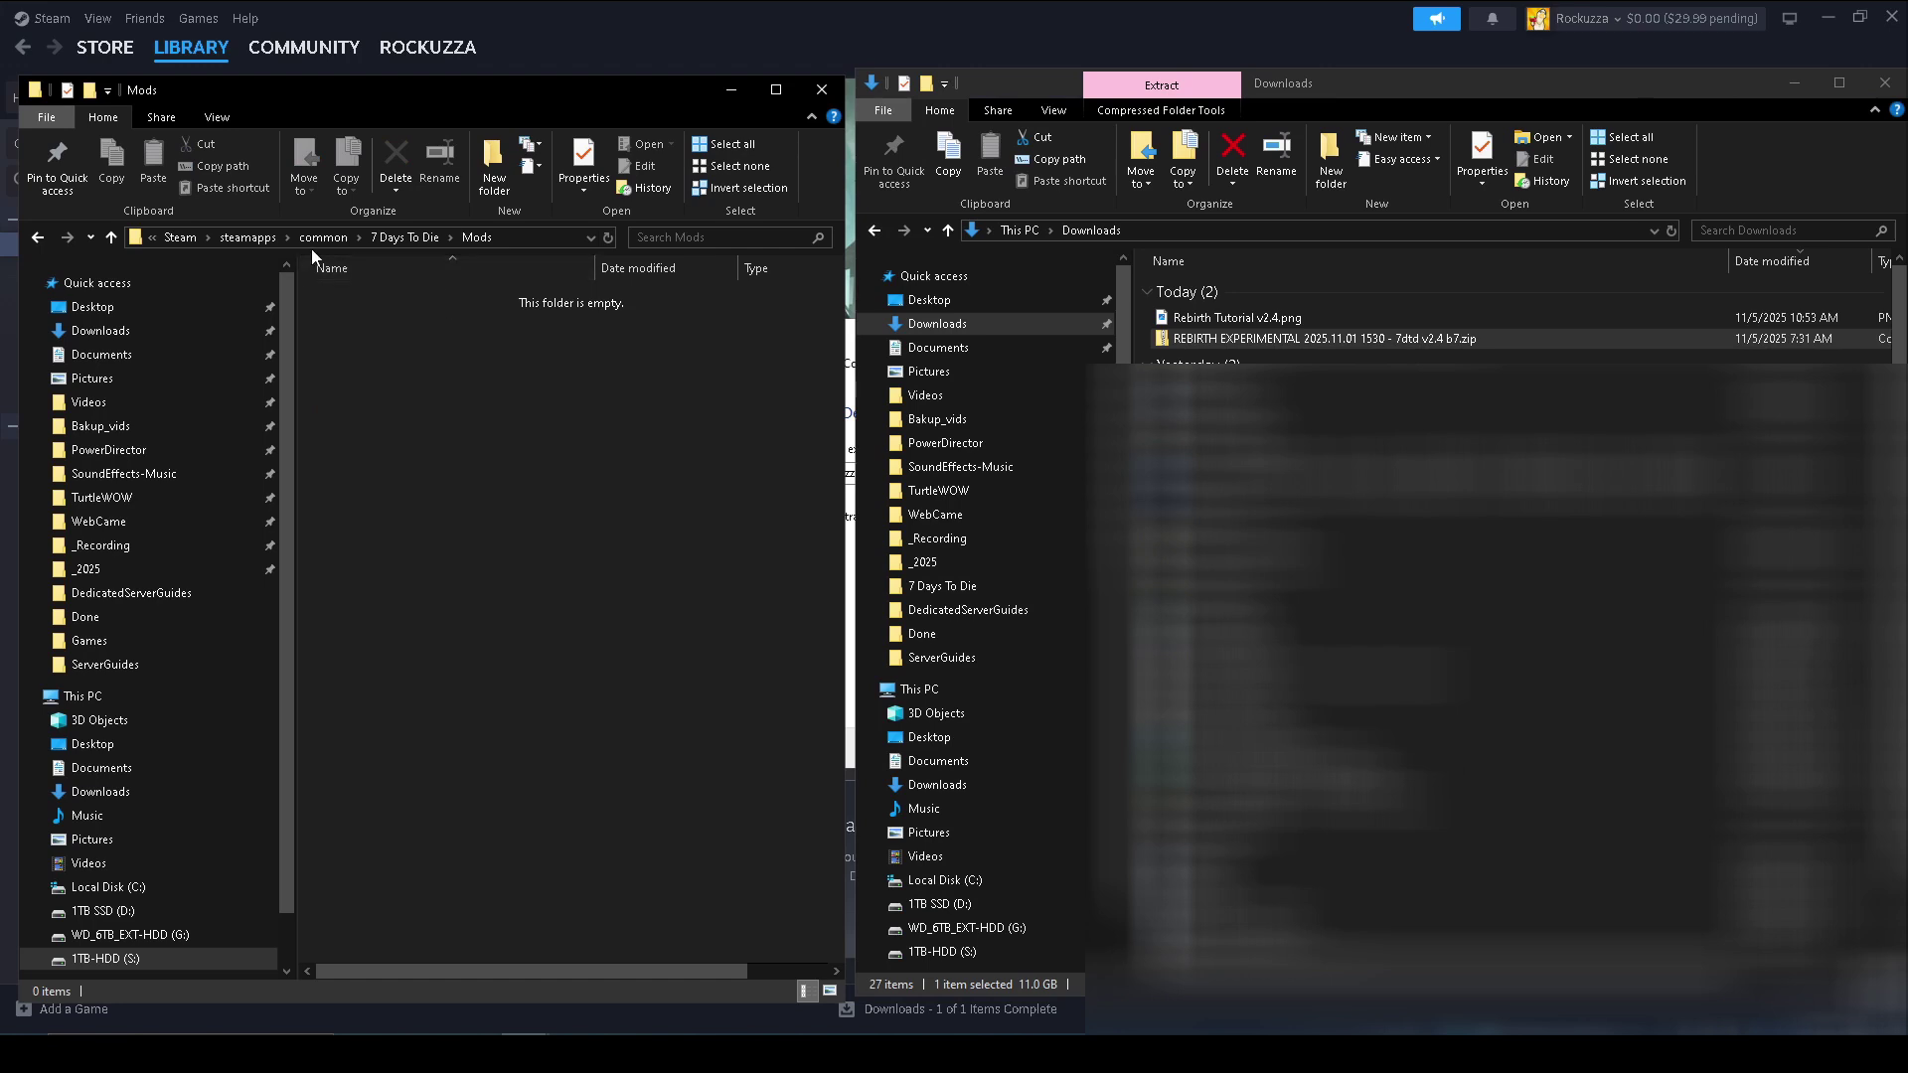
{"action": "left_click", "coordinate": [515, 239]}
{"action": "key", "text": "ctrl+c"}
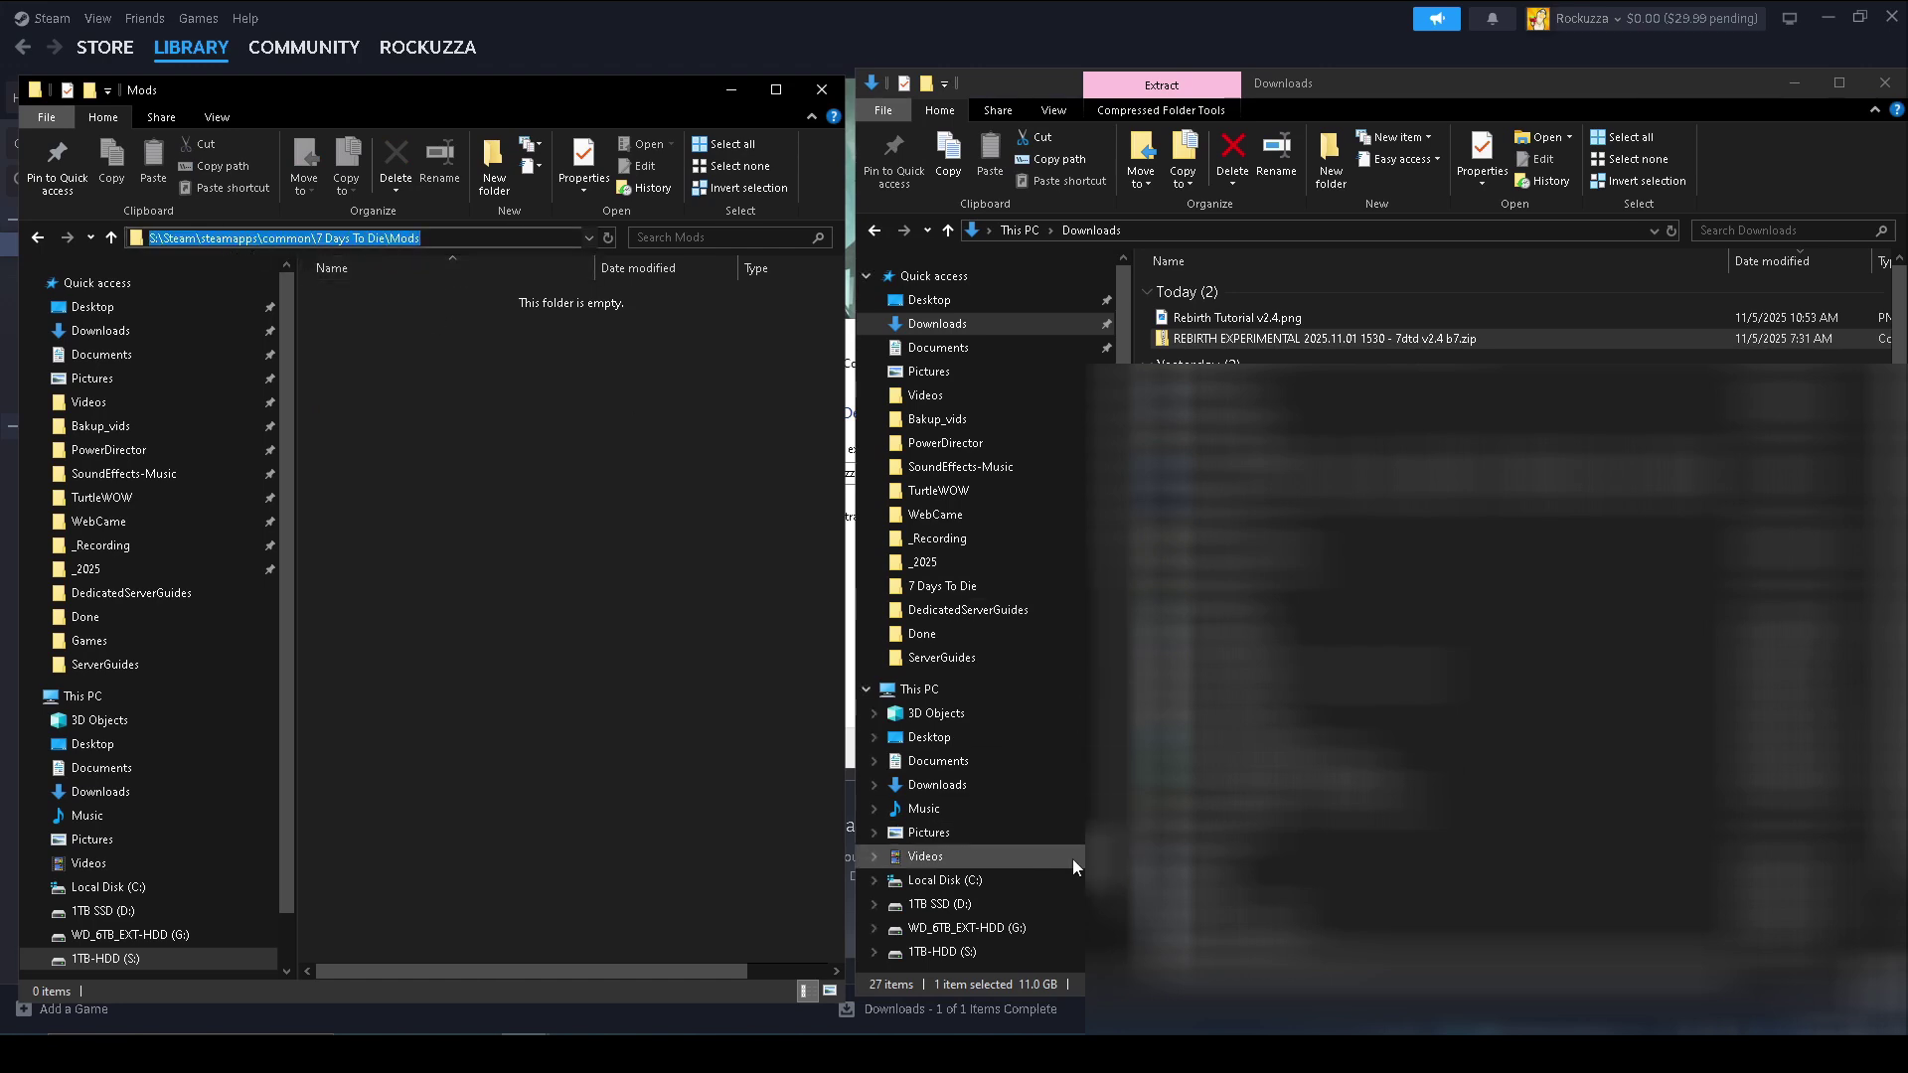
{"action": "mouse_move", "coordinate": [526, 1053]}
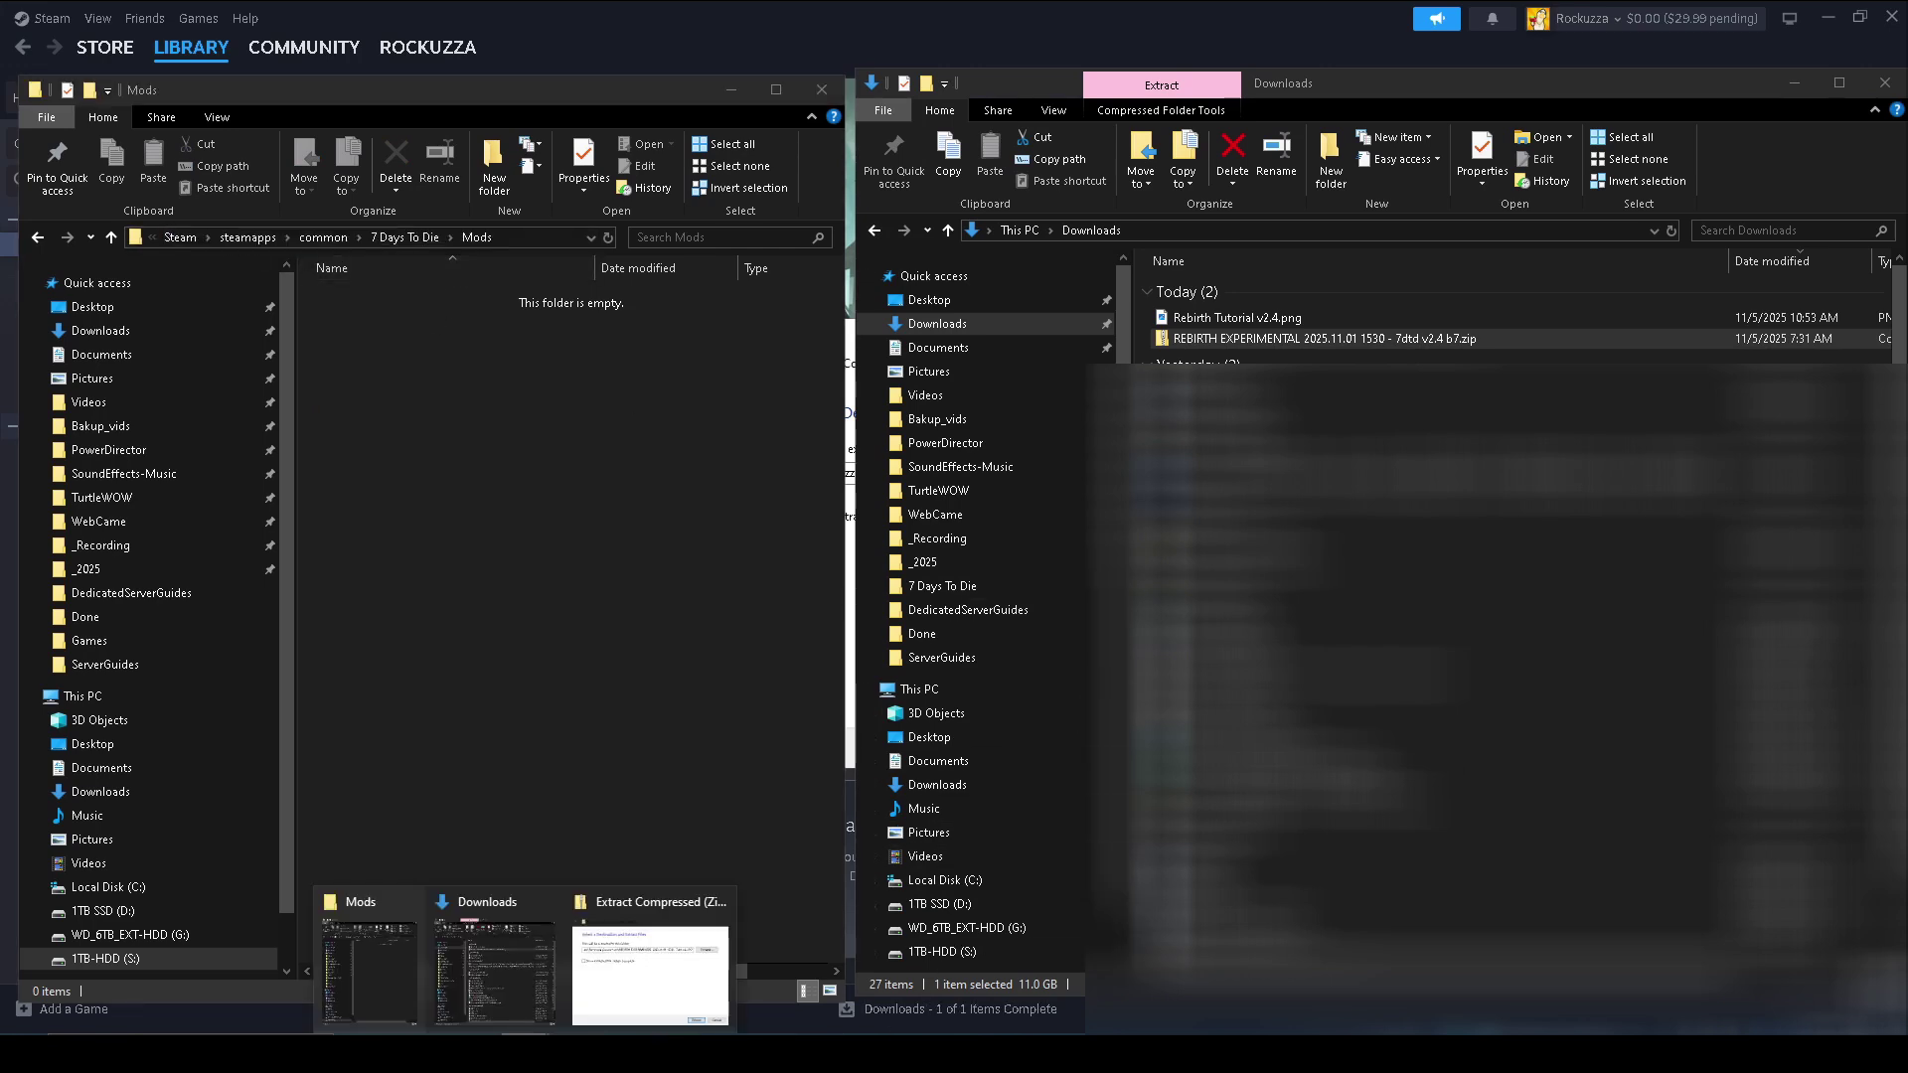
{"action": "left_click", "coordinate": [611, 1012]}
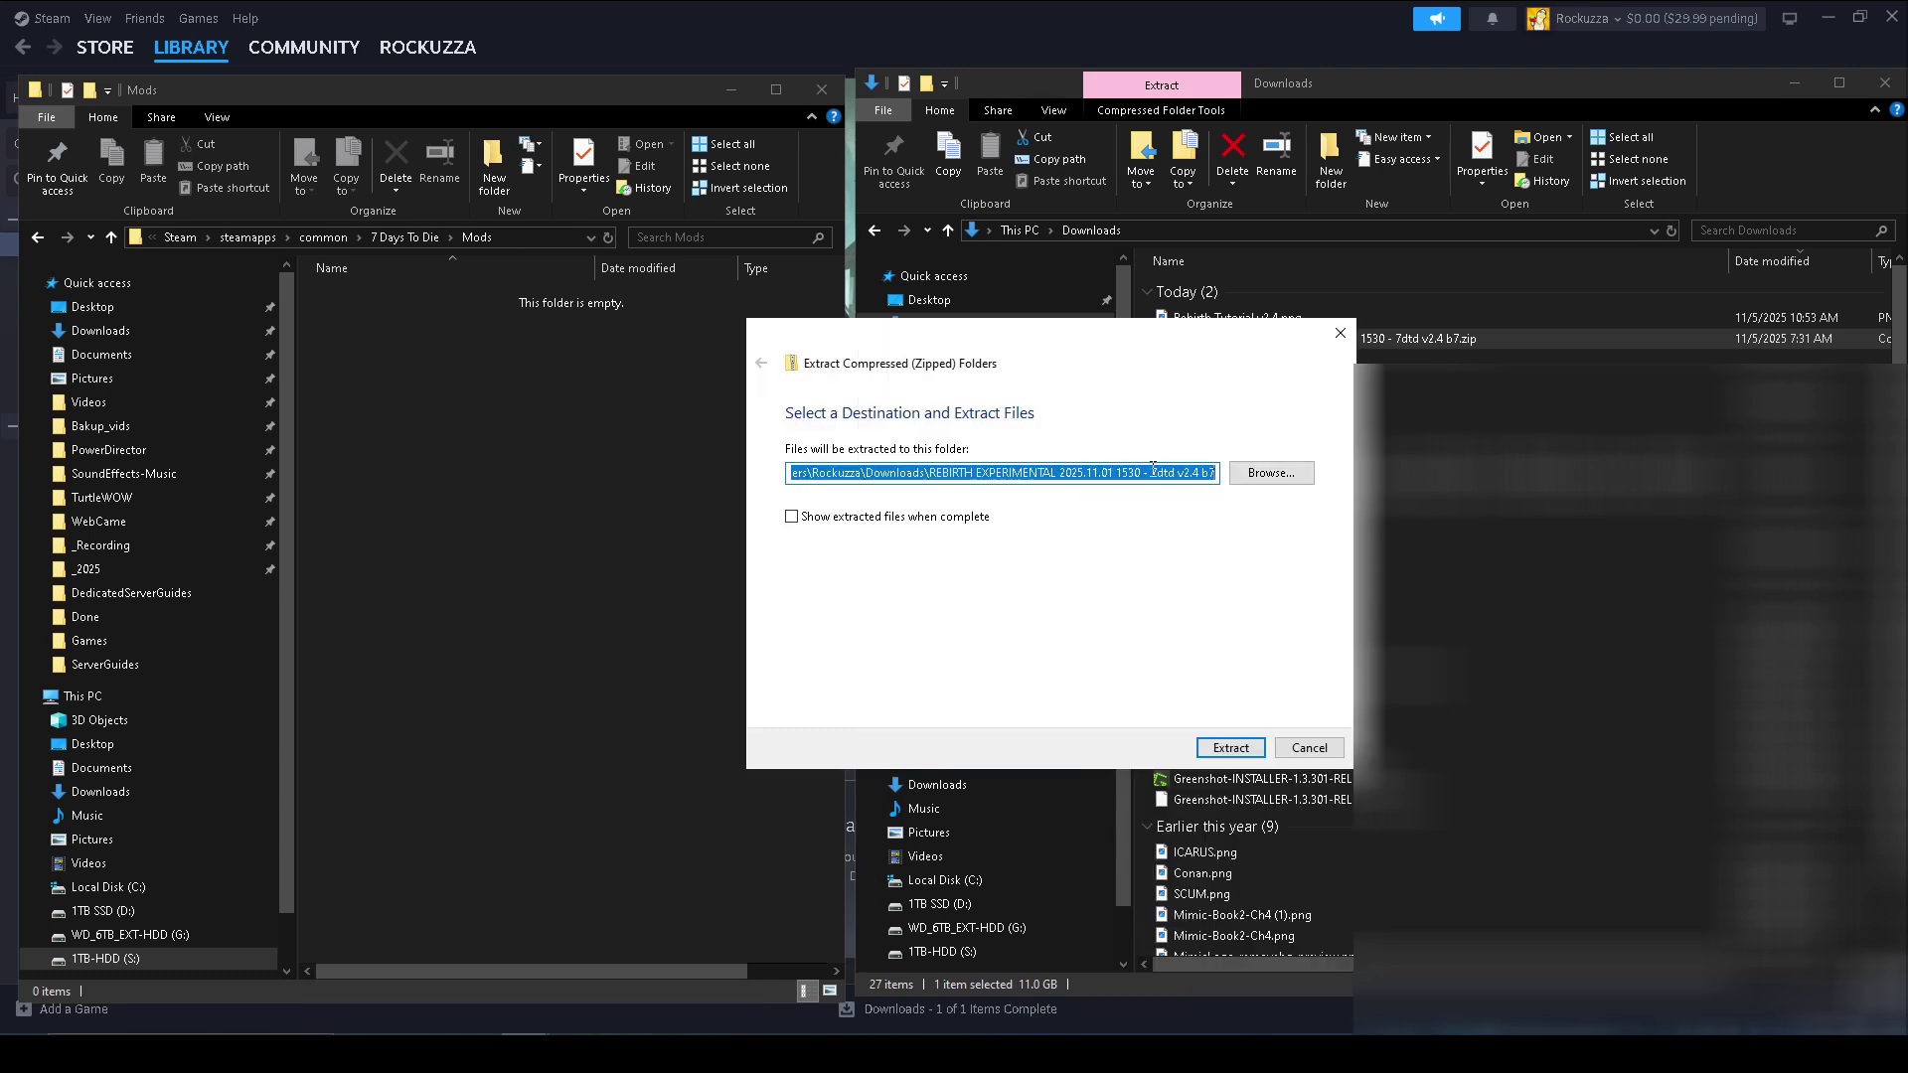
{"action": "key", "text": "ctrl+v"}
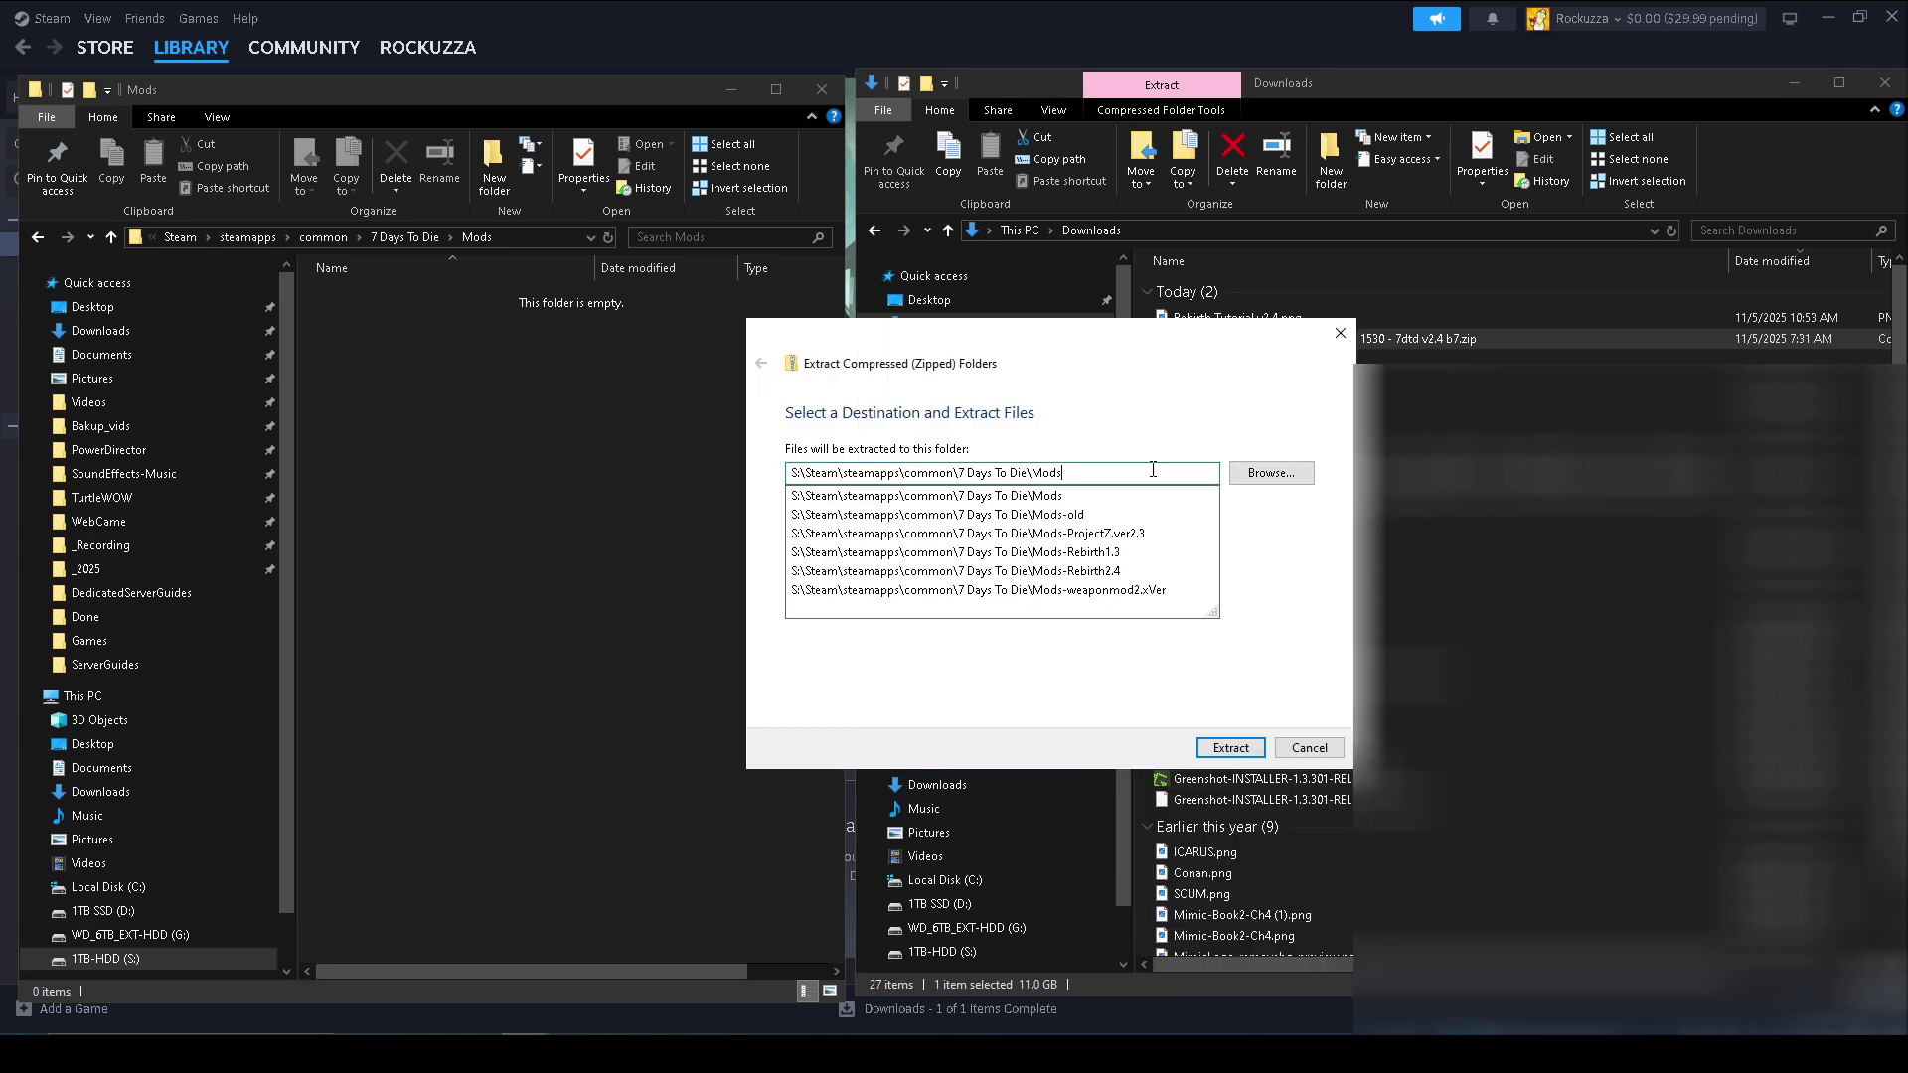
{"action": "left_click", "coordinate": [1232, 750]}
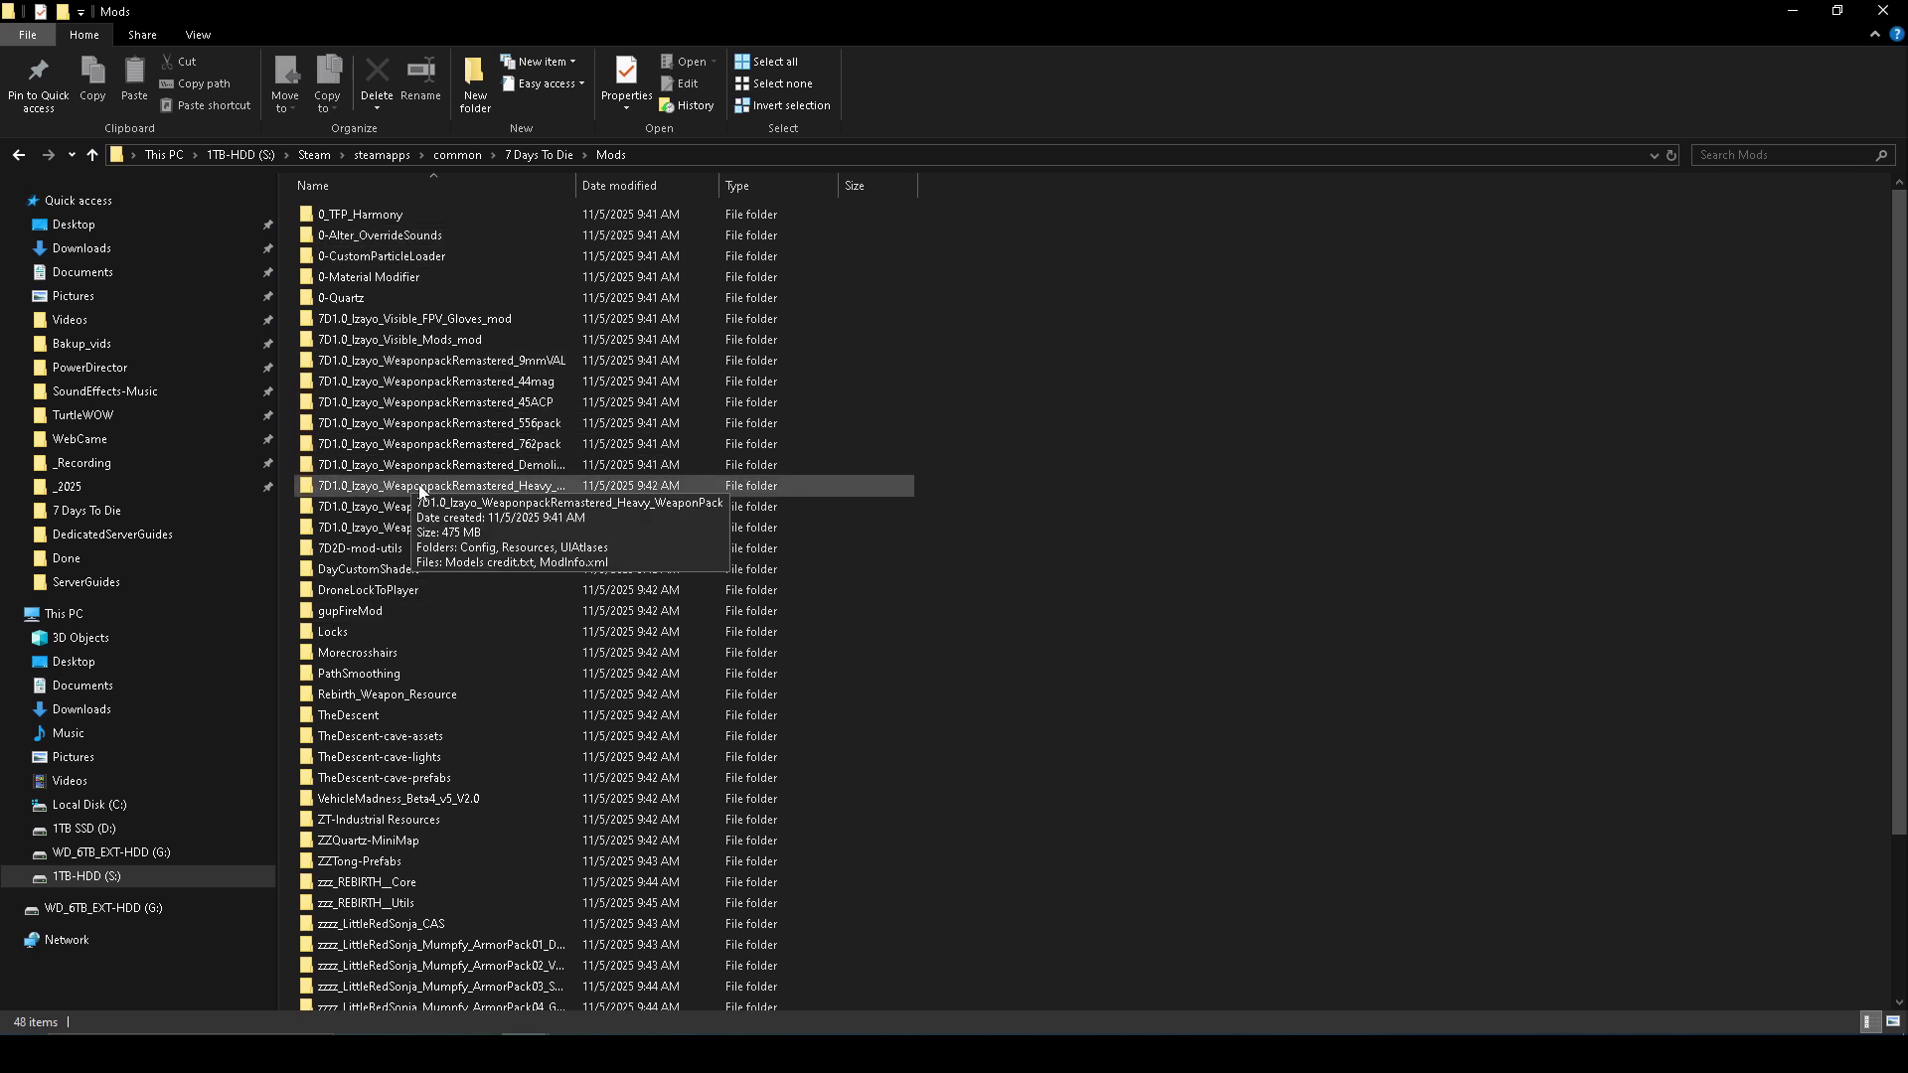
Scroll through the Mods folder to review the 48 extracted Rebirth mod folders
{"action": "scroll", "coordinate": [419, 491], "scroll_direction": "down", "scroll_amount": 3}
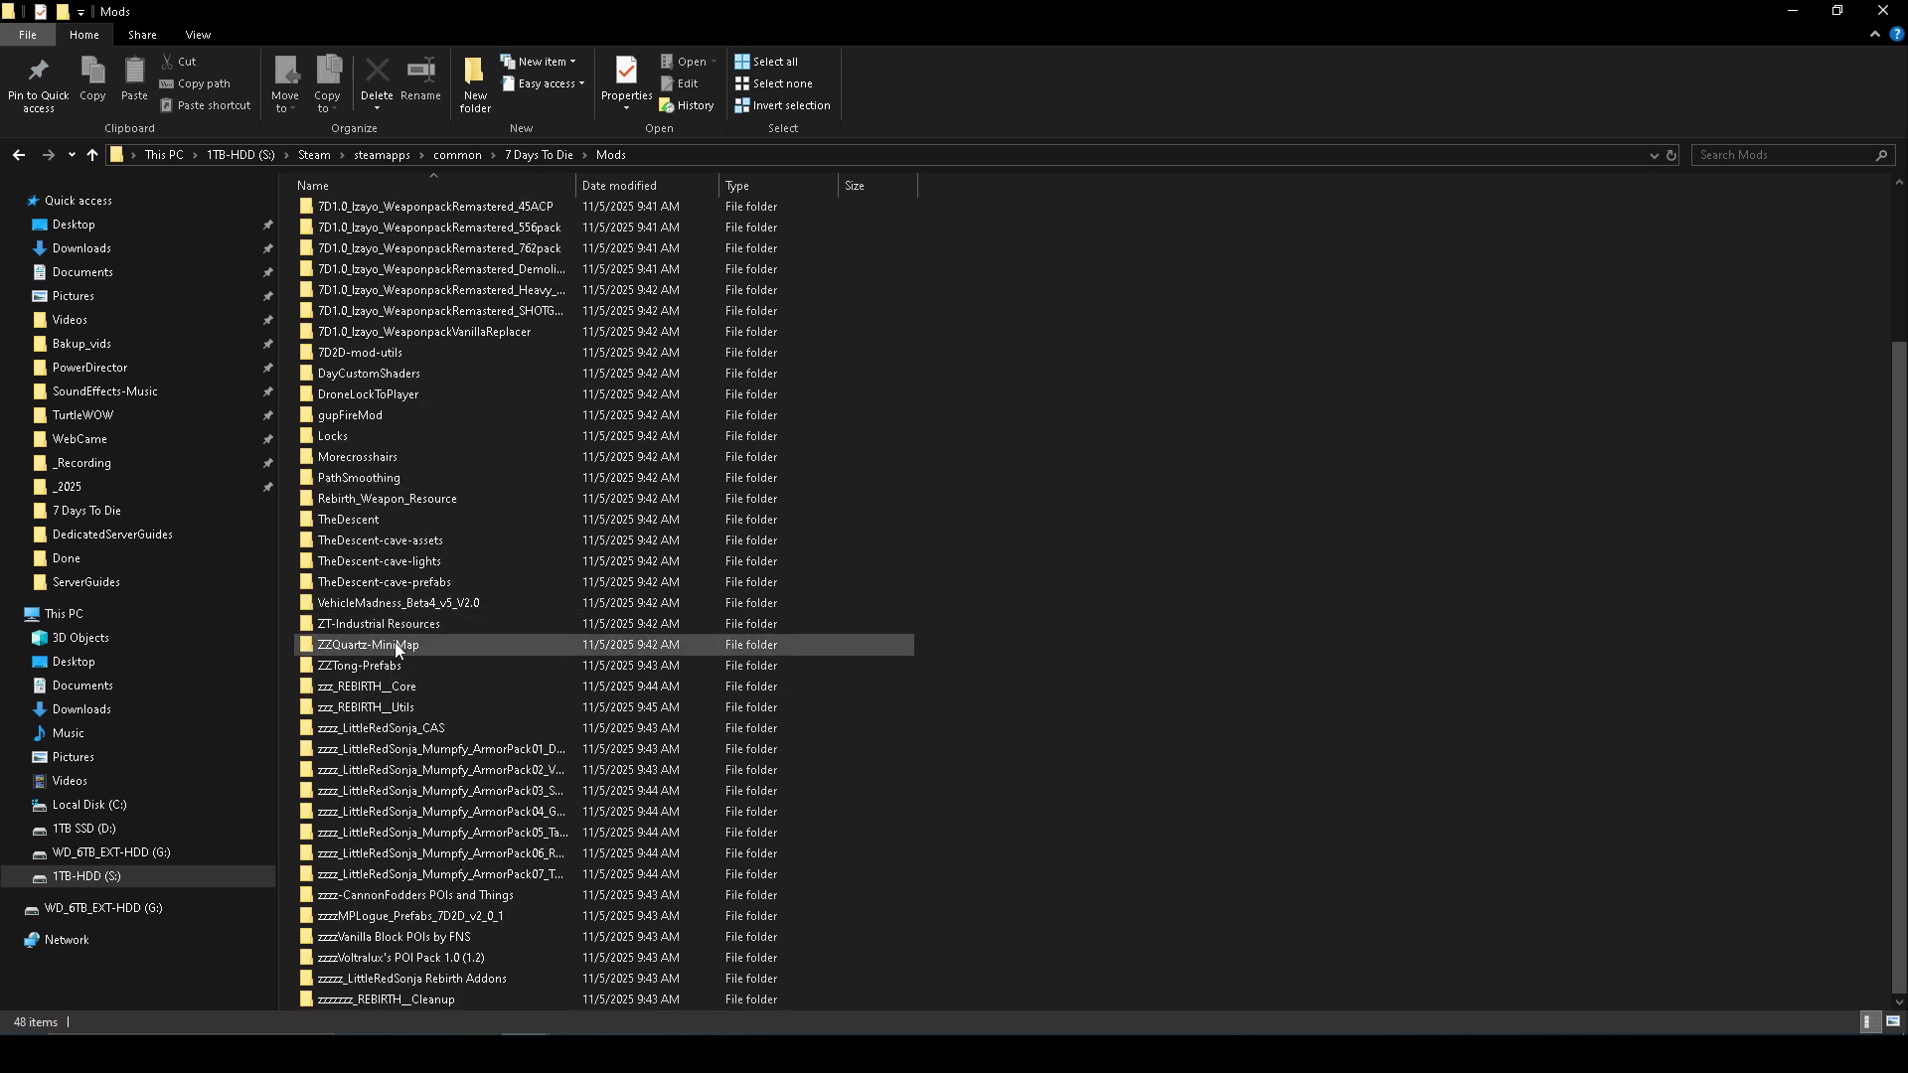
{"action": "scroll", "coordinate": [408, 959], "scroll_direction": "up", "scroll_amount": 3}
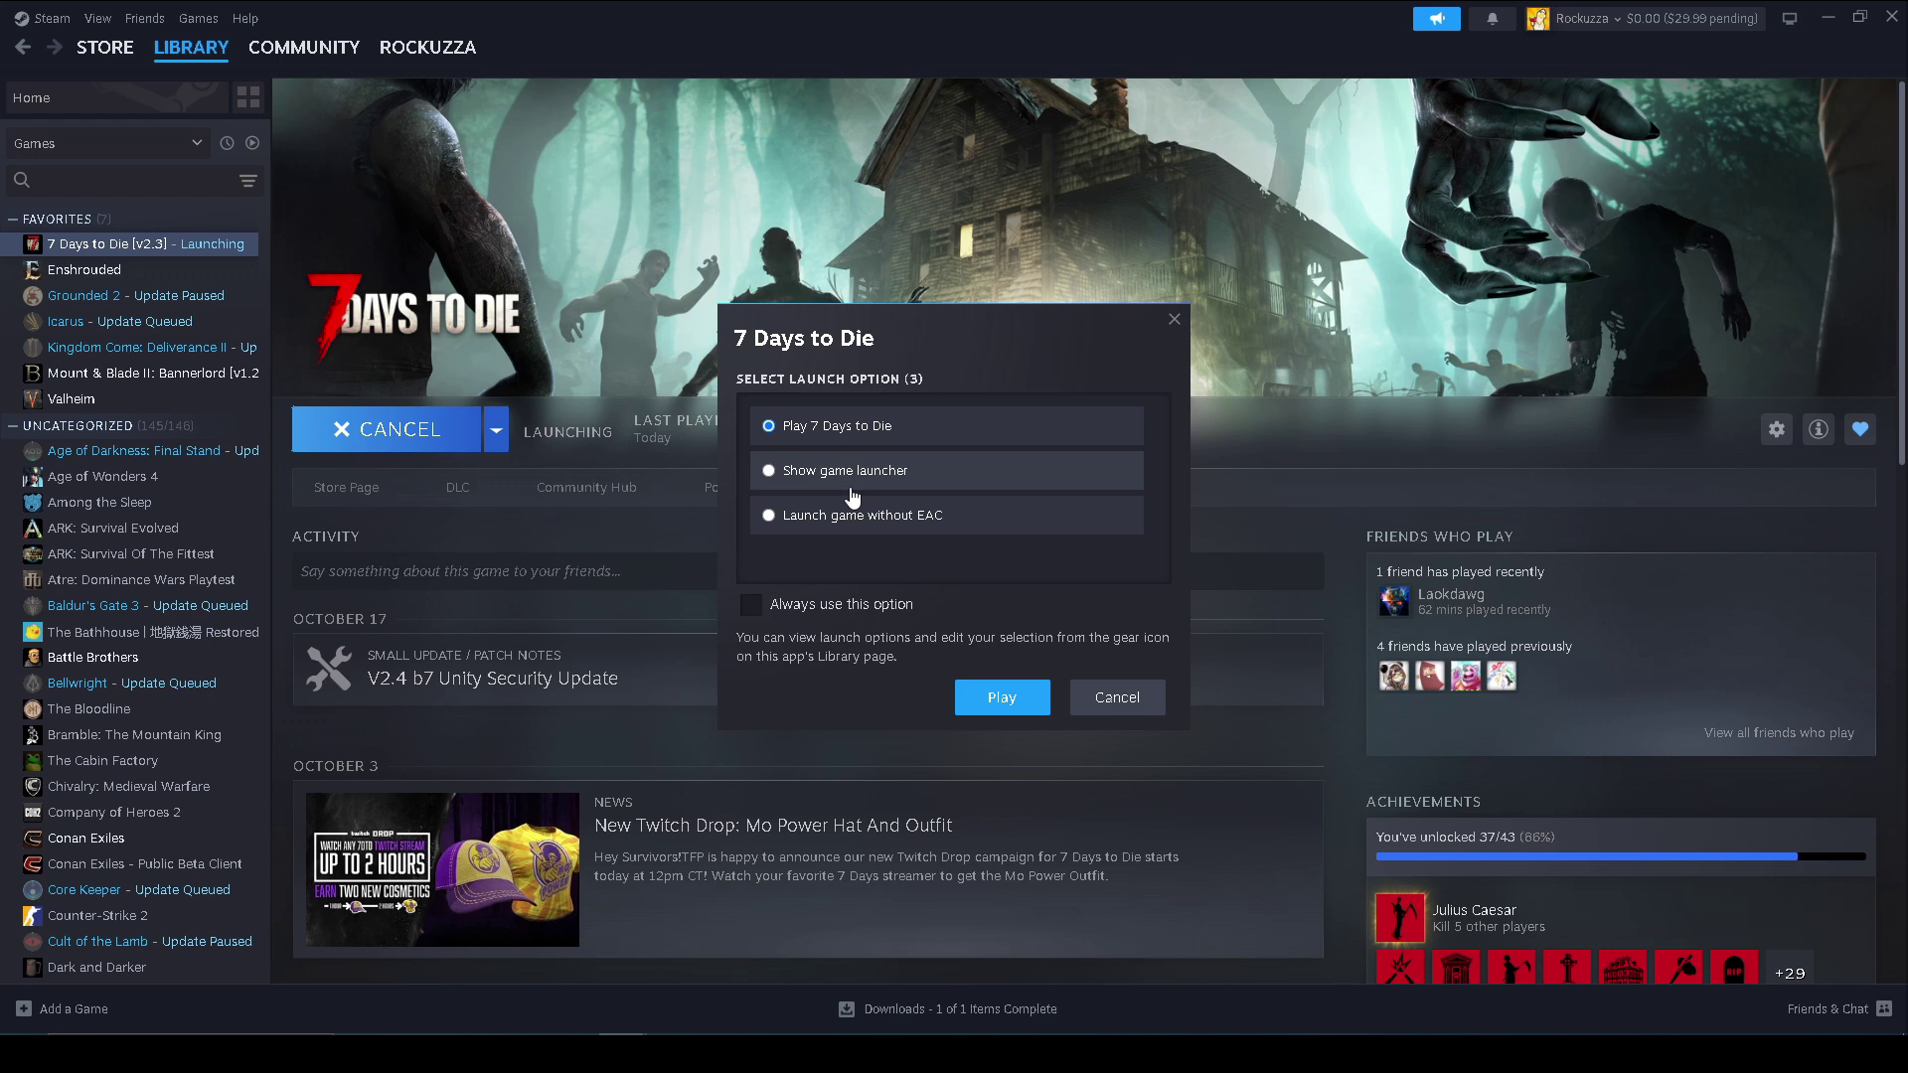
Launch 7 Days to Die with the 'Launch game without EAC' option
{"action": "left_click", "coordinate": [880, 518]}
{"action": "left_click", "coordinate": [1000, 698]}
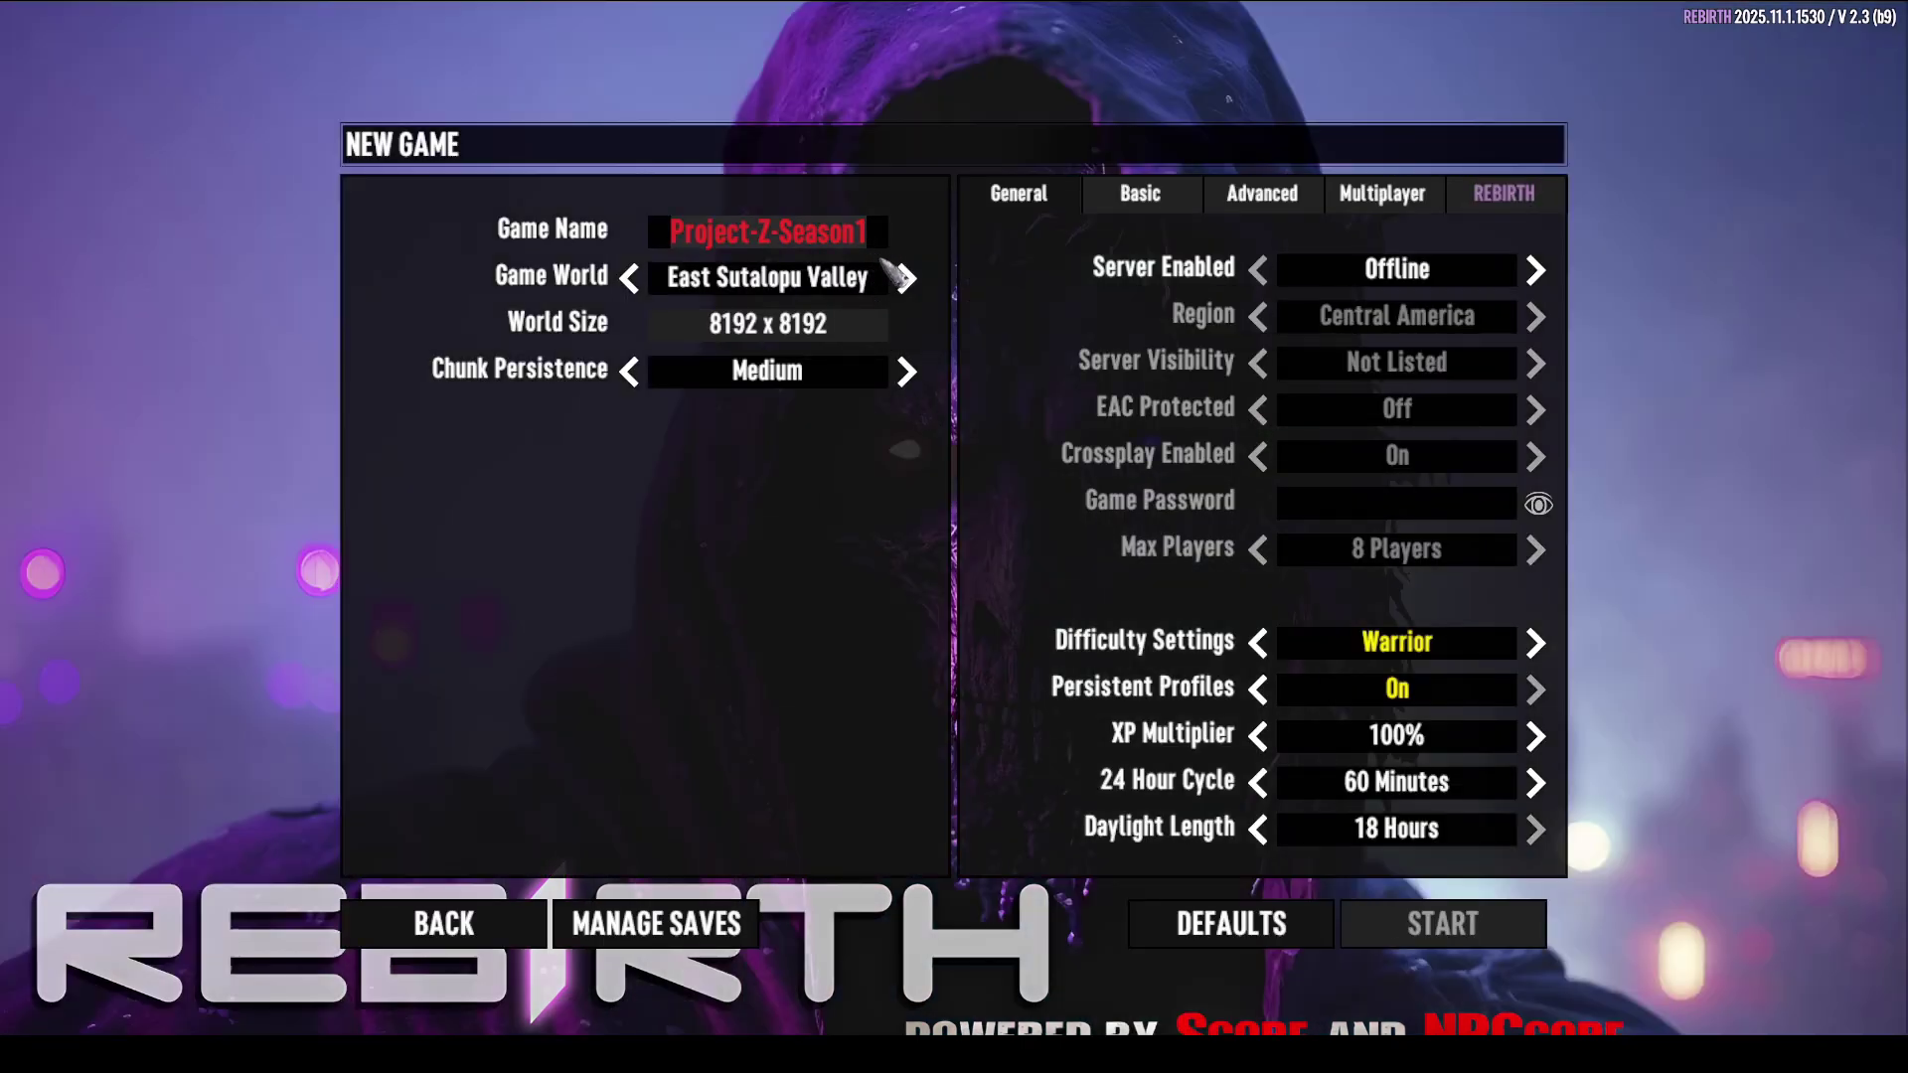
Name the new East Sutalopu Valley game Rebirth2.4 and start it, spawning into the world
{"action": "type", "text": "Rebirth"}
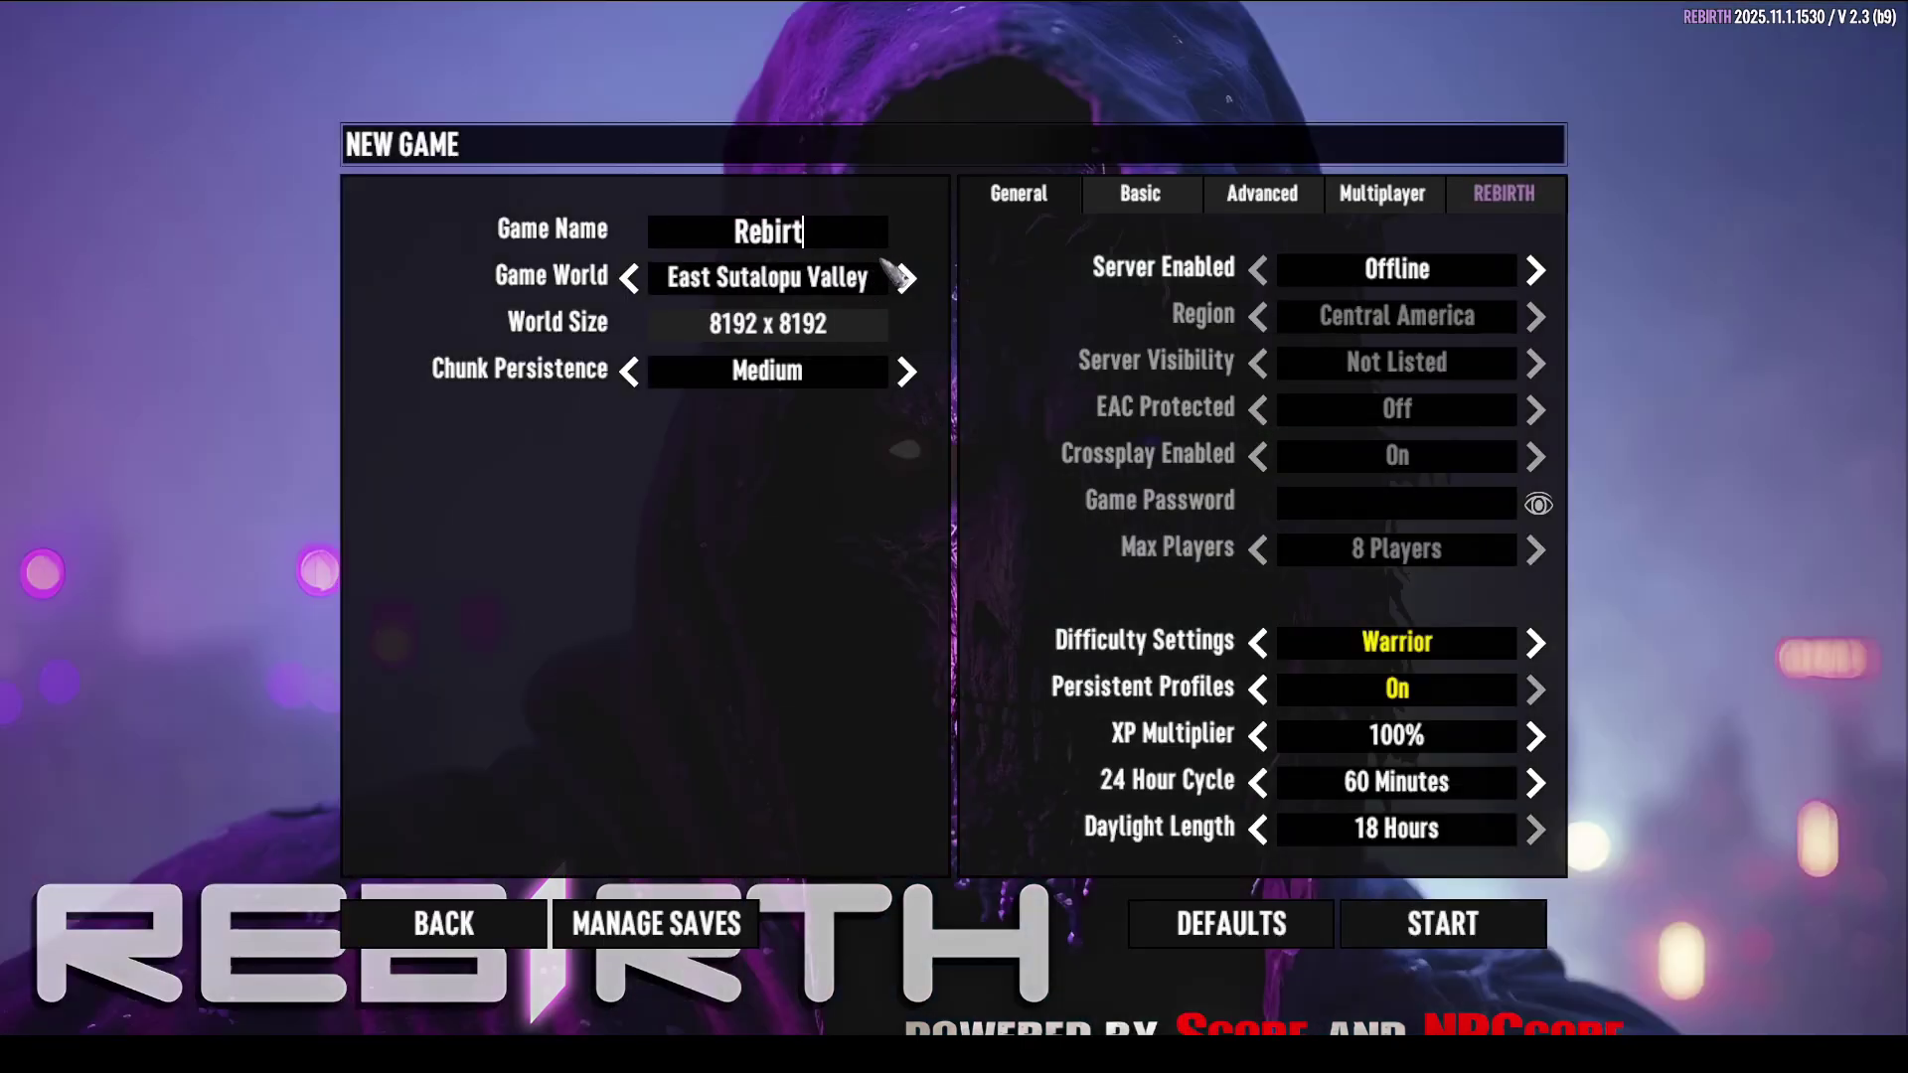
{"action": "type", "text": "2.4"}
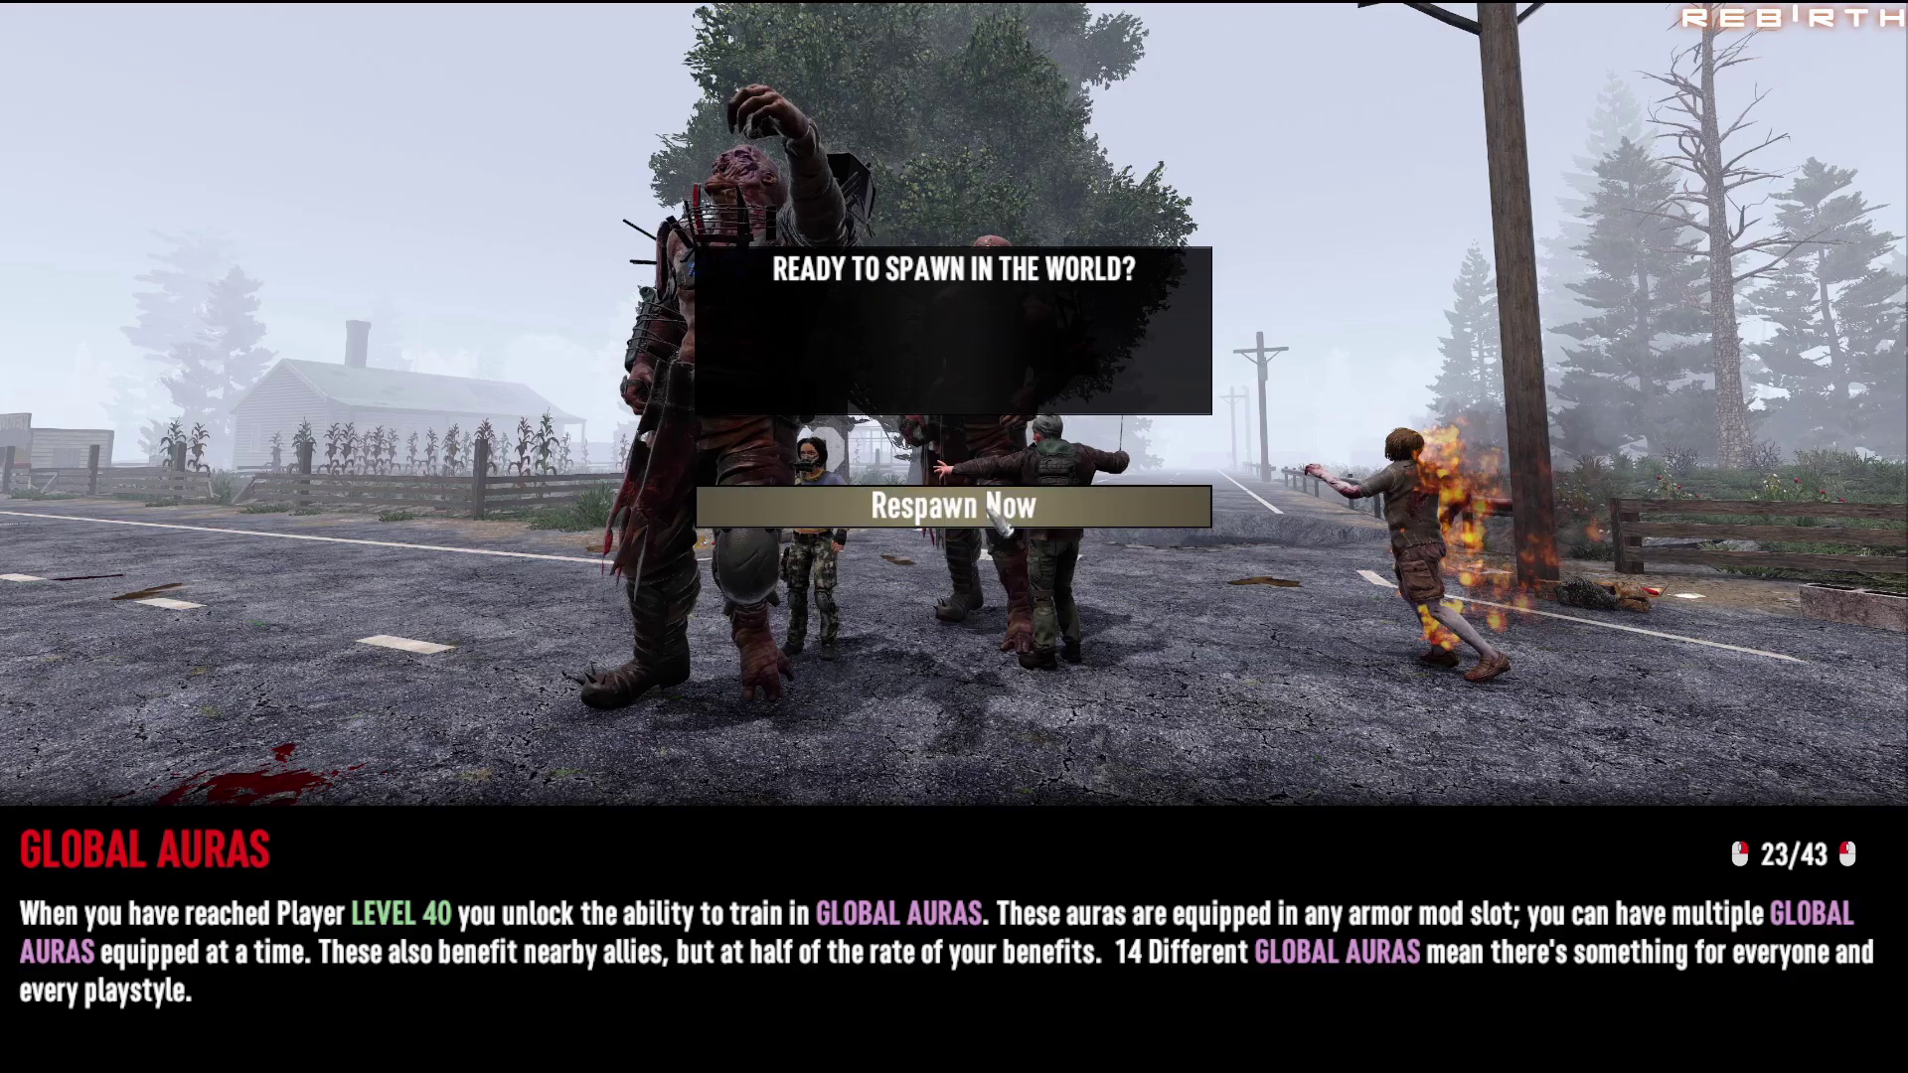
{"action": "left_click", "coordinate": [1003, 512]}
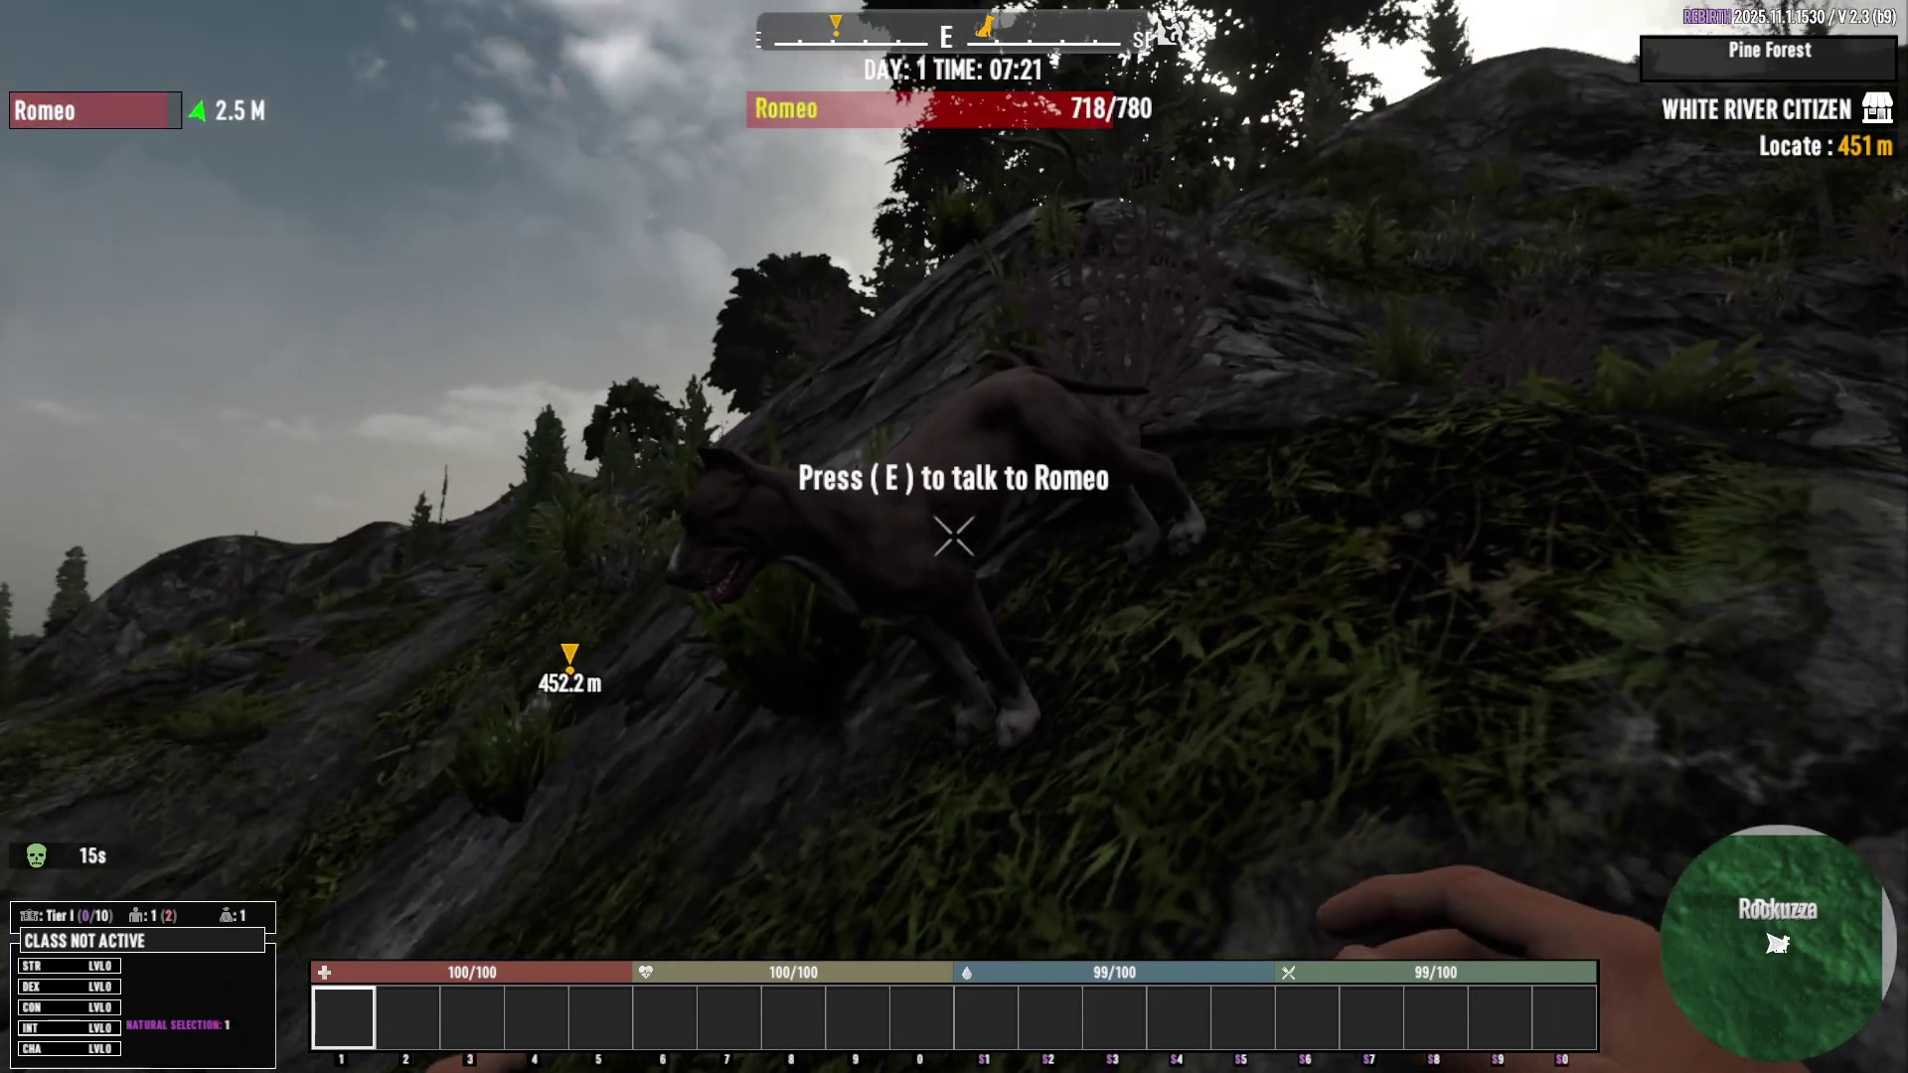
Talk to the dog Romeo and tell it to come with you
{"action": "key", "text": "e"}
{"action": "left_click", "coordinate": [417, 743]}
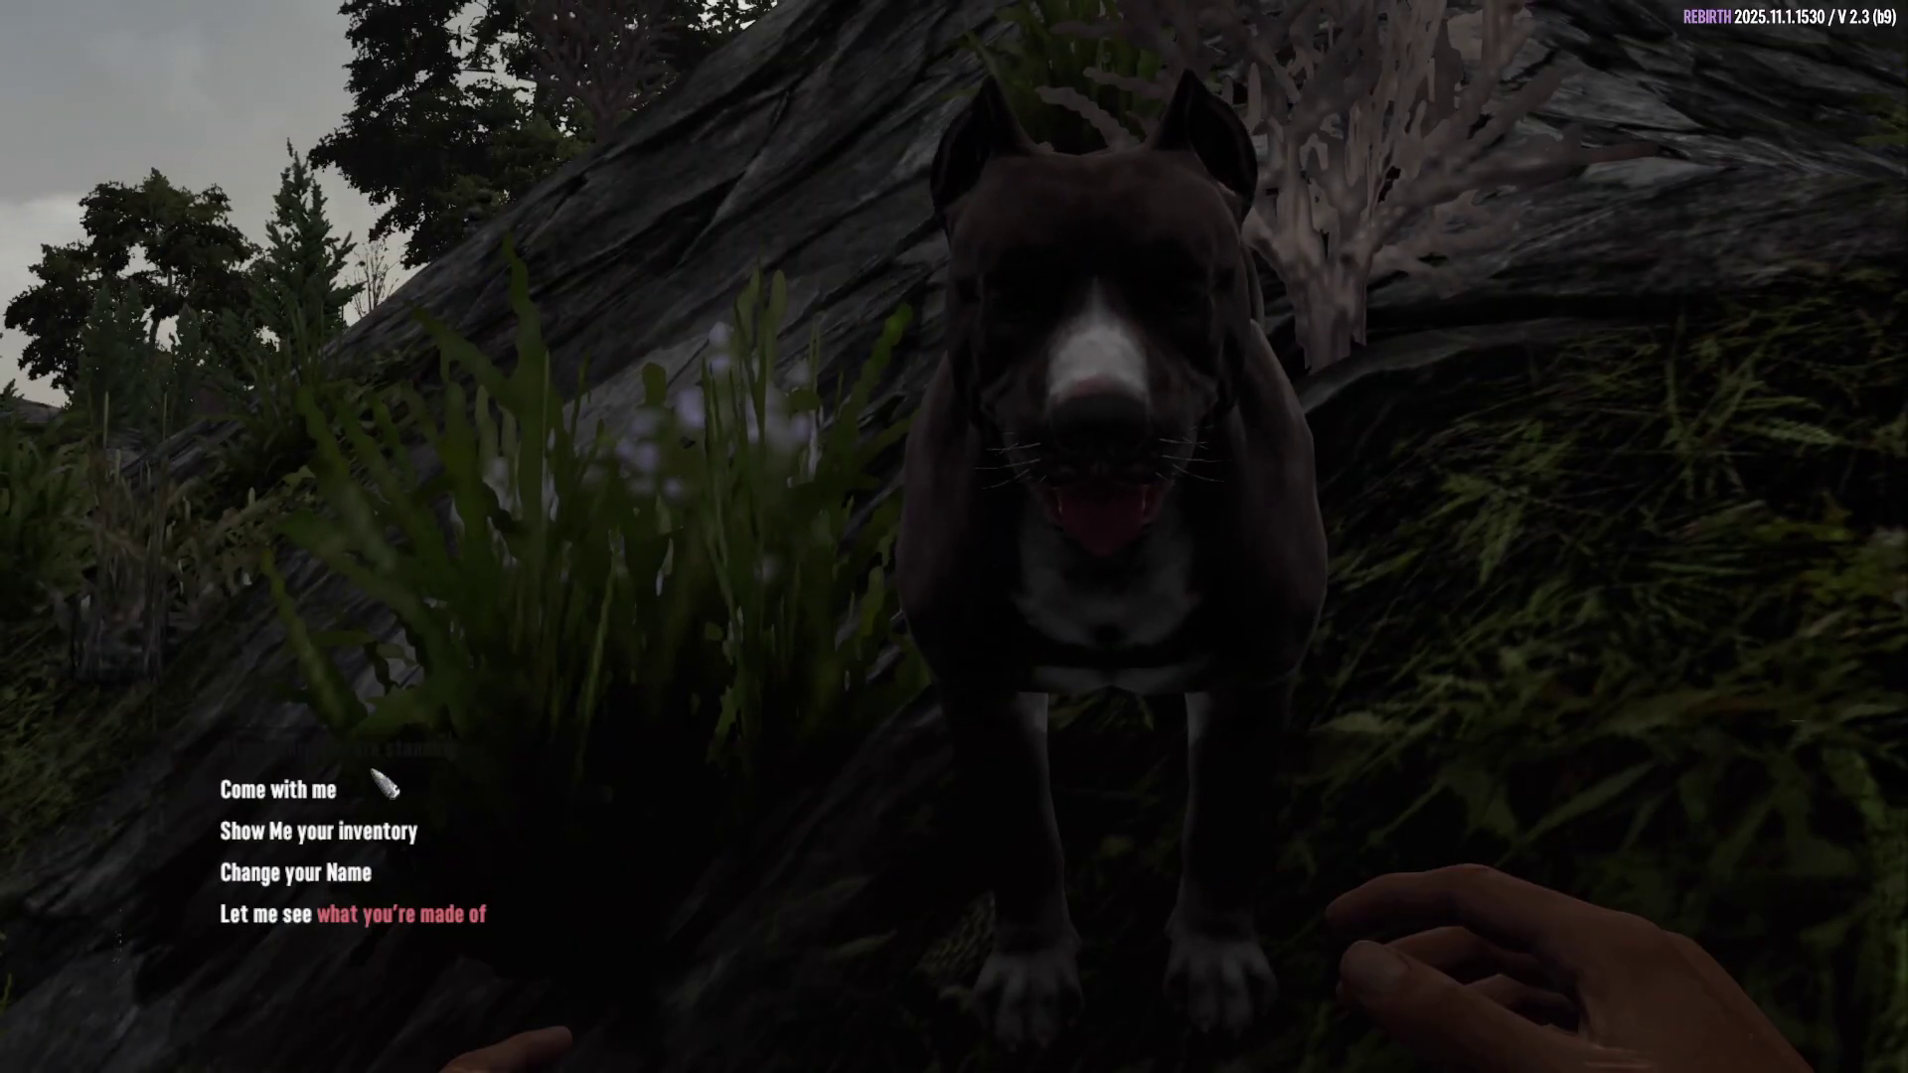
{"action": "left_click", "coordinate": [391, 782]}
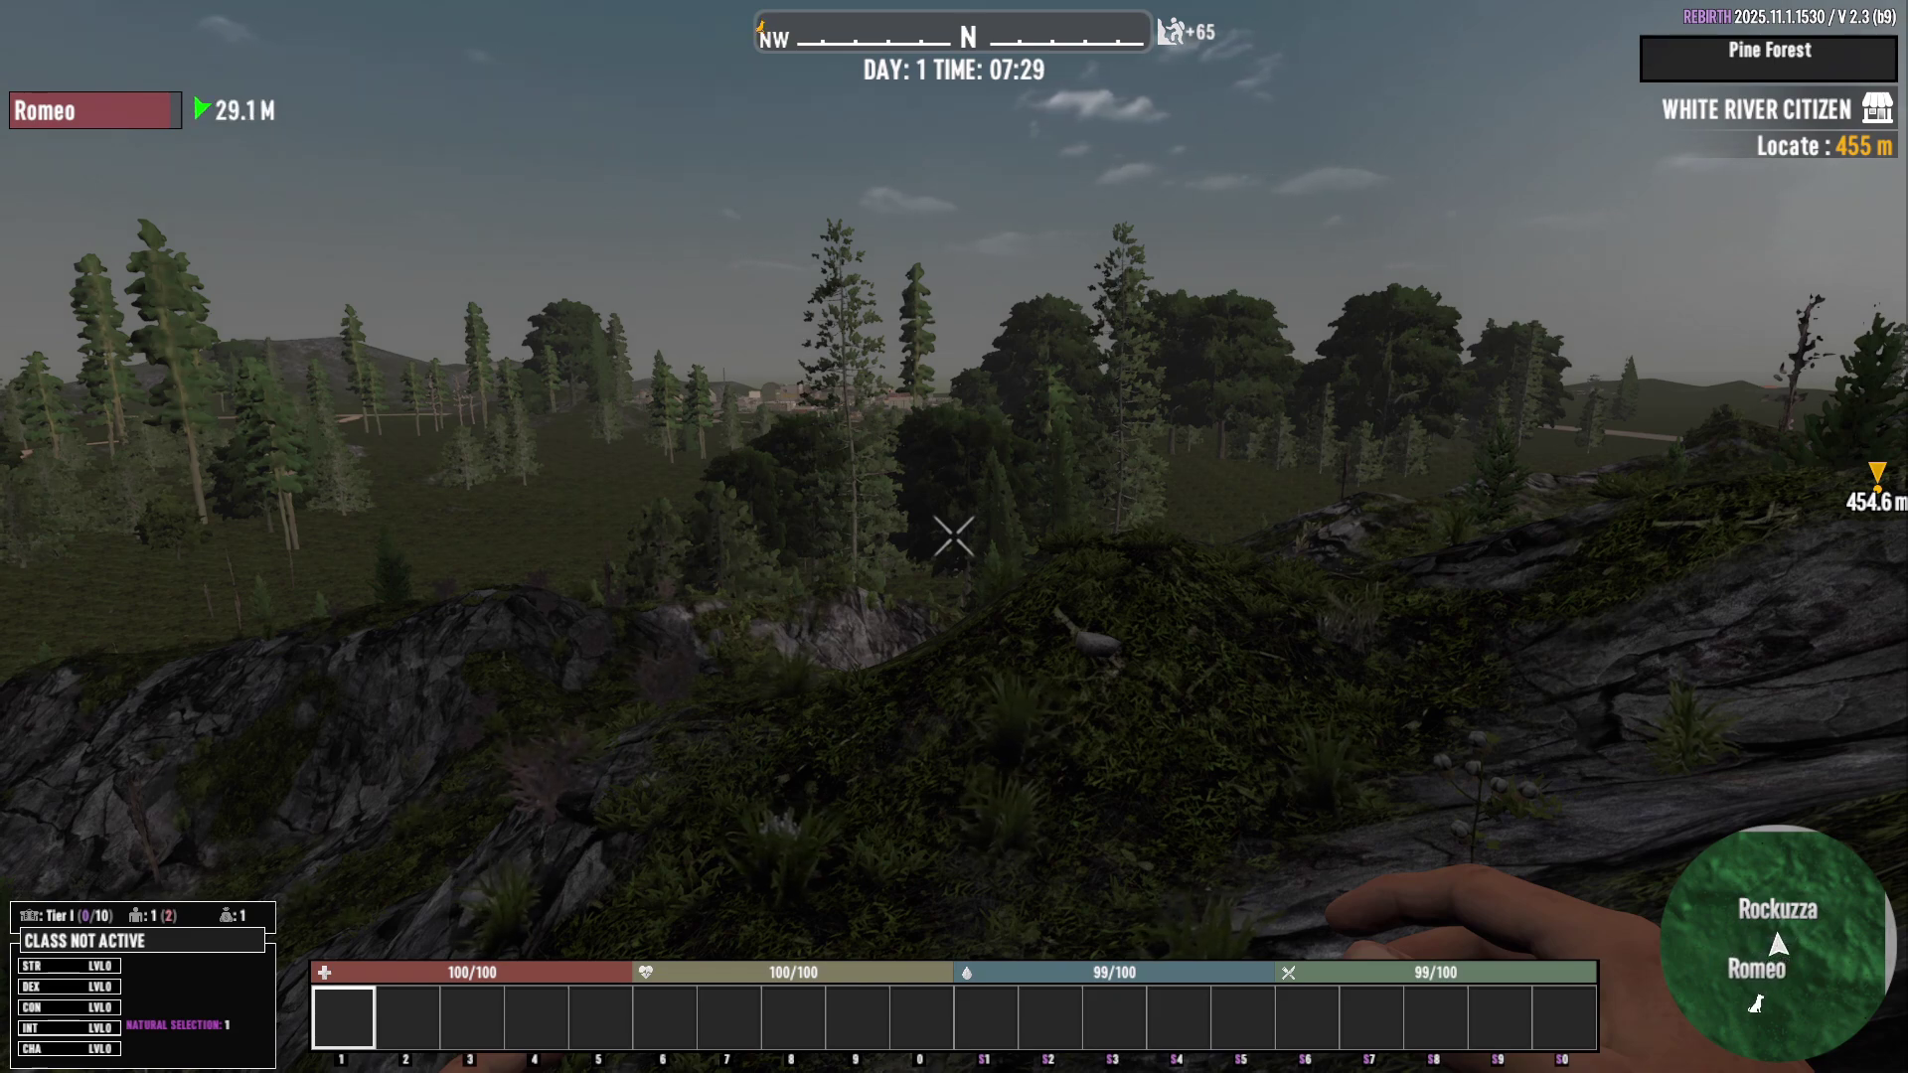
Sprint up the hill, punch the zombies three times, then walk away to recover stamina
{"action": "mouse_move", "coordinate": [953, 536]}
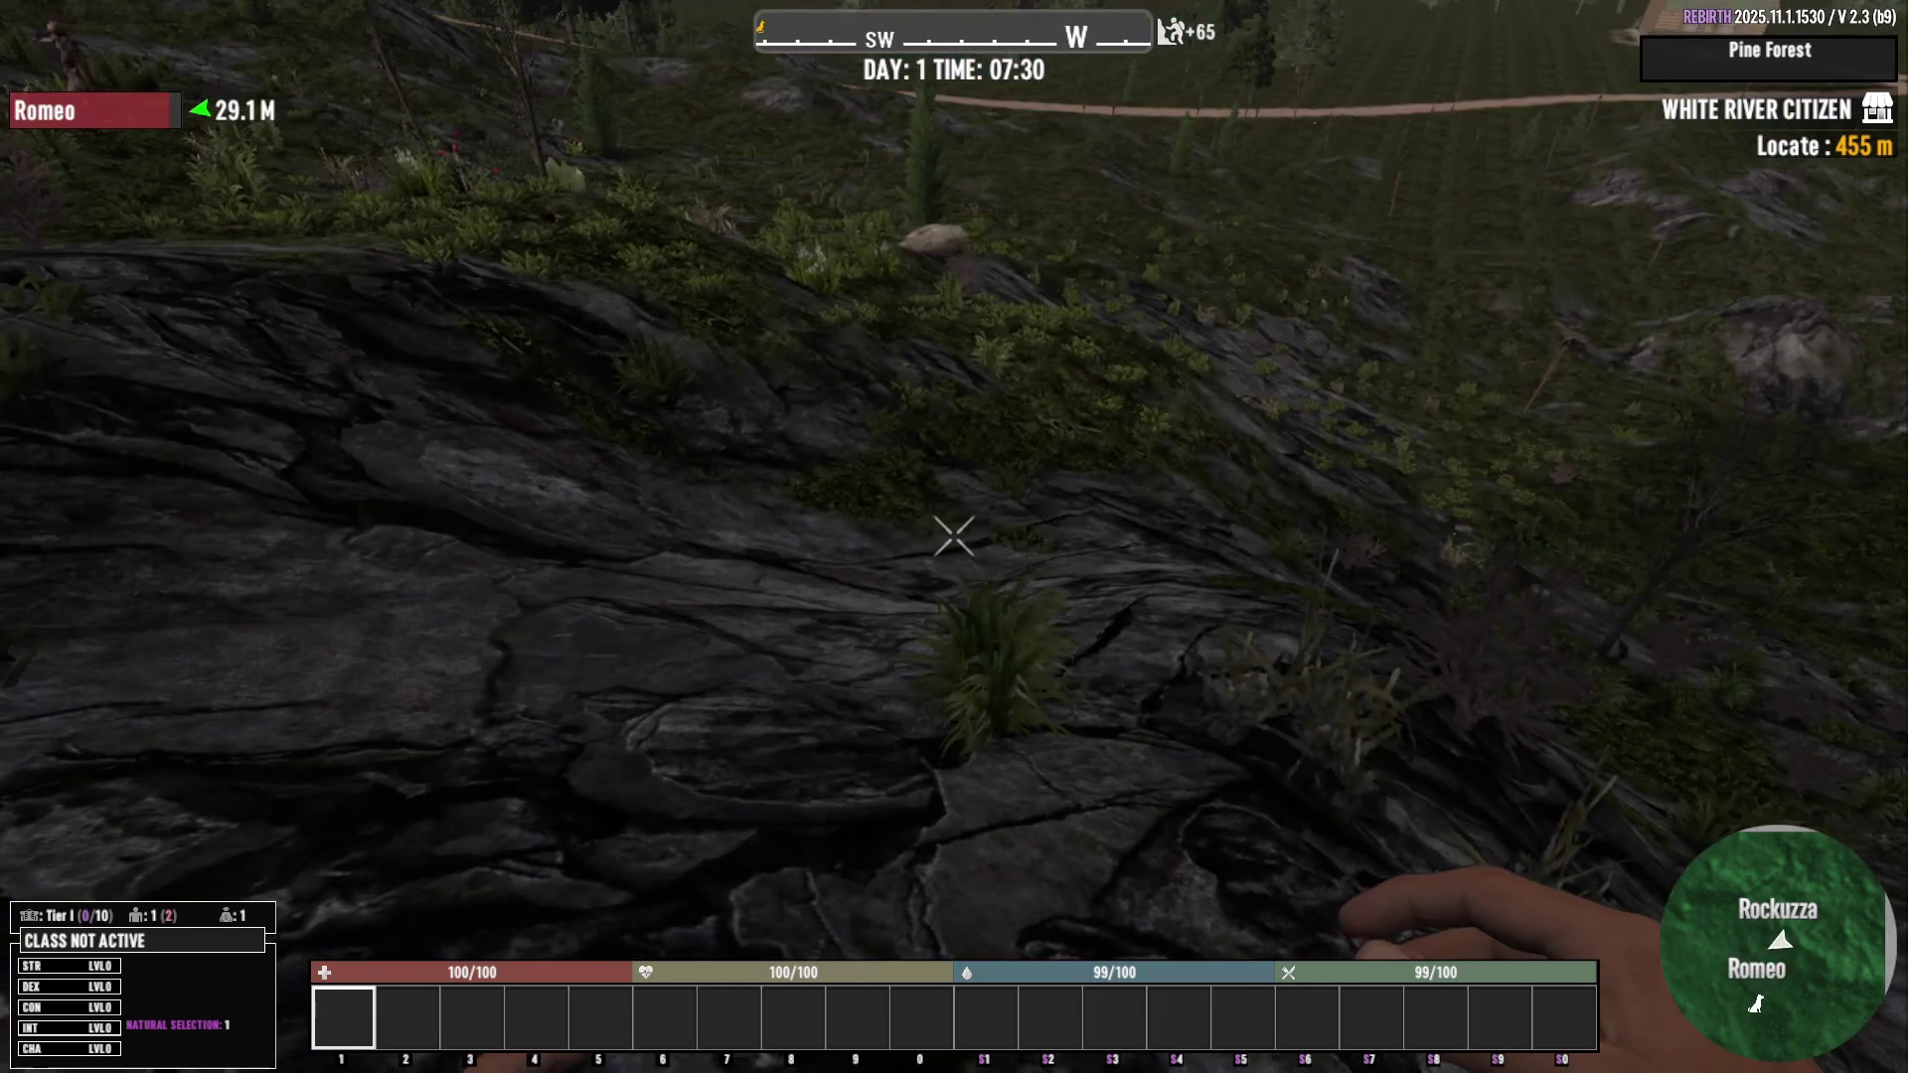
{"action": "key", "text": "shift+w"}
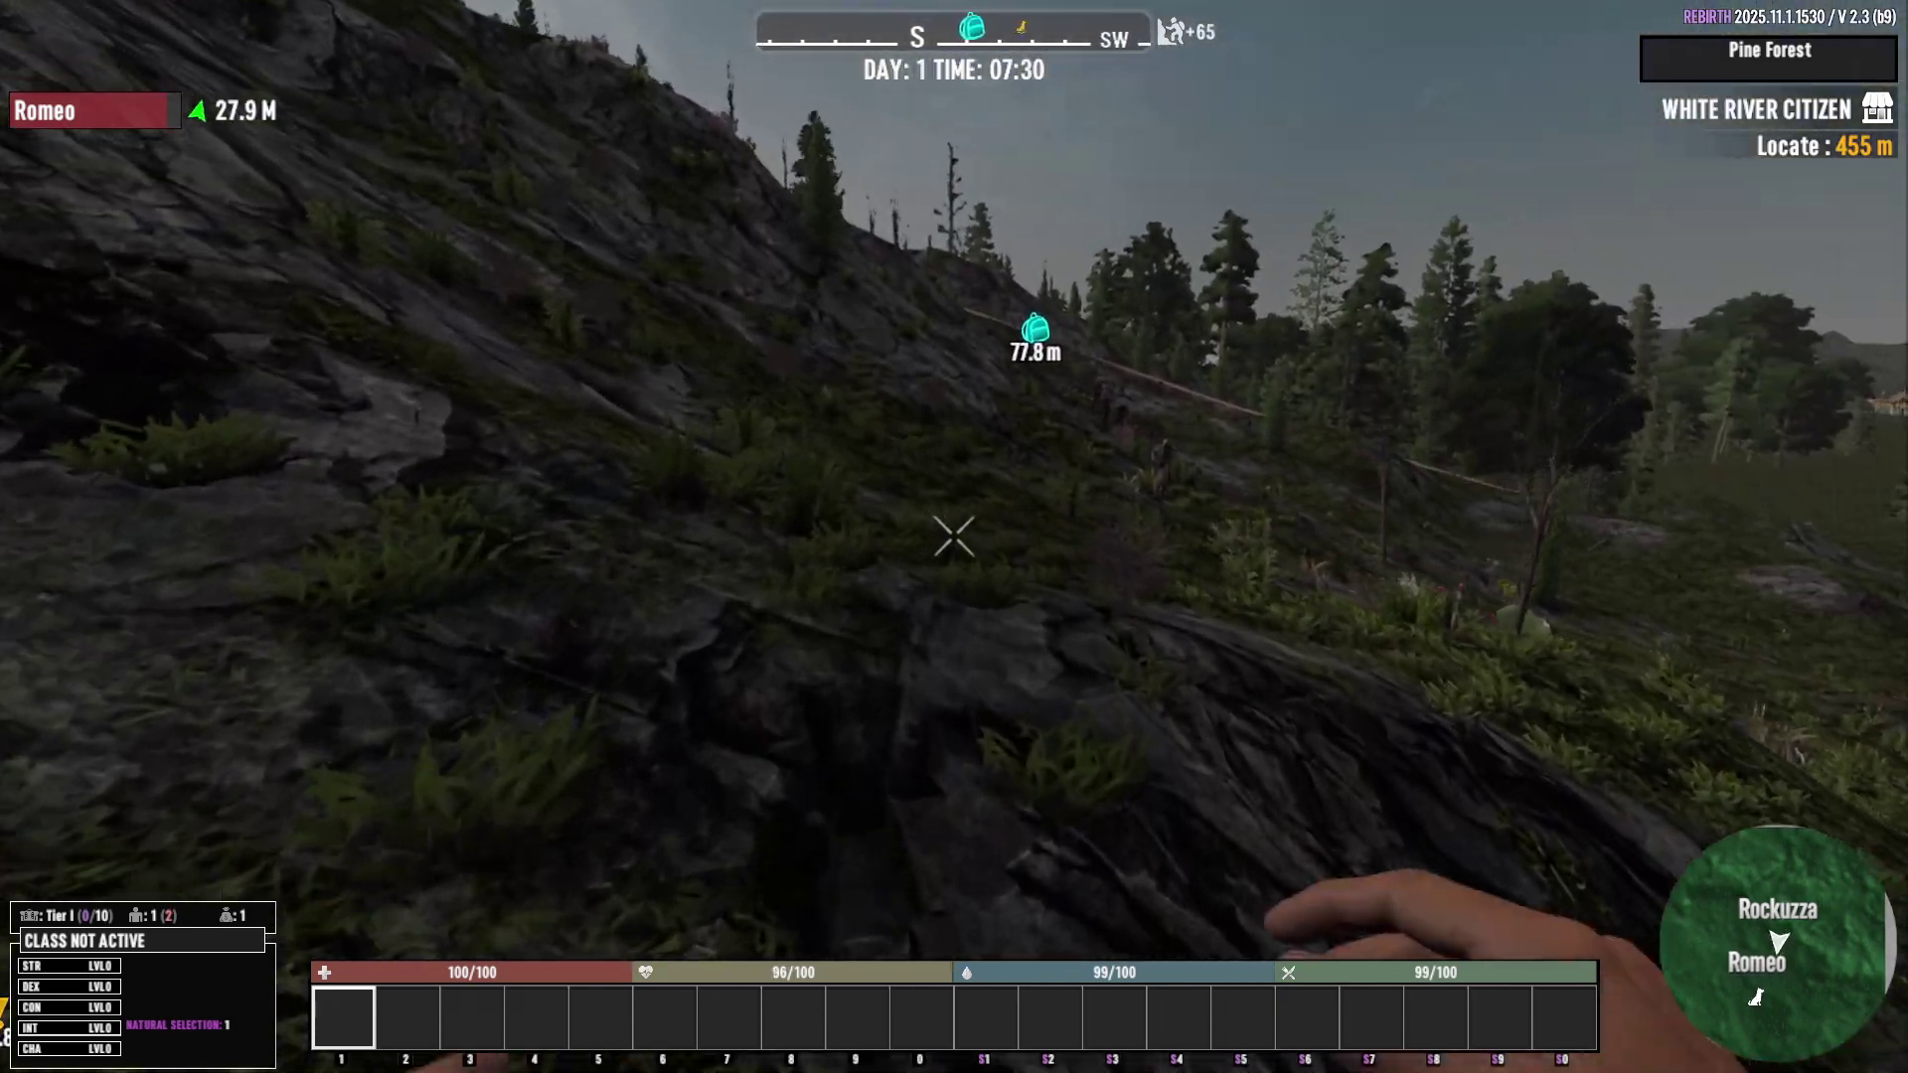
{"action": "key", "text": "shift+w"}
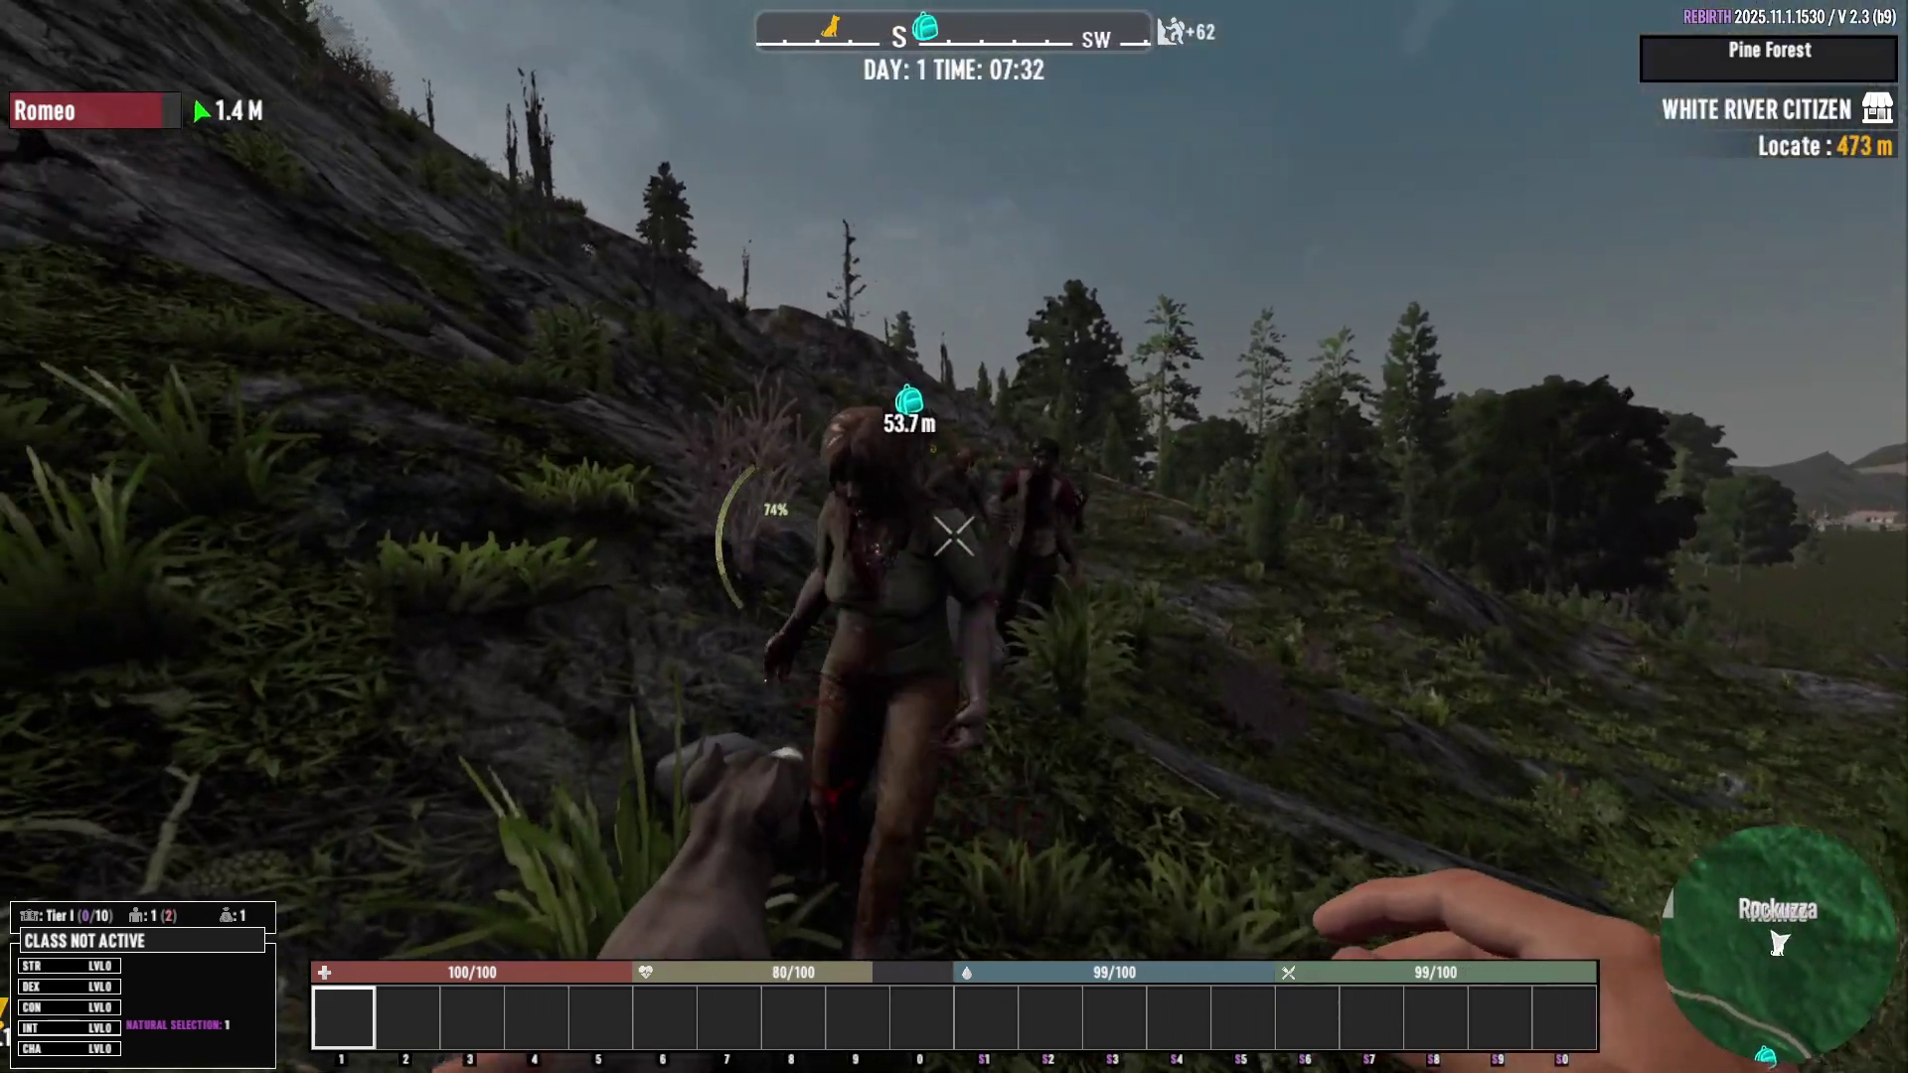
{"action": "left_click", "coordinate": [954, 536]}
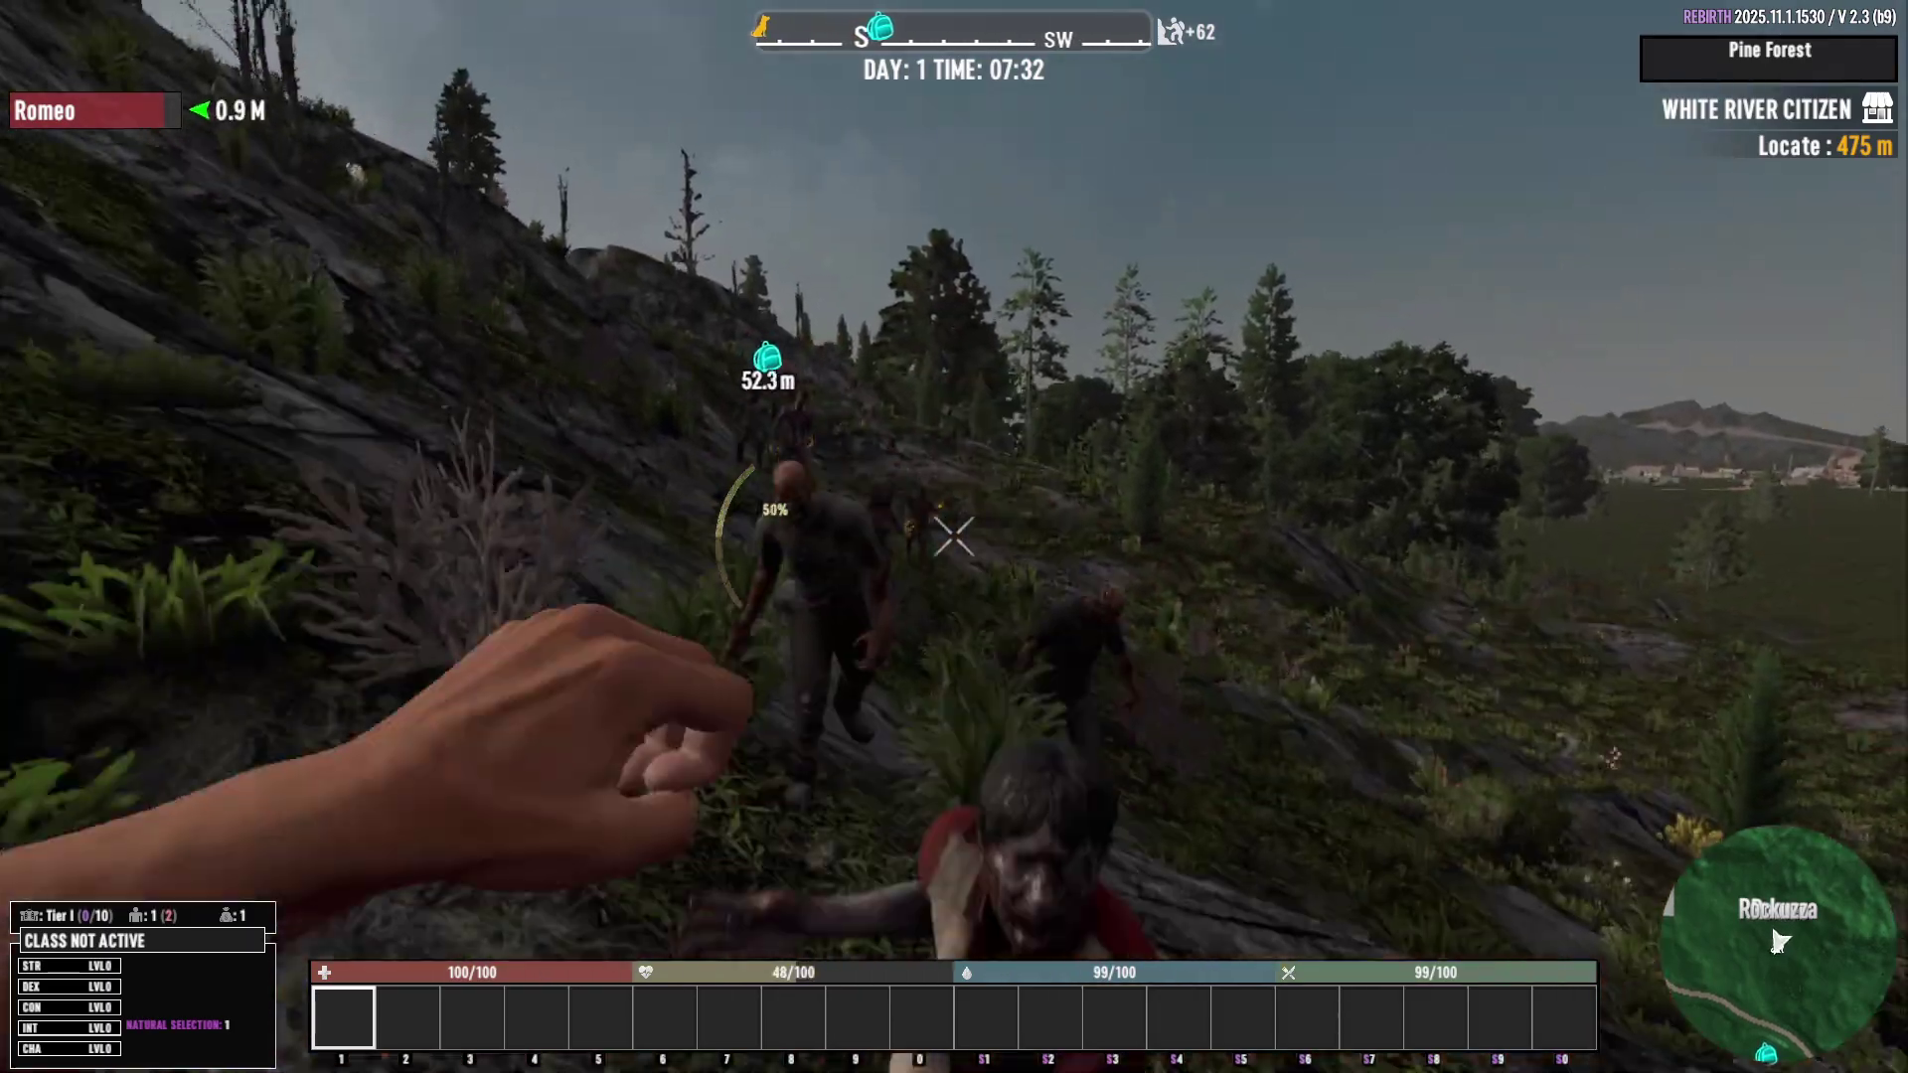
{"action": "left_click", "coordinate": [953, 536]}
{"action": "left_click", "coordinate": [954, 537]}
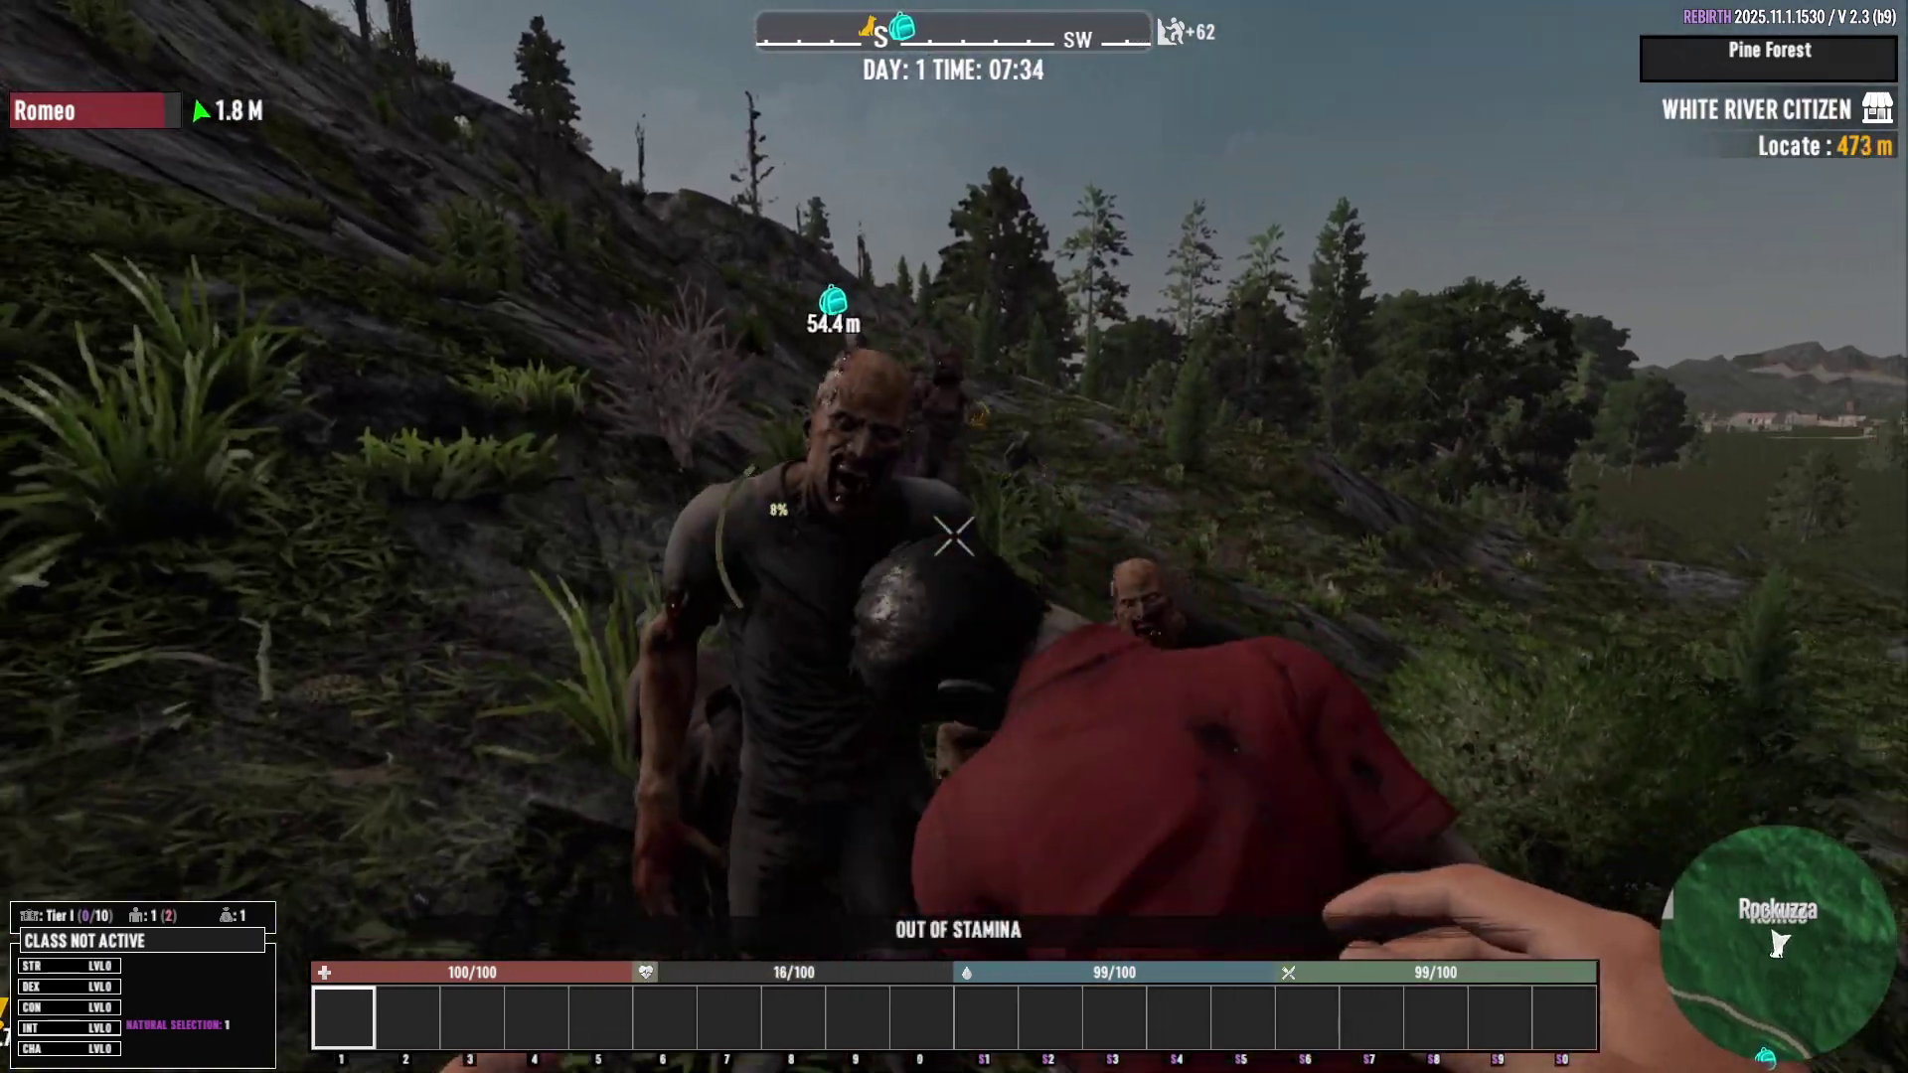
{"action": "key", "text": "w"}
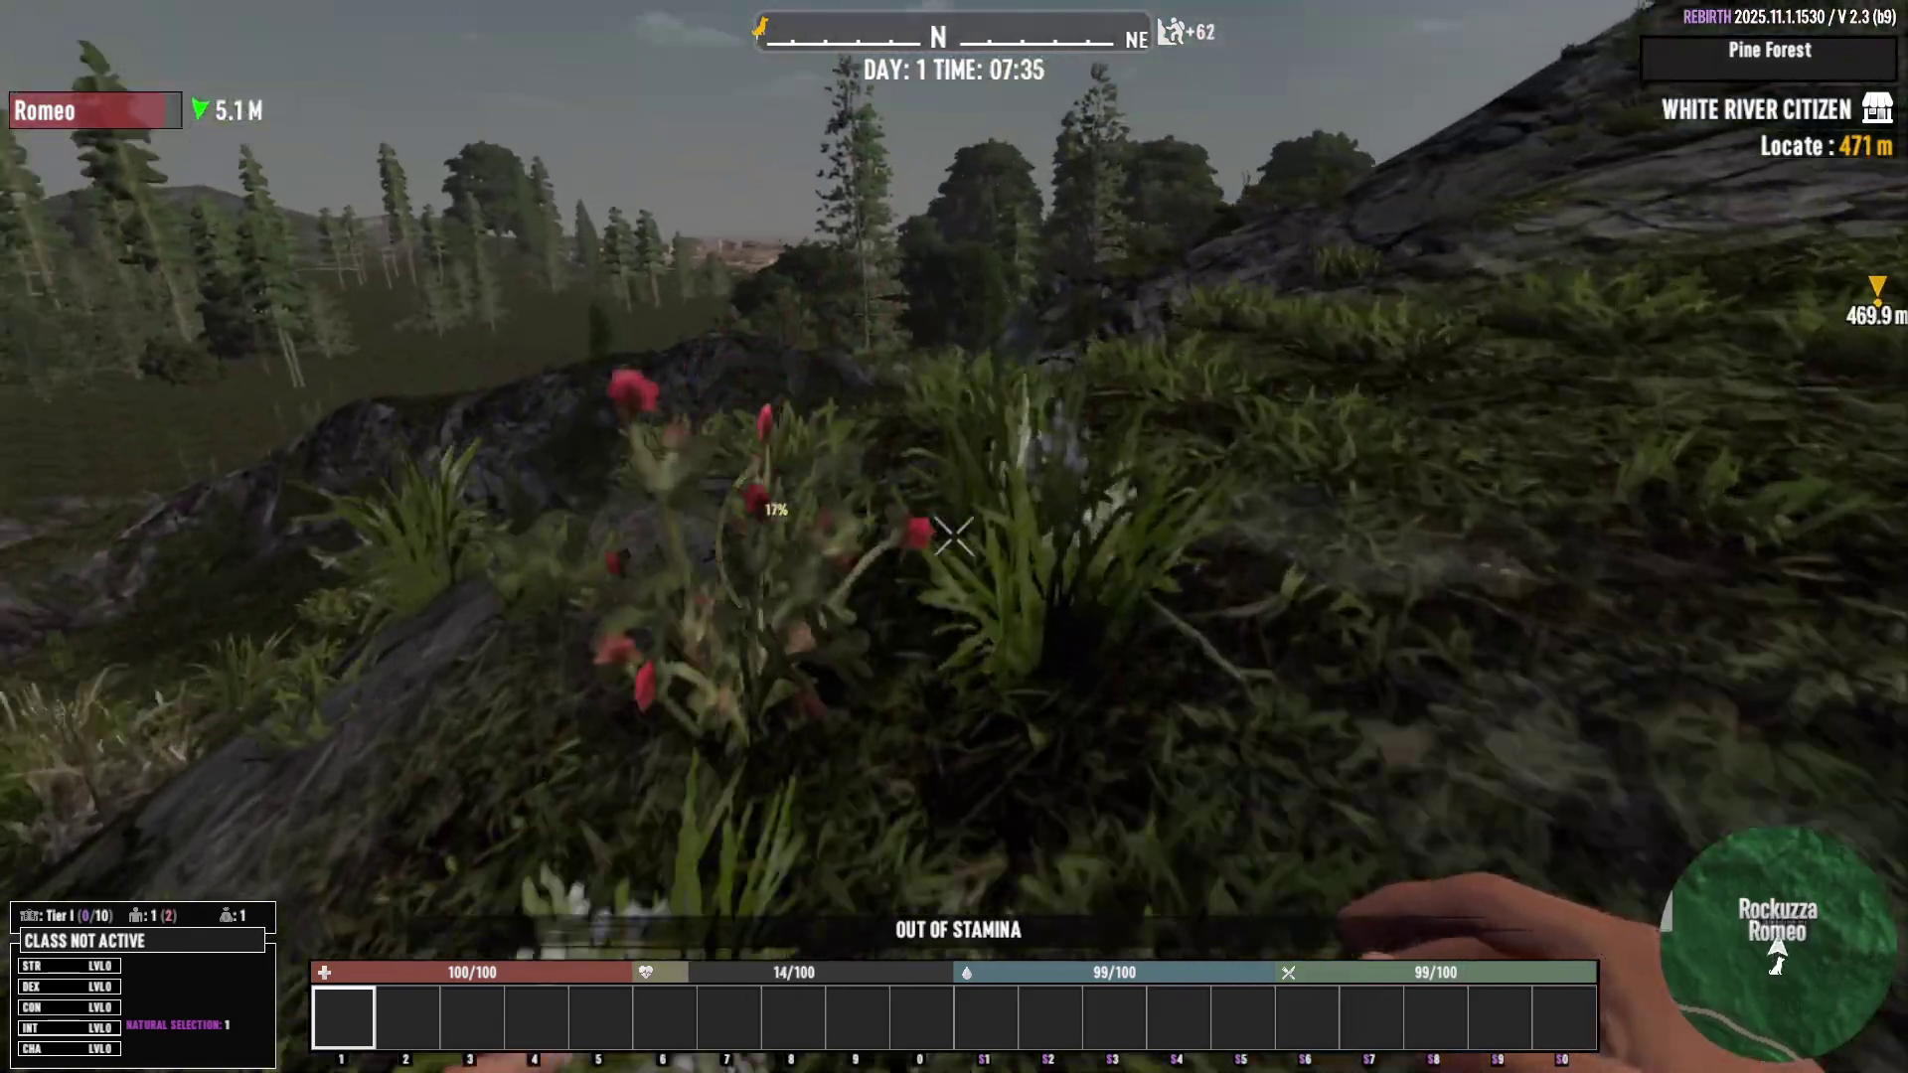
{"action": "key", "text": "w"}
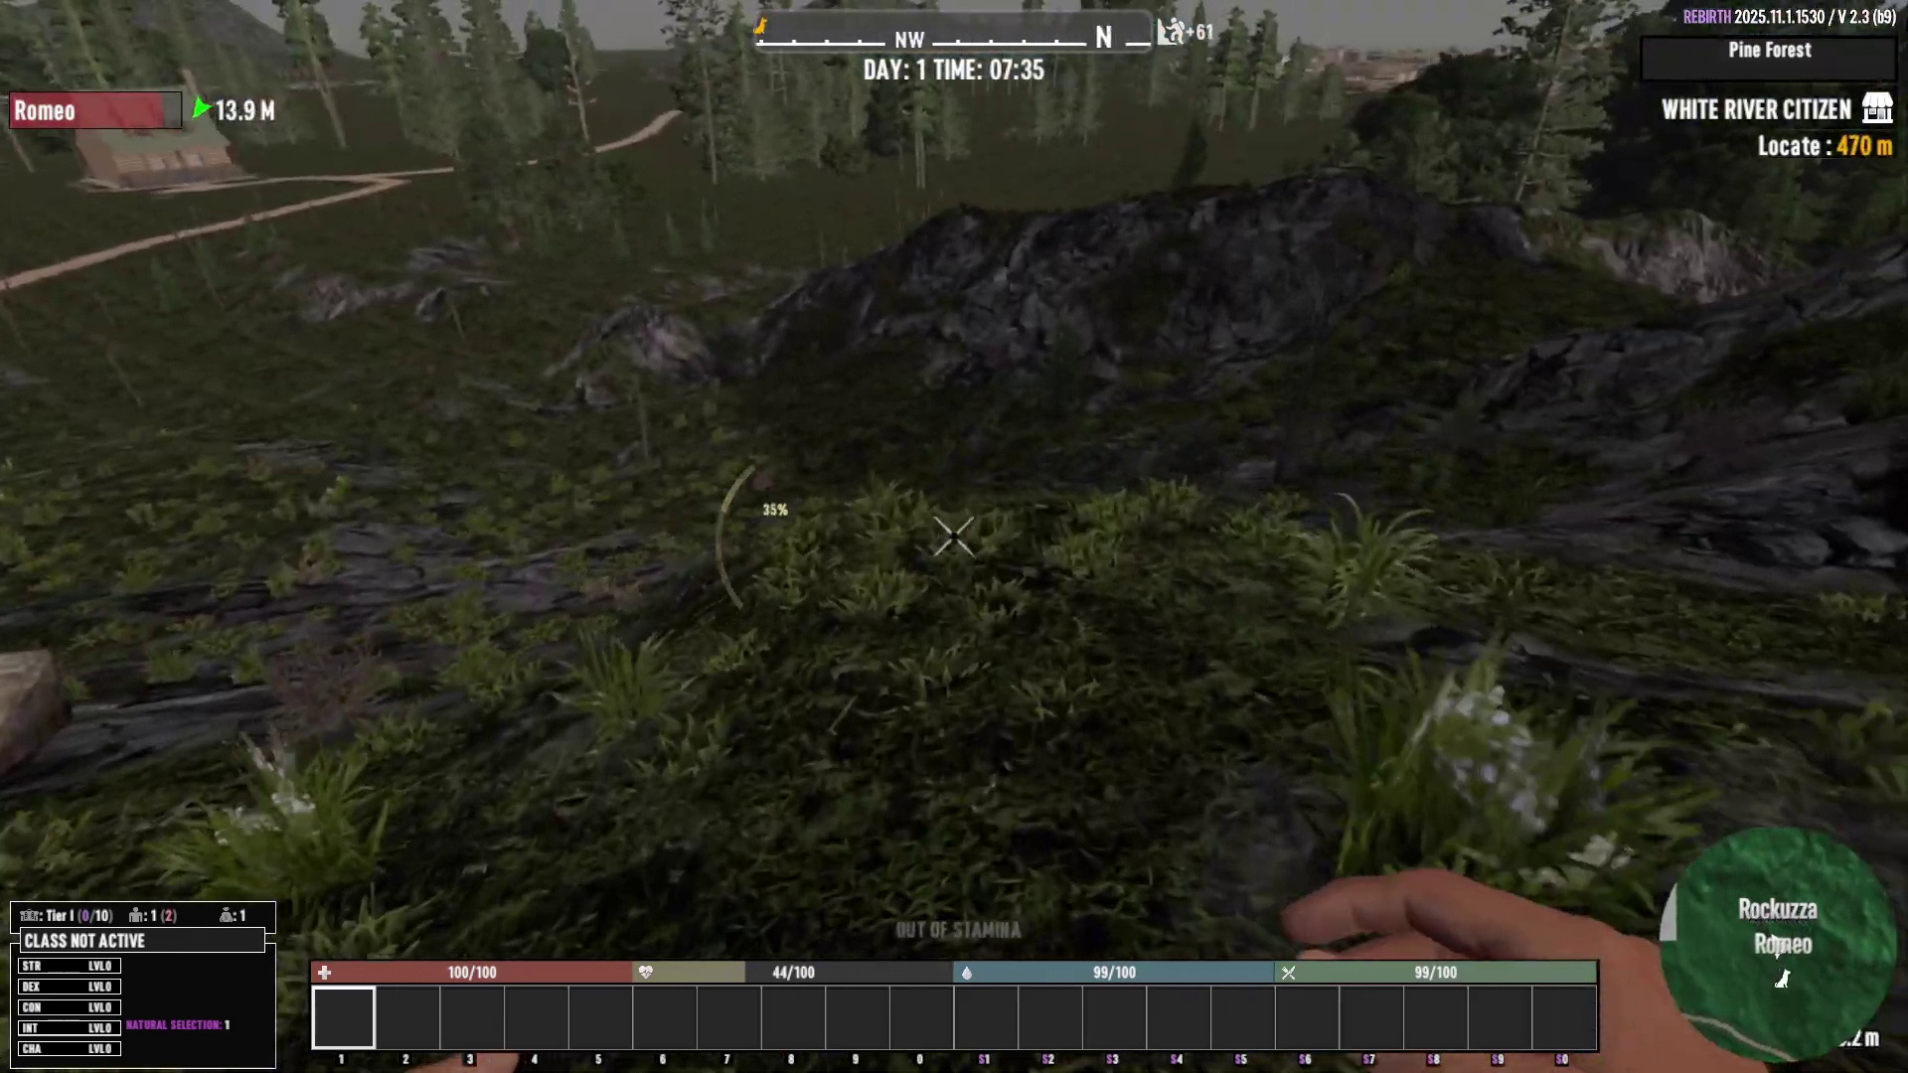